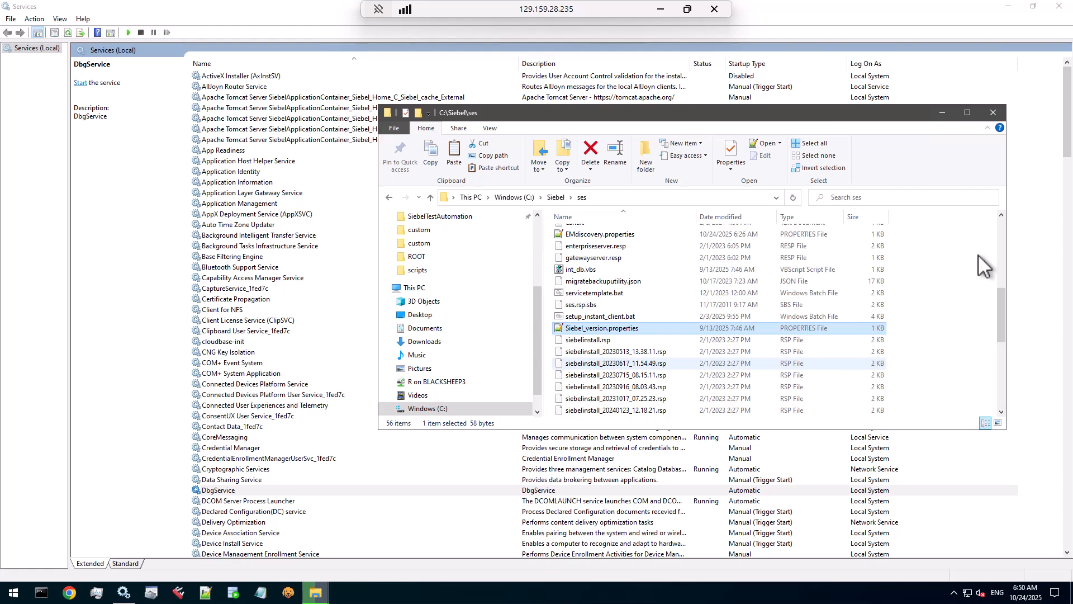
# Step: Check the status and startup type of the Tomcat cache, ses and sidecar External services
pyautogui.click(209, 15)
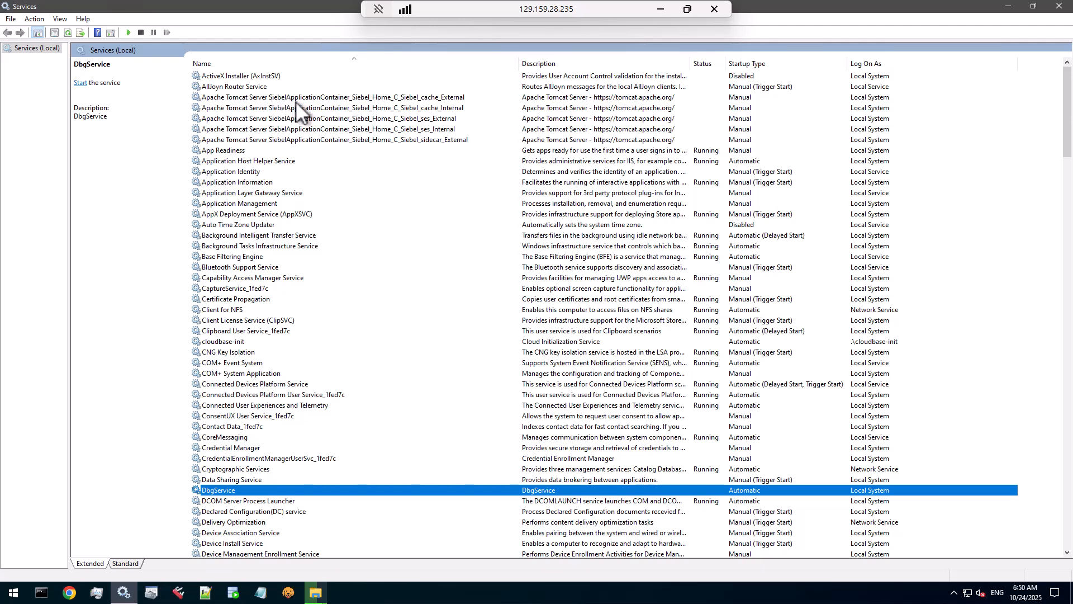
pyautogui.click(296, 99)
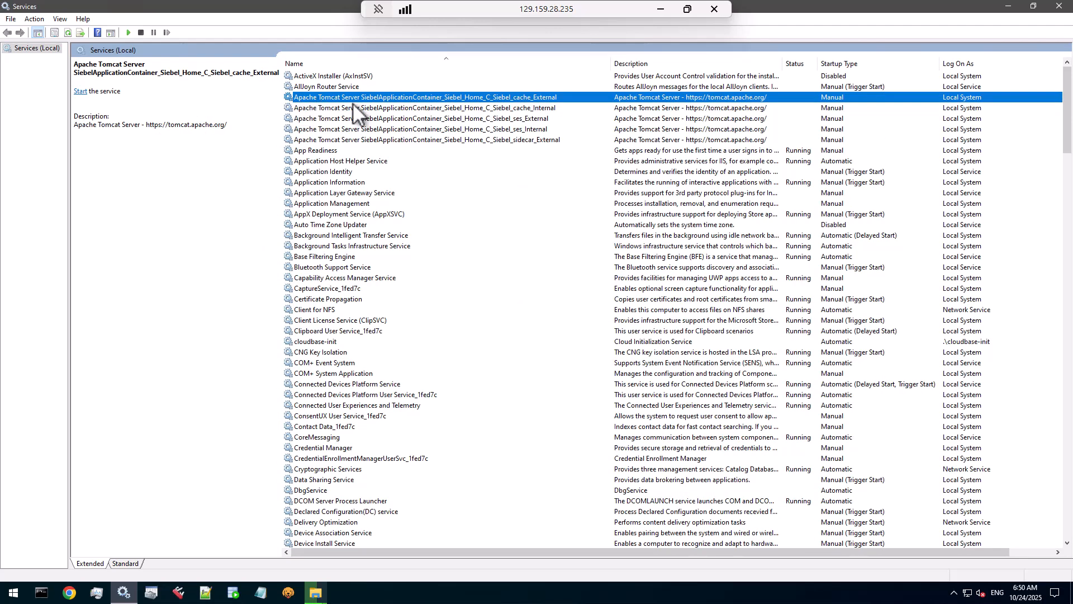
pyautogui.click(446, 119)
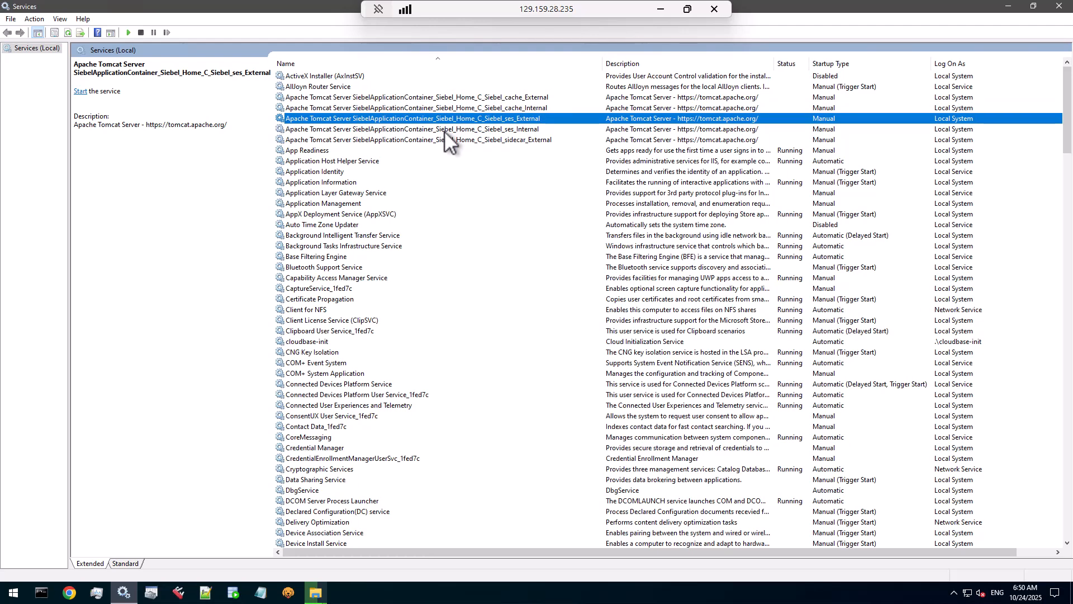
pyautogui.click(454, 140)
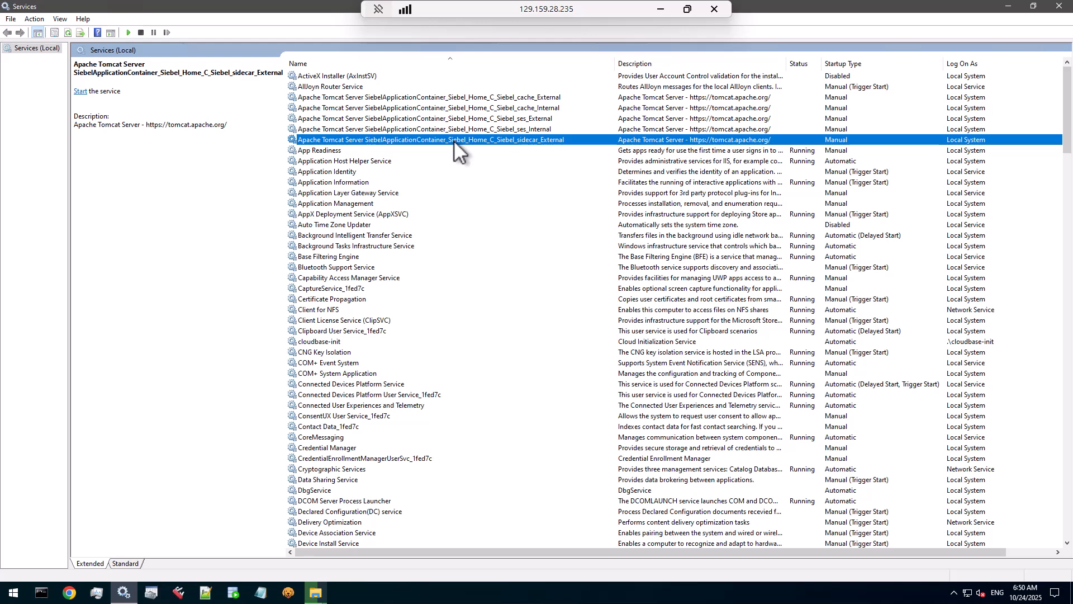
pyautogui.click(447, 97)
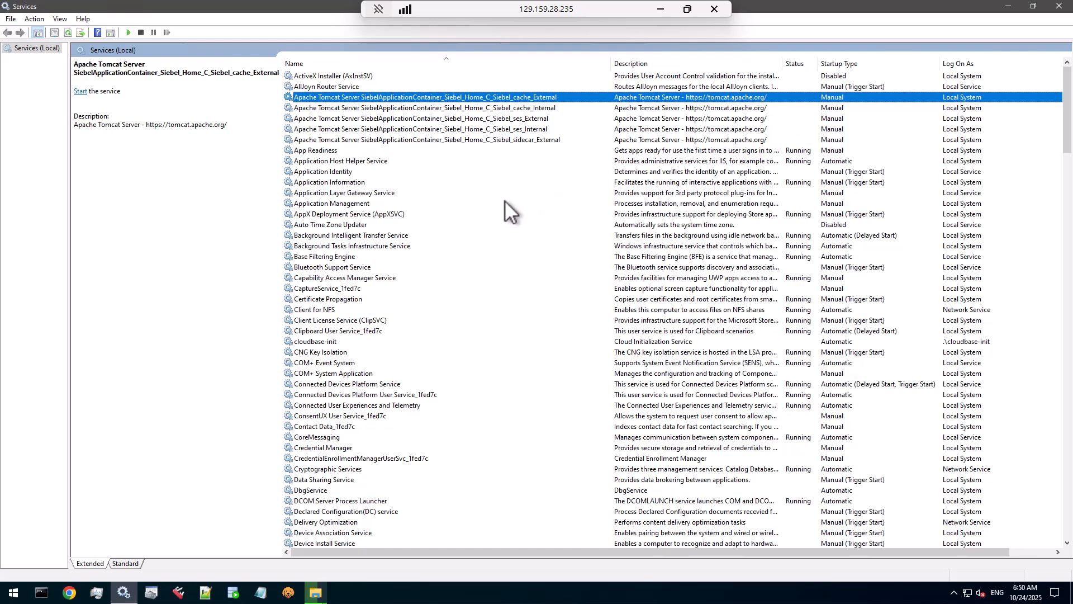
# Step: Jump to the services starting with D, select DbgService and scroll further down the list
pyautogui.click(315, 287)
pyautogui.press('d')
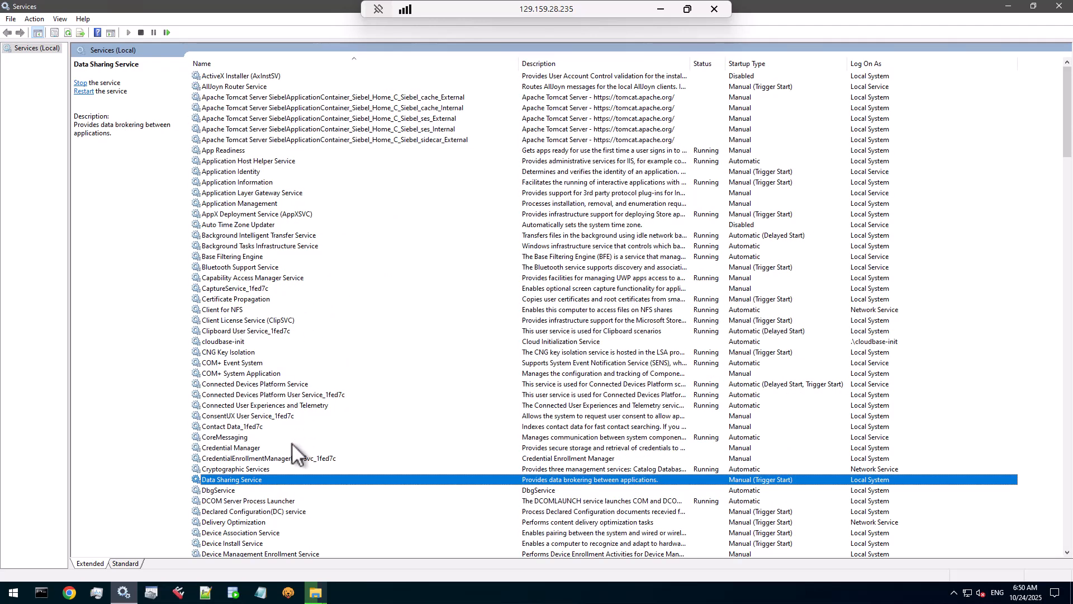
pyautogui.click(244, 489)
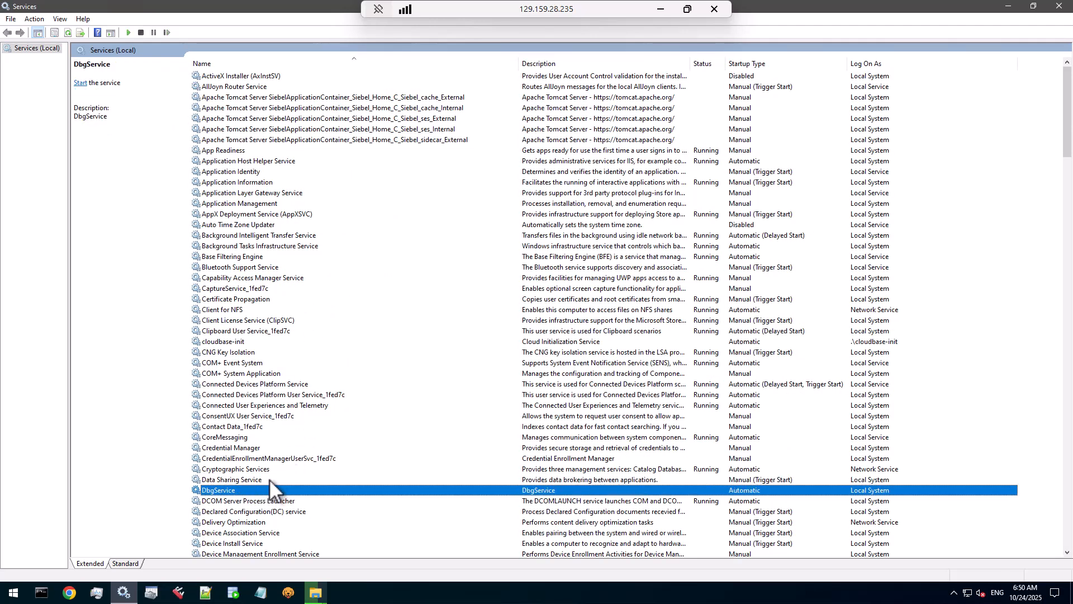
pyautogui.scroll(-12, 282, 444)
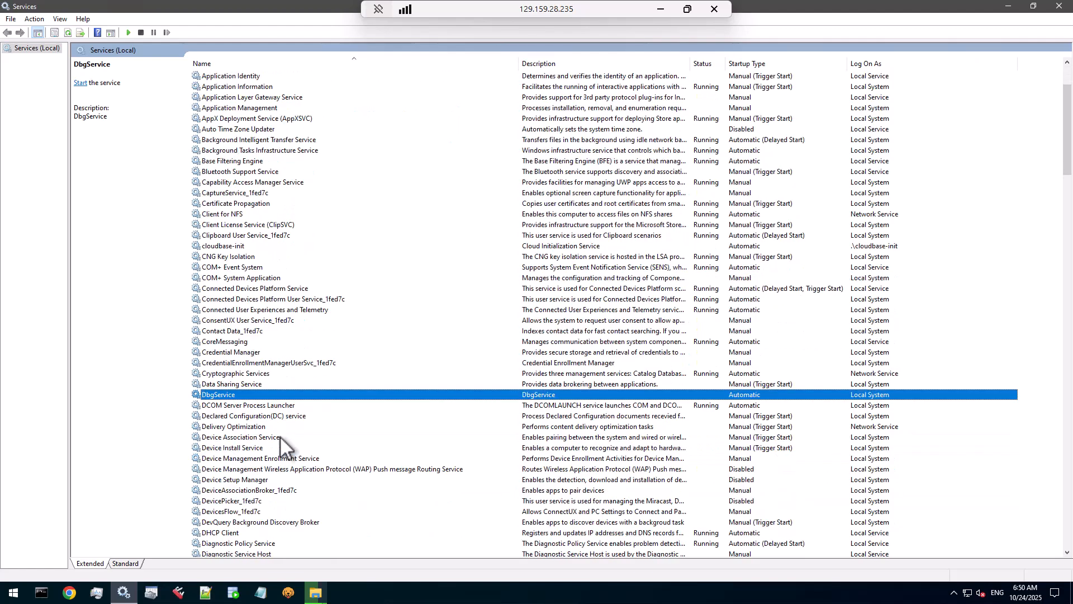
pyautogui.scroll(-3, 279, 435)
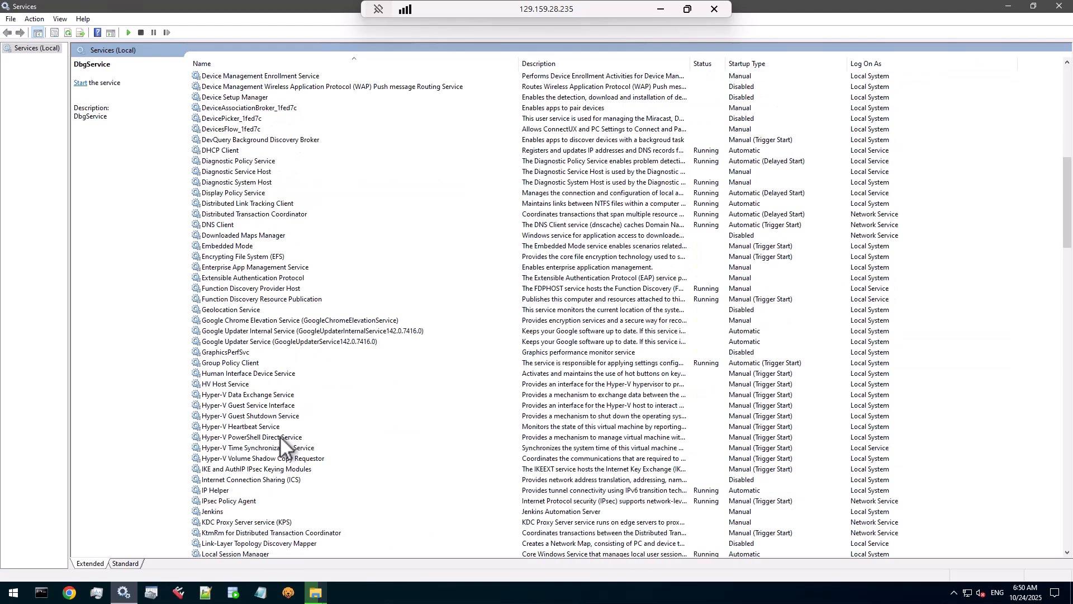
pyautogui.click(376, 355)
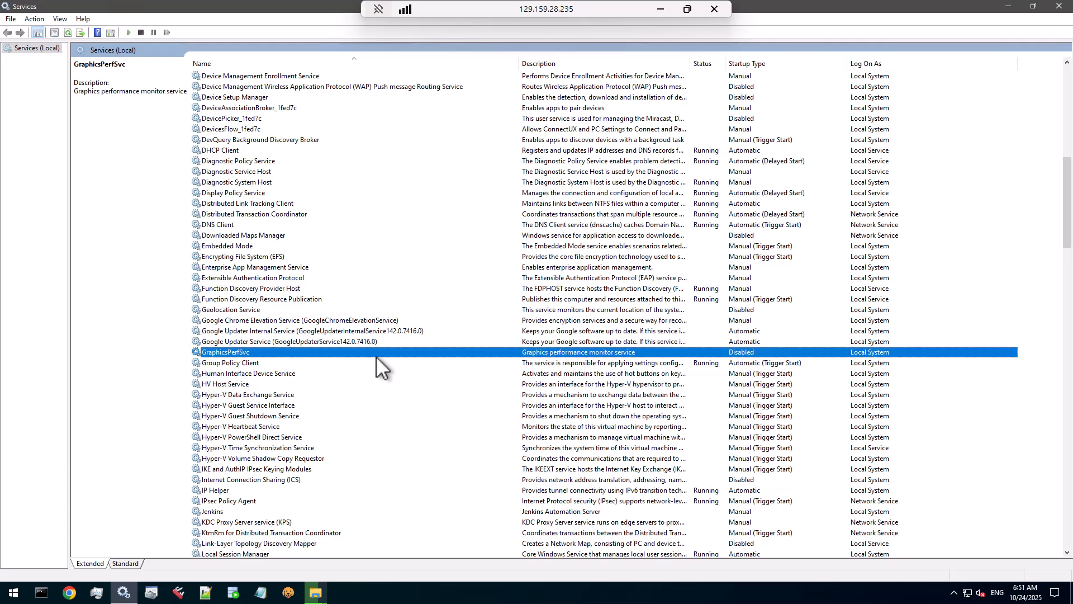
pyautogui.press('s')
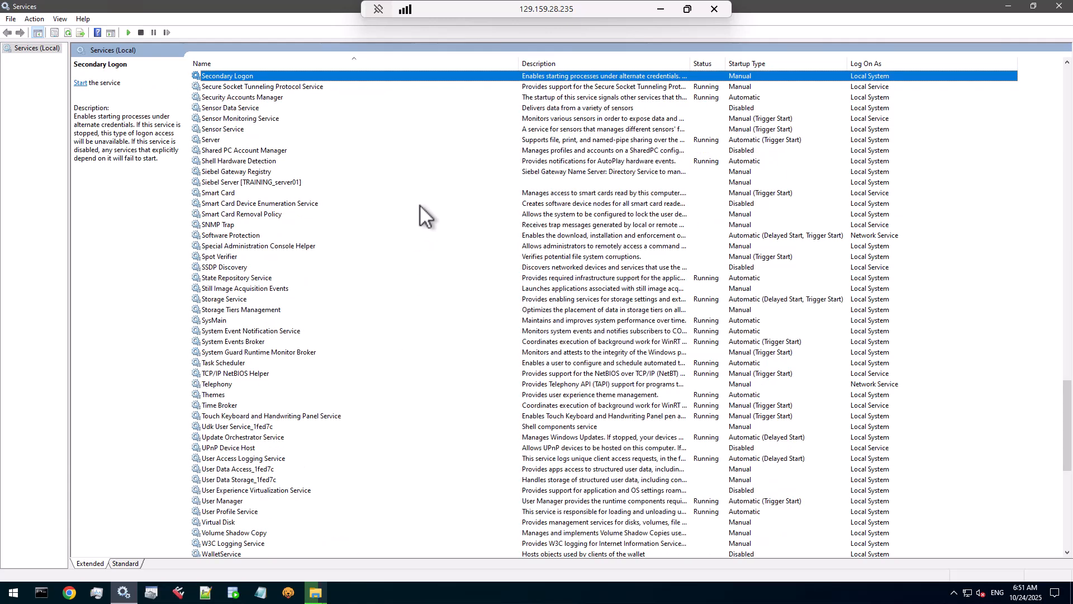
pyautogui.click(267, 171)
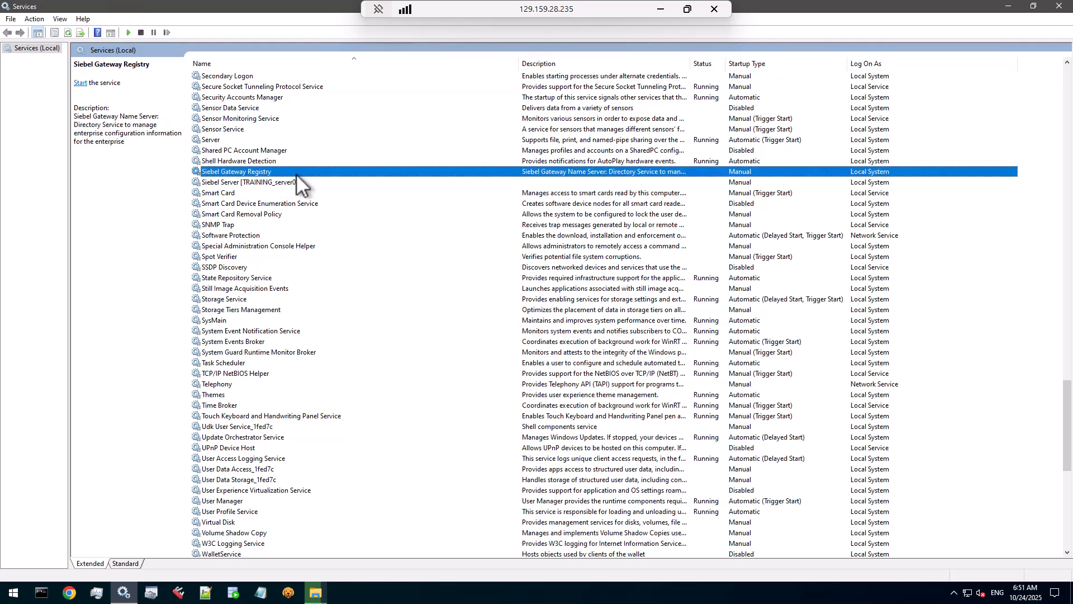
pyautogui.click(295, 185)
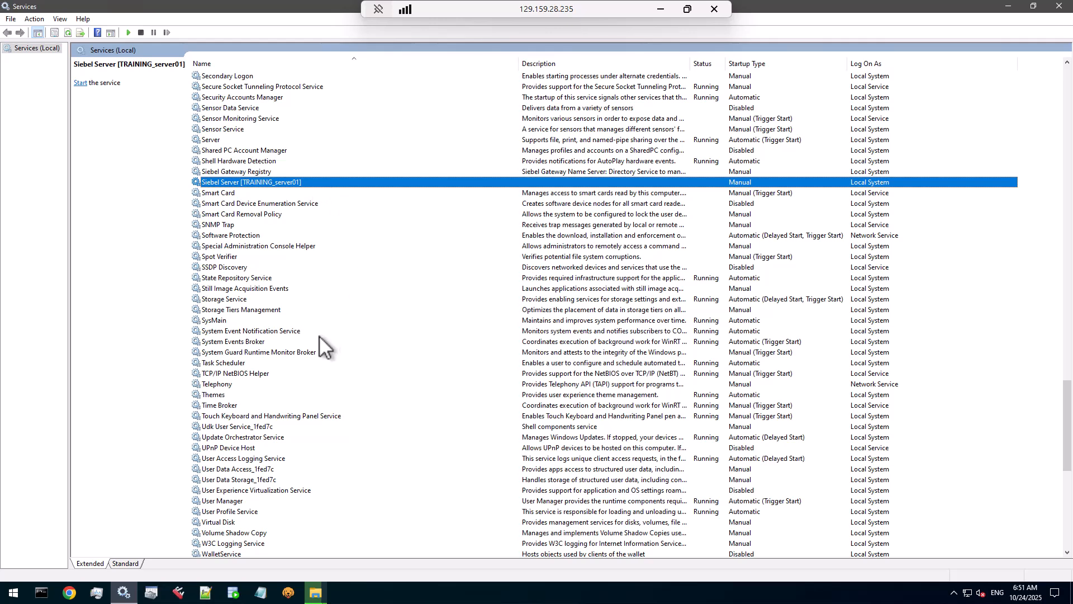
pyautogui.click(315, 593)
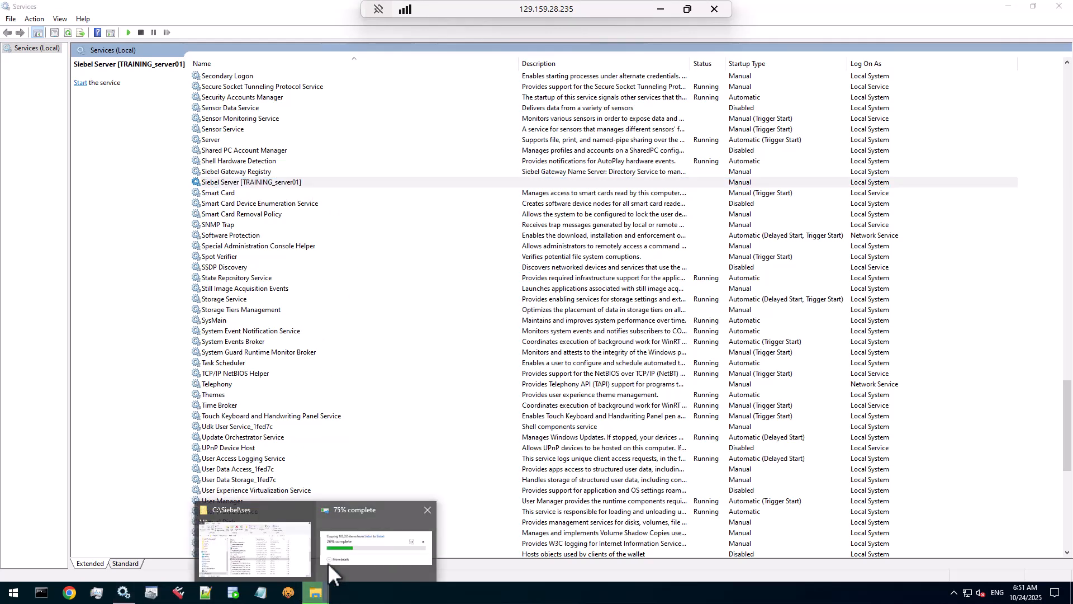
# Step: Go up from C:\Siebel\ses to C:\Siebel to see the cache, ses and sidecar '- Copy' folders
pyautogui.click(269, 548)
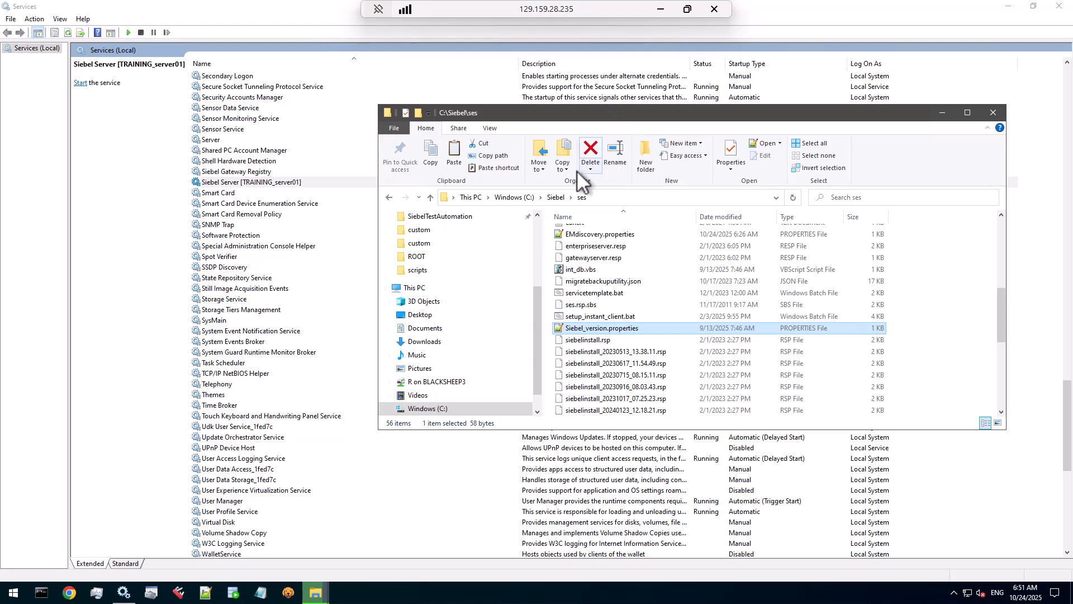
pyautogui.click(556, 197)
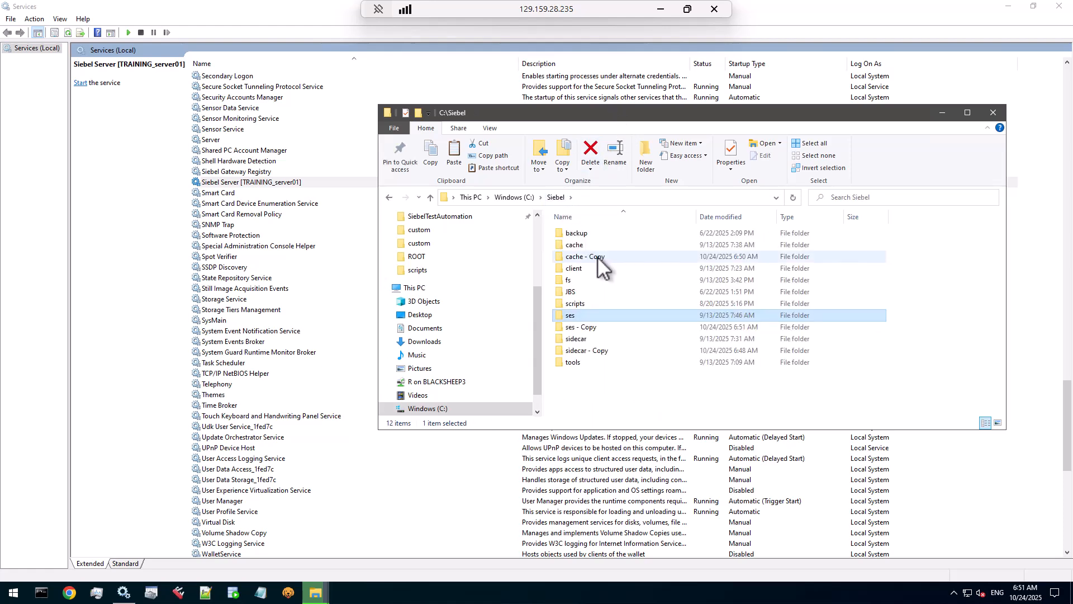
pyautogui.moveTo(598, 258)
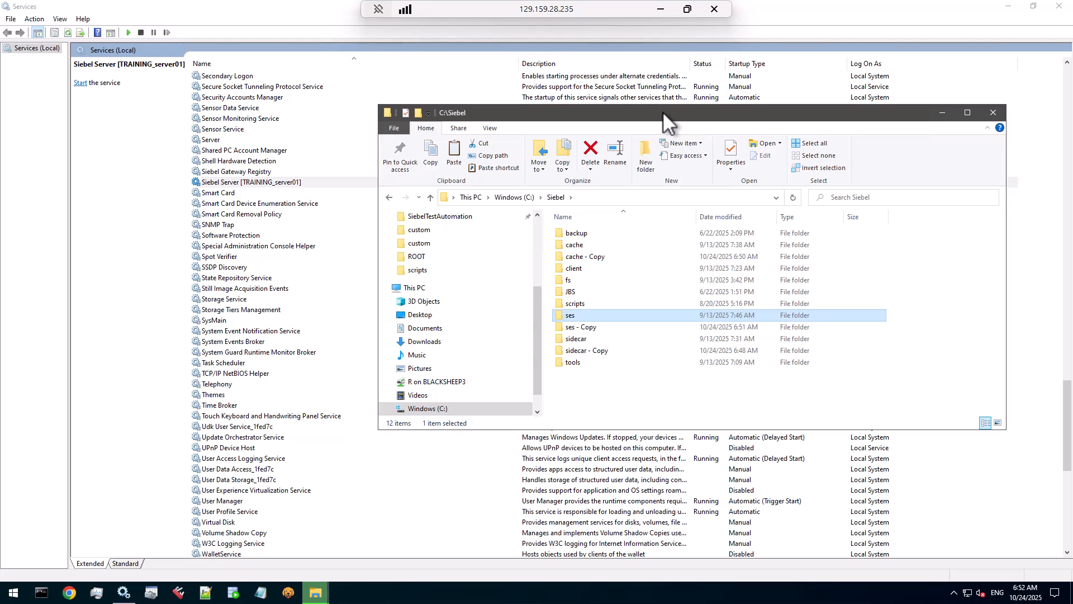
pyautogui.moveTo(662, 112); pyautogui.dragTo(559, 62)
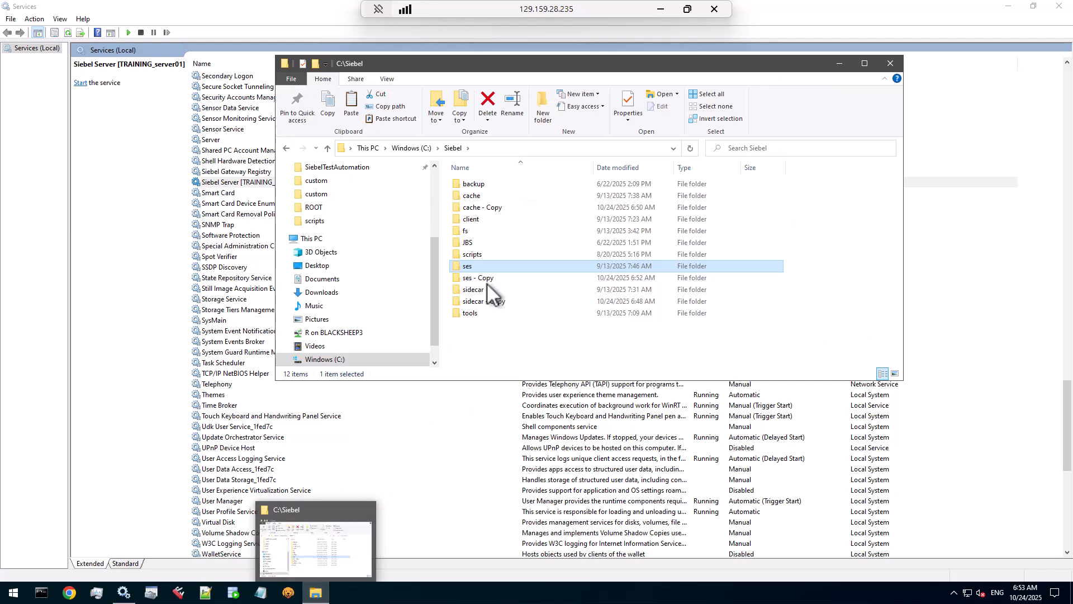
# Step: Rename 'cache - Copy' to cache_259 and 'ses - Copy' to ses_259
pyautogui.click(495, 208)
pyautogui.click(494, 208)
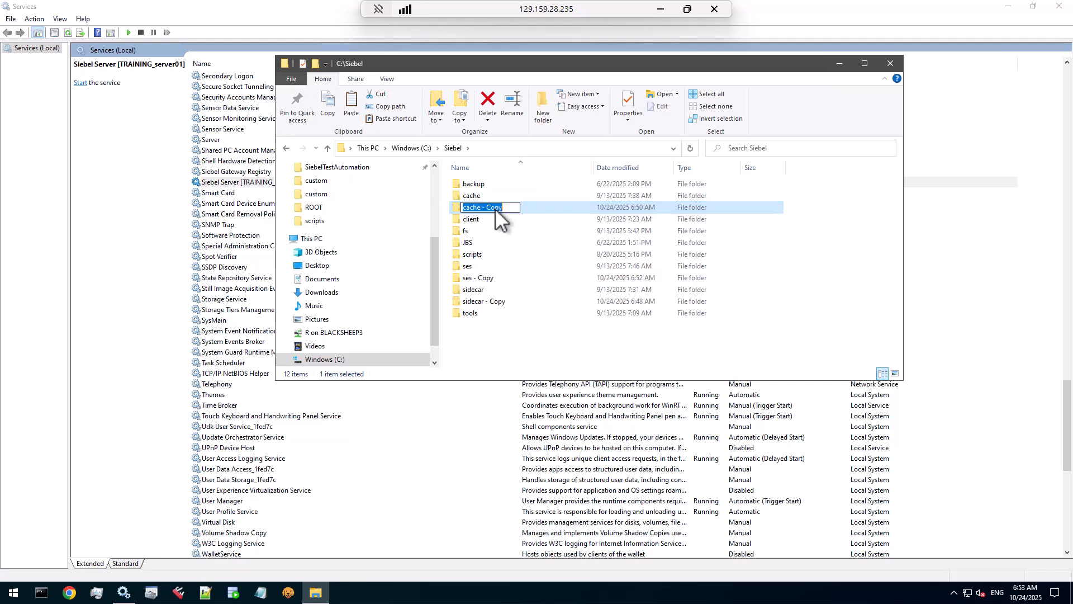
pyautogui.write('cache_259')
pyautogui.press('Return')
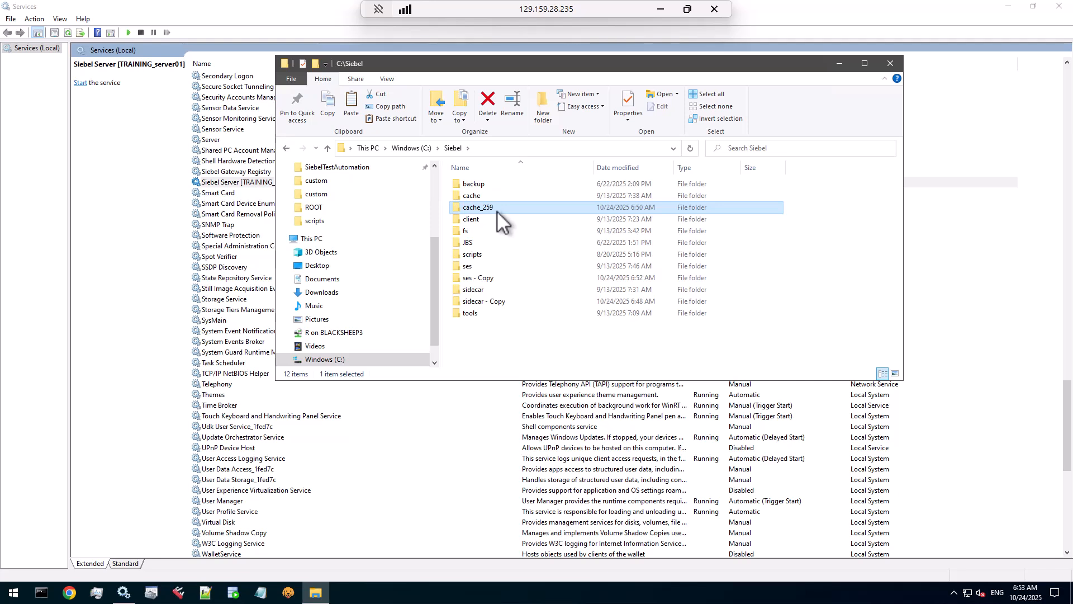
pyautogui.click(490, 278)
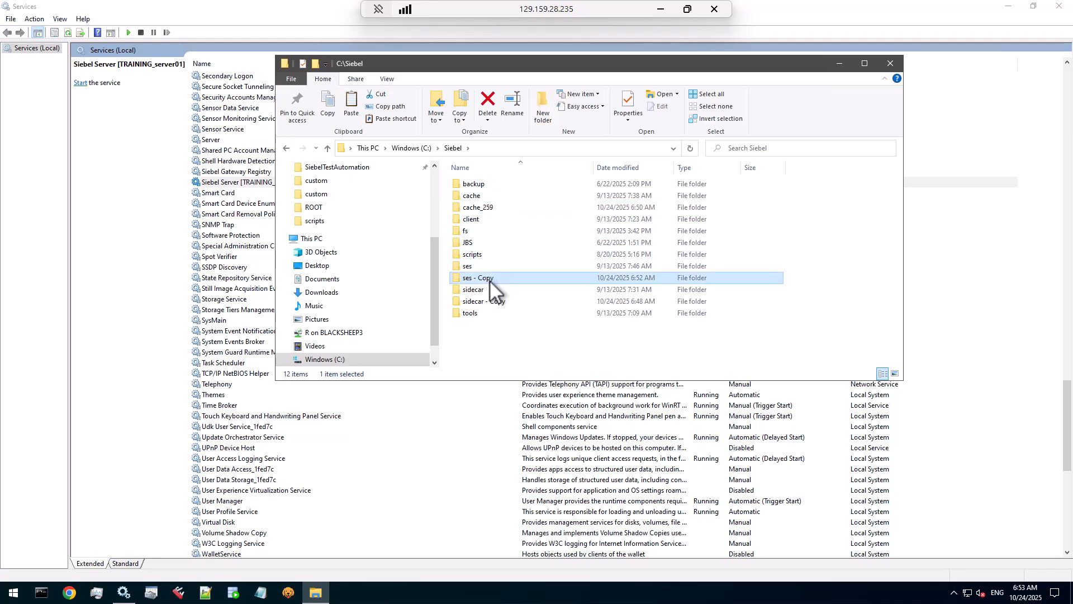
pyautogui.press('F2')
pyautogui.write('ses_259')
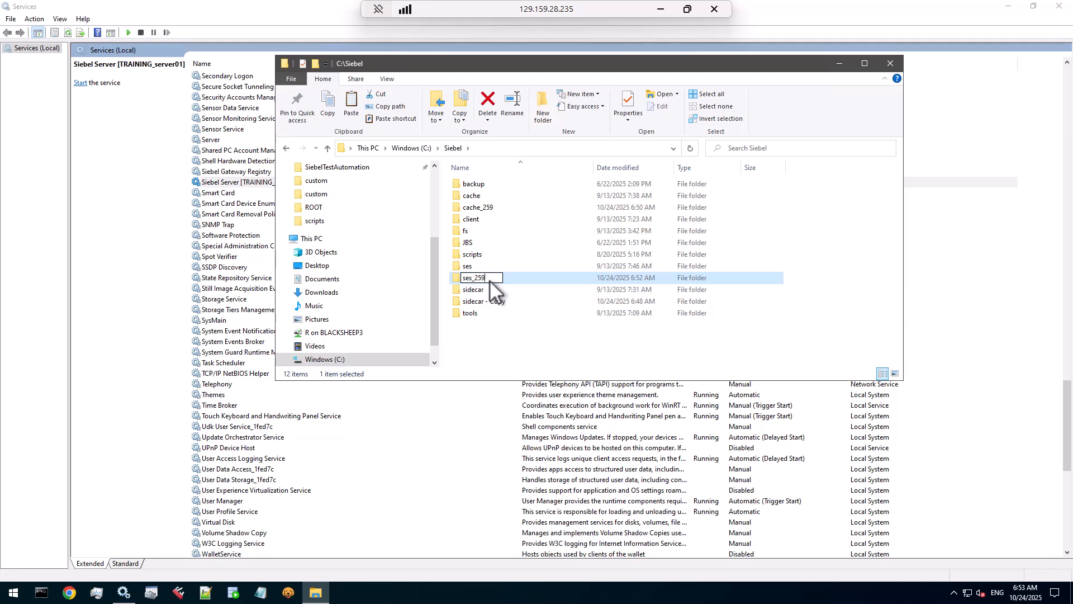
pyautogui.press('Return')
# Step: Rename 'sidecar - Copy' to sidecar_259, then select the ses folder to check its size
pyautogui.click(485, 300)
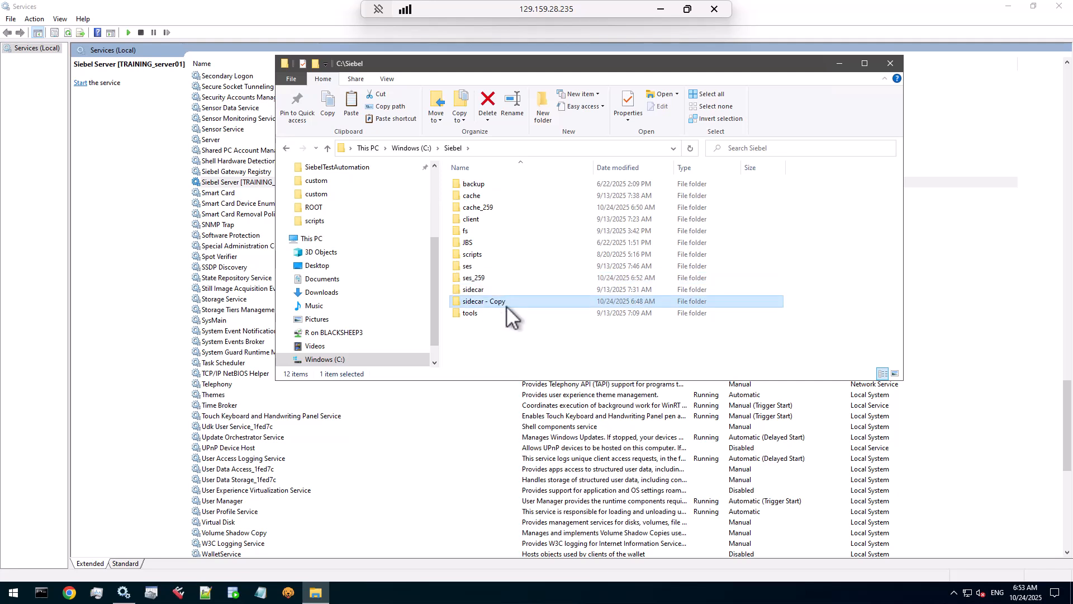
pyautogui.press('F2')
pyautogui.click(512, 304)
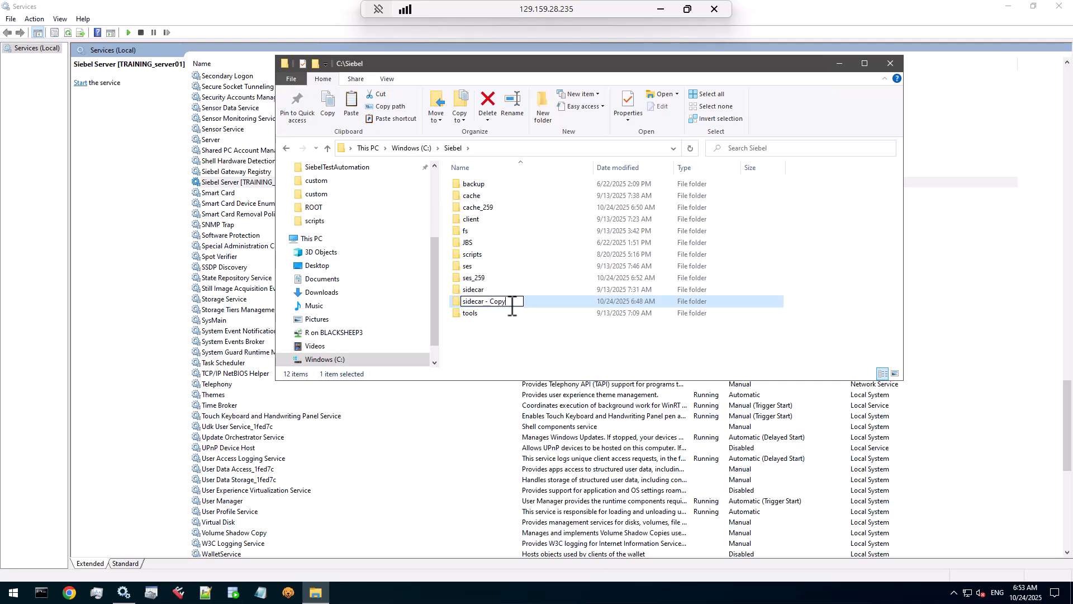
pyautogui.press('BackSpace')
pyautogui.press('BackSpace')
pyautogui.press('BackSpace')
pyautogui.press('BackSpace')
pyautogui.press('BackSpace')
pyautogui.press('BackSpace')
pyautogui.press('BackSpace')
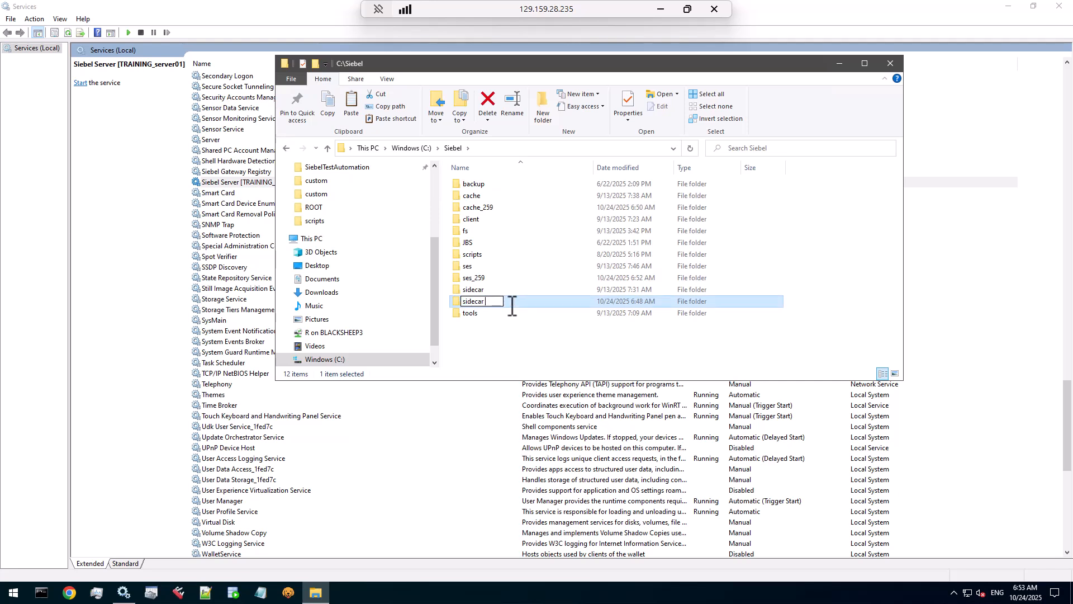
pyautogui.write('_259')
pyautogui.click(505, 288)
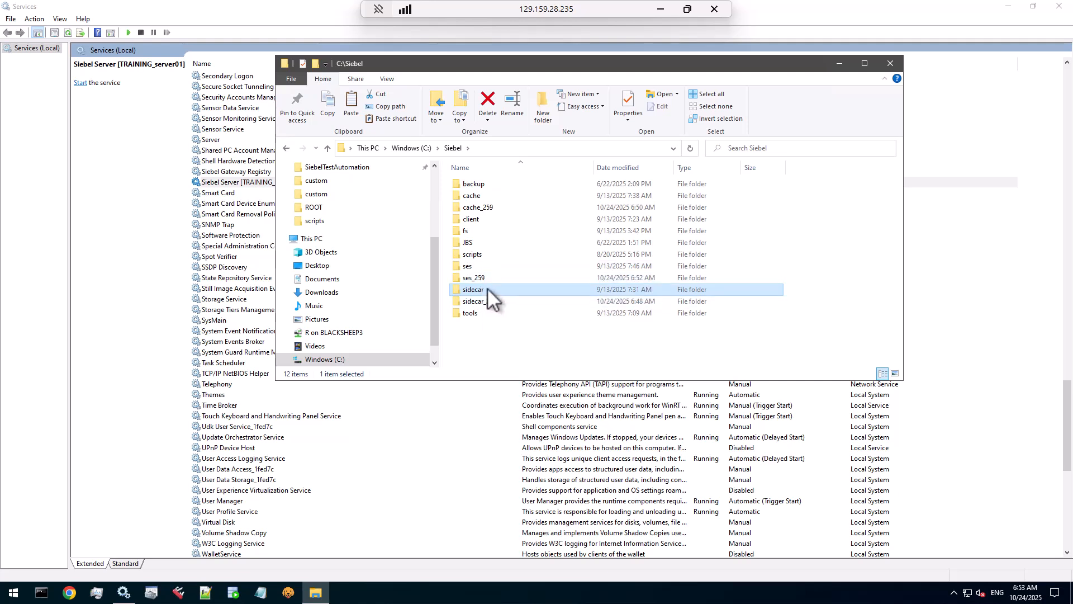
pyautogui.moveTo(488, 288)
pyautogui.click(485, 263)
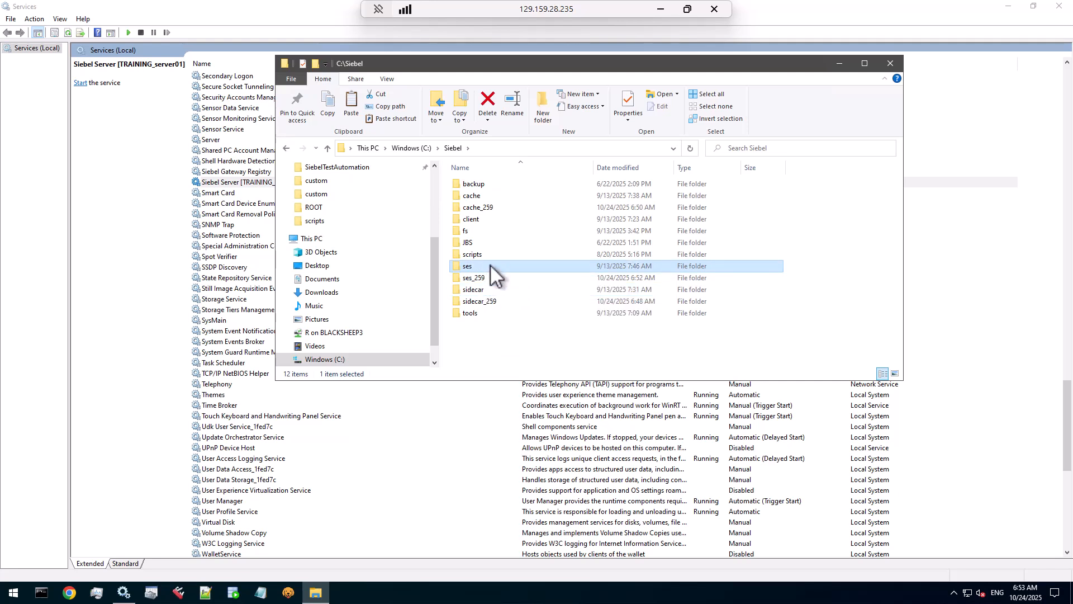
pyautogui.moveTo(491, 264)
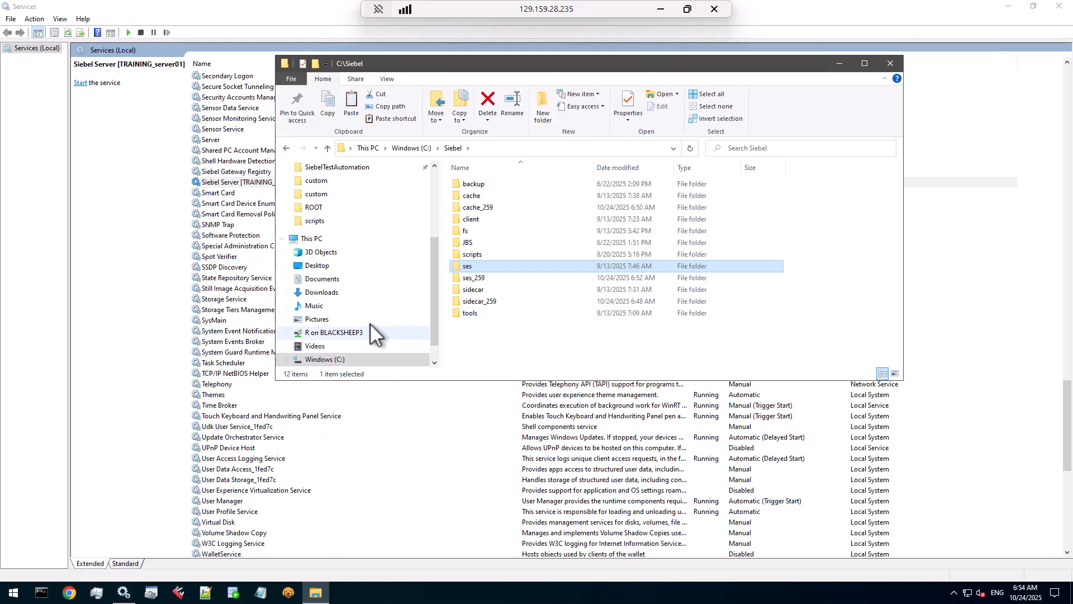
# Step: Browse to C:\INSTALL\Disk1\install, select FindCurrentEncryptionLevel.bat and copy the folder path
pyautogui.click(330, 359)
pyautogui.doubleClick(478, 220)
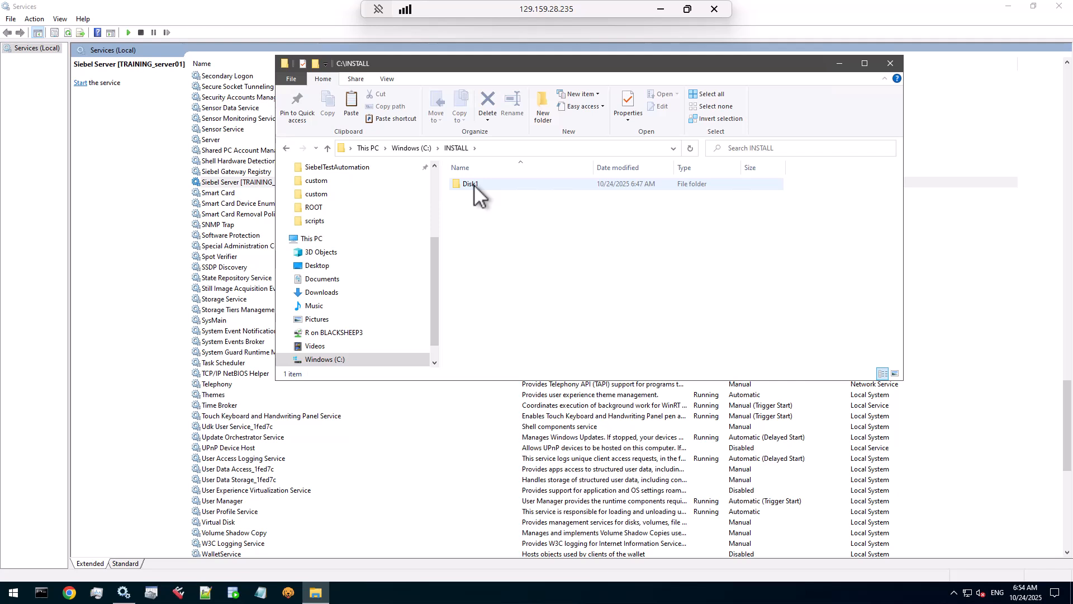
pyautogui.moveTo(515, 62); pyautogui.dragTo(393, 38)
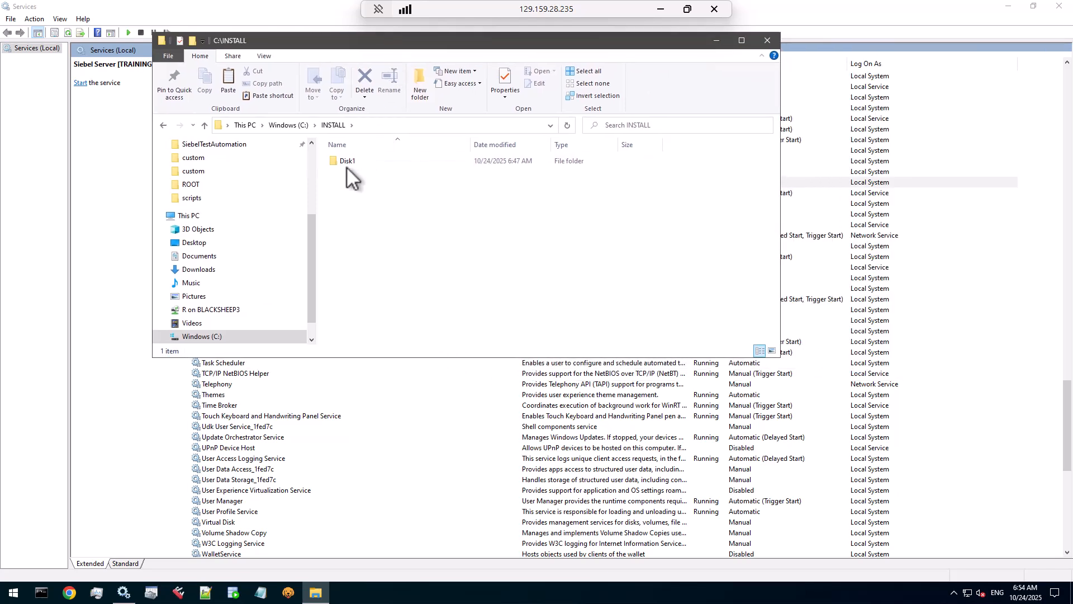
pyautogui.moveTo(348, 160)
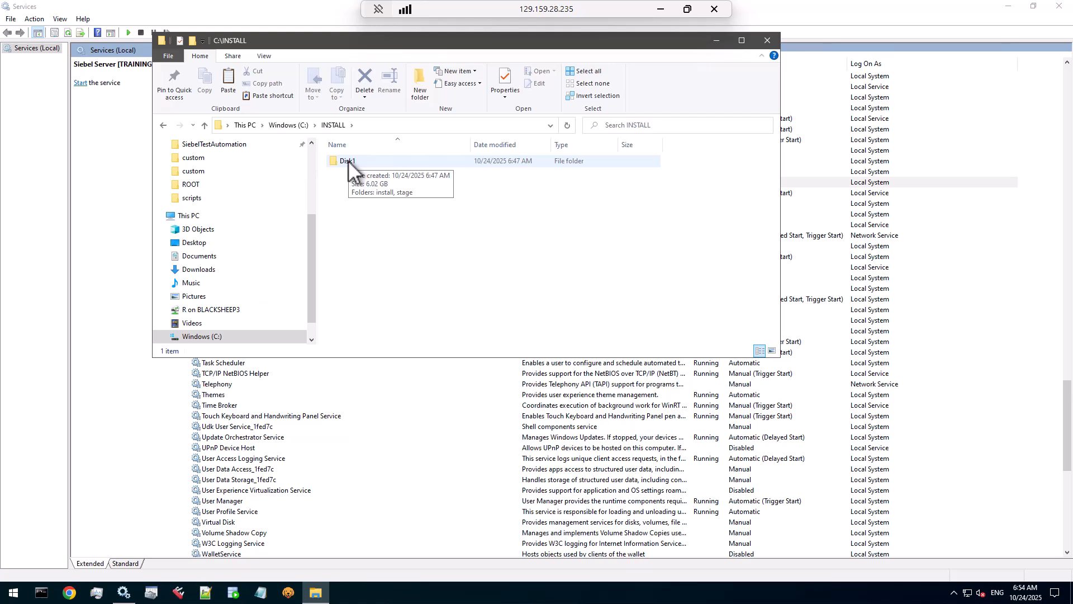
pyautogui.doubleClick(348, 160)
pyautogui.doubleClick(351, 161)
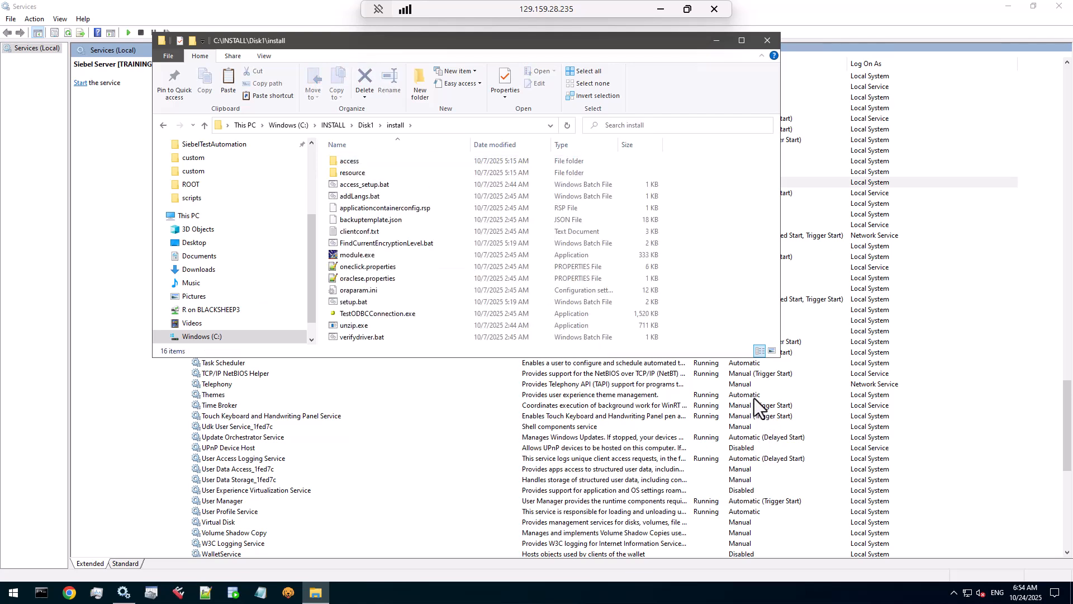
pyautogui.click(398, 125)
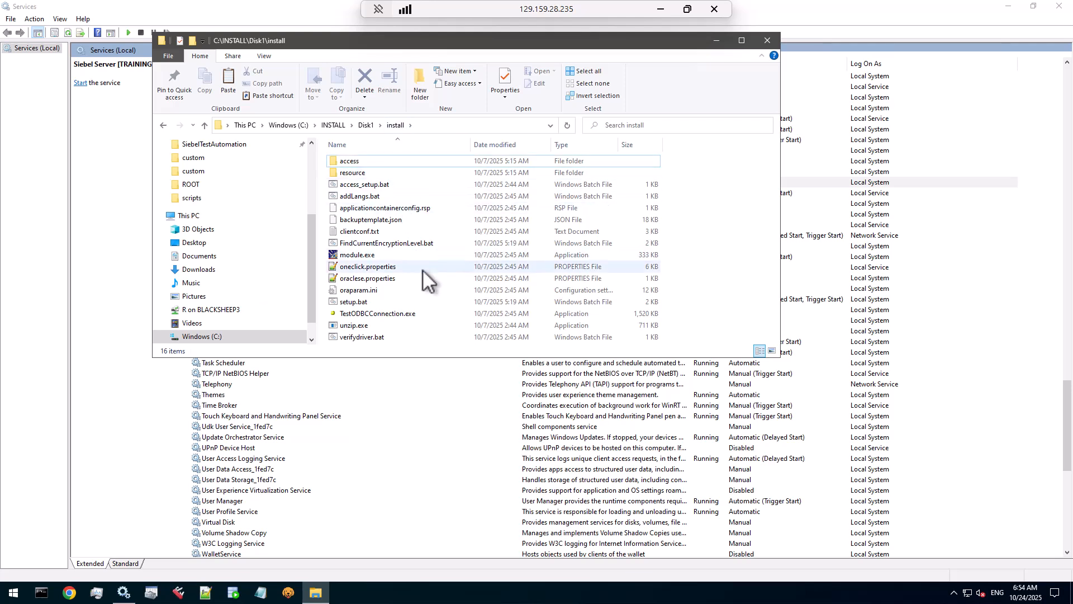
pyautogui.click(407, 244)
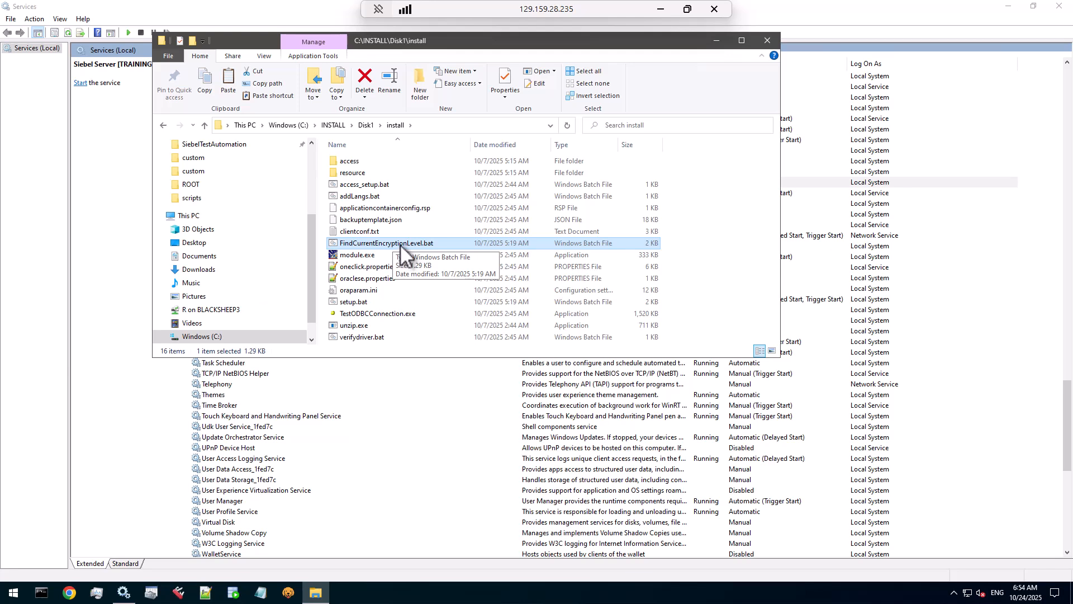
pyautogui.click(451, 130)
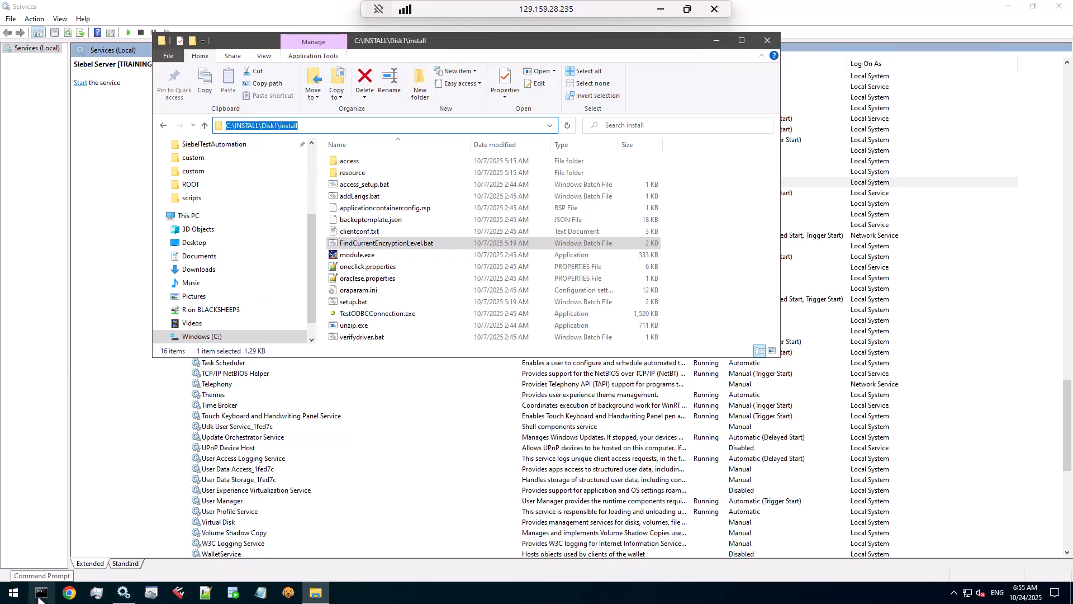
# Step: Start an administrator Command Prompt and change into C:\INSTALL\Disk1\install
pyautogui.rightClick(40, 593)
pyautogui.rightClick(41, 546)
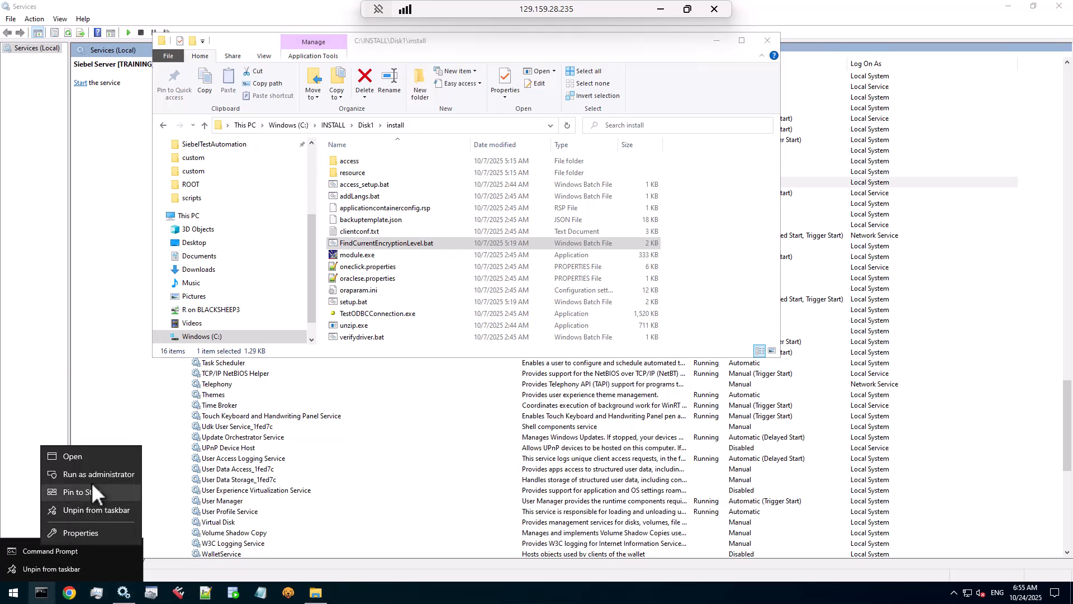
pyautogui.click(98, 472)
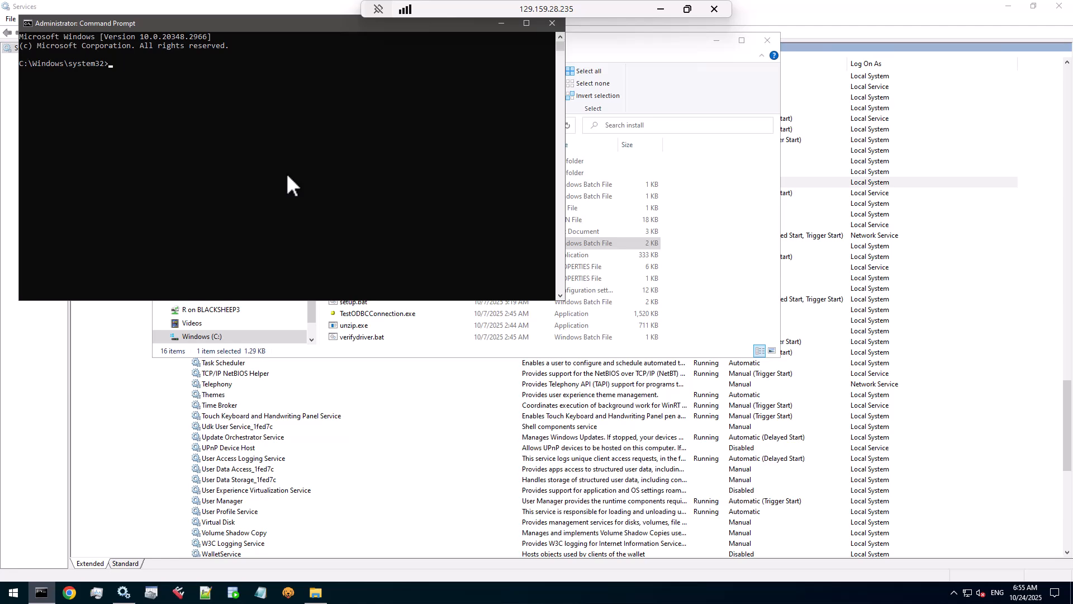
pyautogui.write('cd')
pyautogui.hotkey('ctrl', 'v')
pyautogui.press('Return')
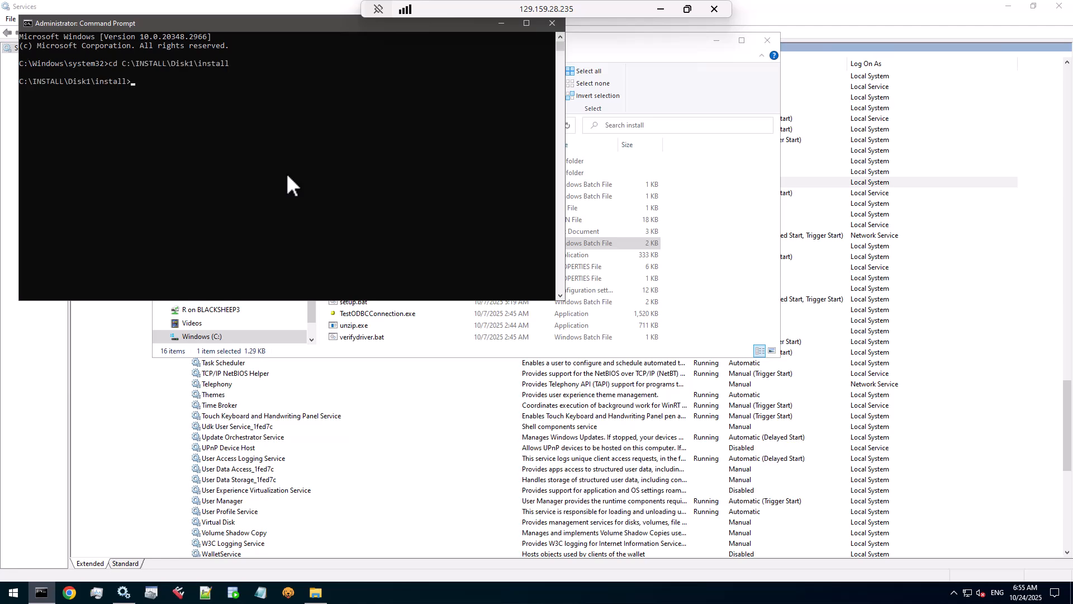
pyautogui.click(659, 63)
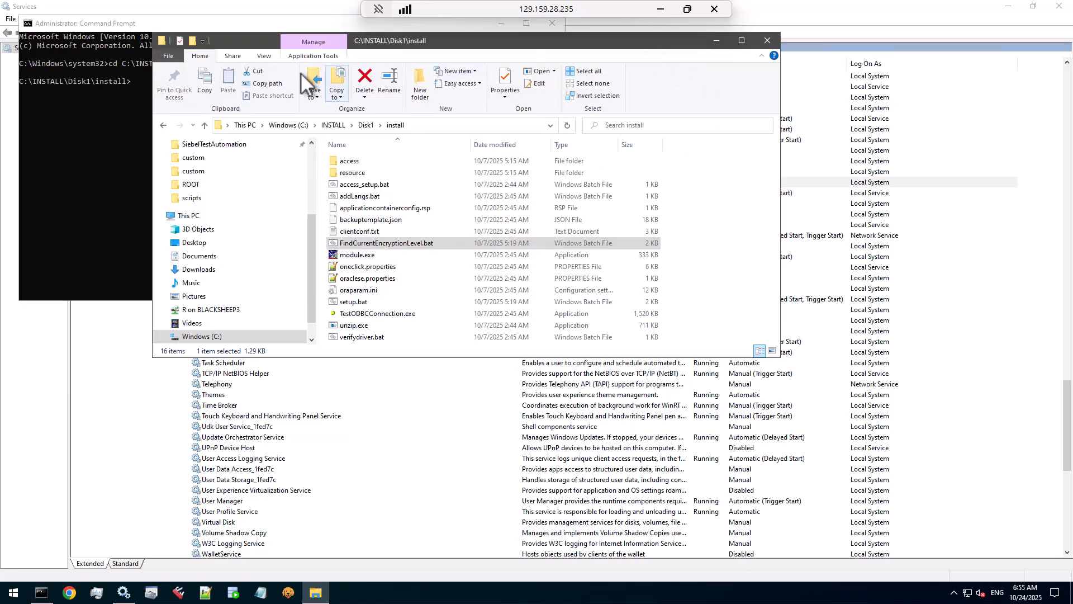
pyautogui.click(256, 22)
# Step: Run FindCurrentEncryptionLevel.bat on C:\siebel\ses, confirm AES256, and close the console
pyautogui.write('Find')
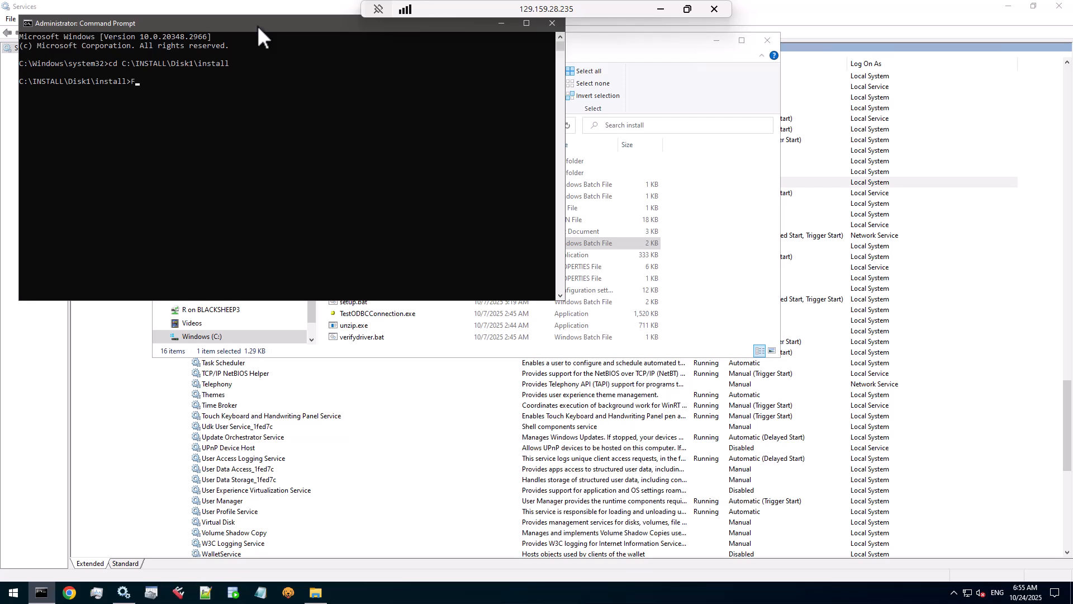
pyautogui.press('Tab')
pyautogui.press('Return')
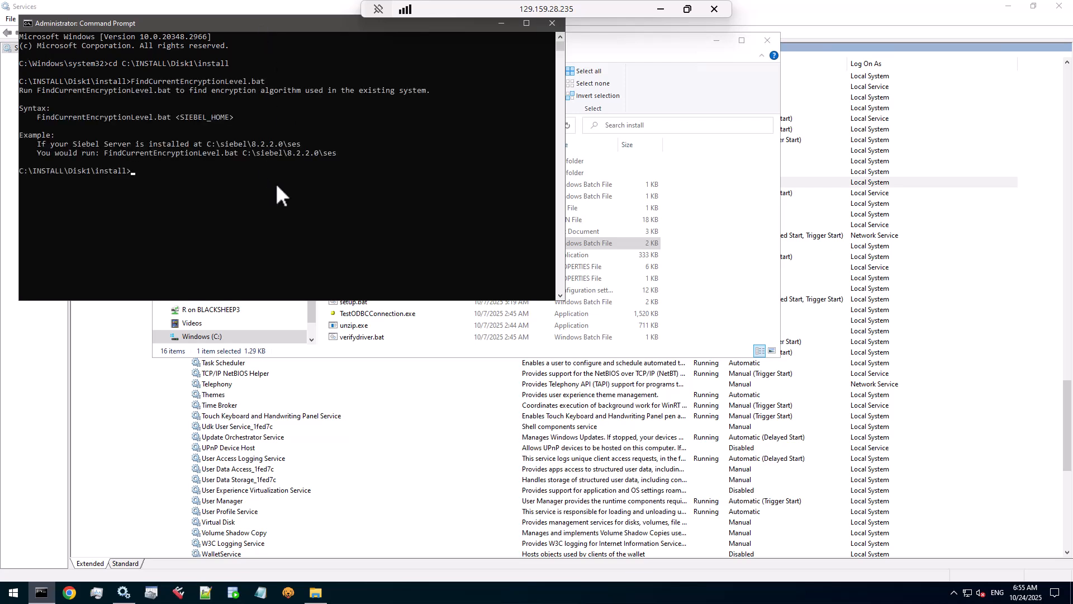
pyautogui.press('Up')
pyautogui.write('C:\\siebel\\ses')
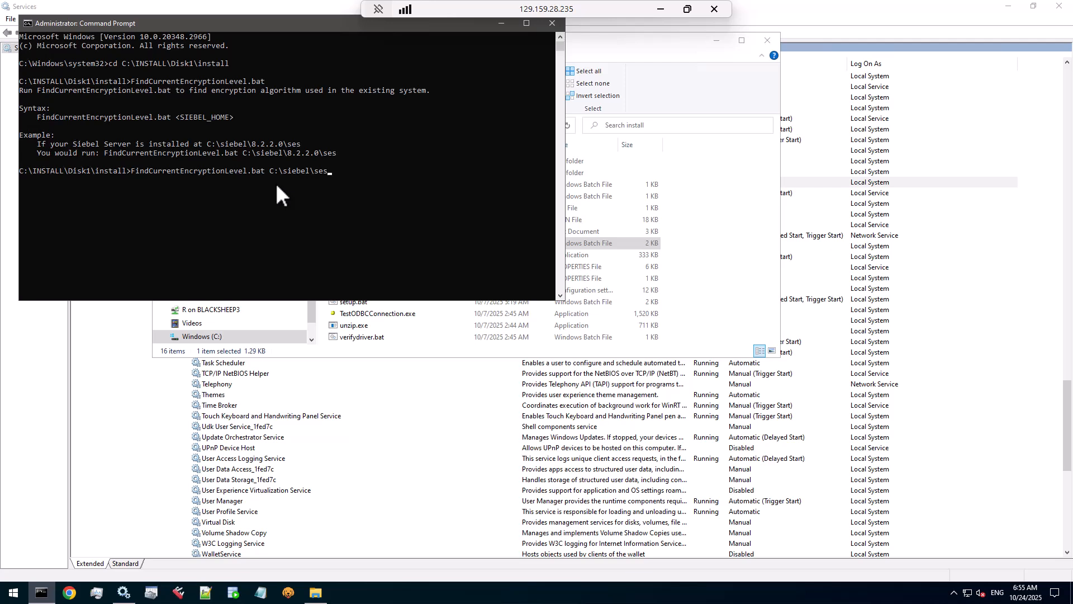
pyautogui.press('Return')
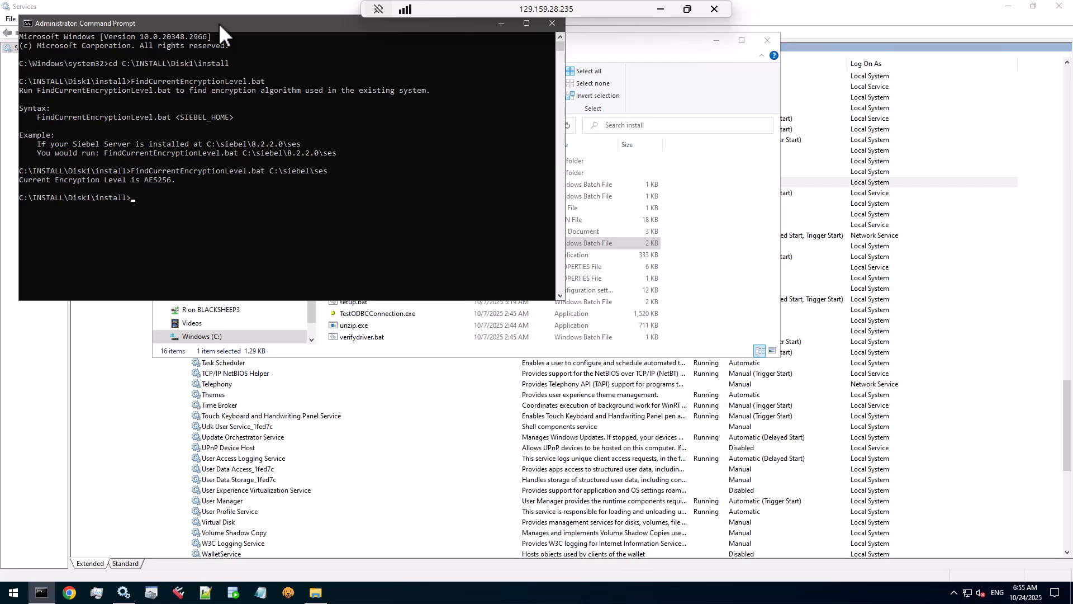
pyautogui.moveTo(219, 22); pyautogui.dragTo(463, 58)
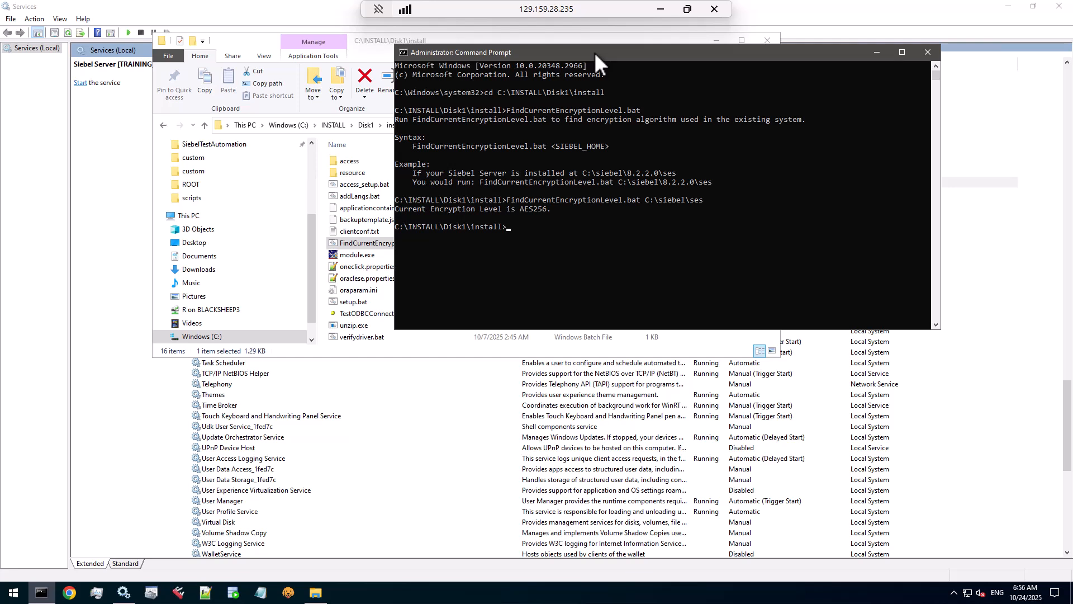
pyautogui.moveTo(595, 52); pyautogui.dragTo(643, 43)
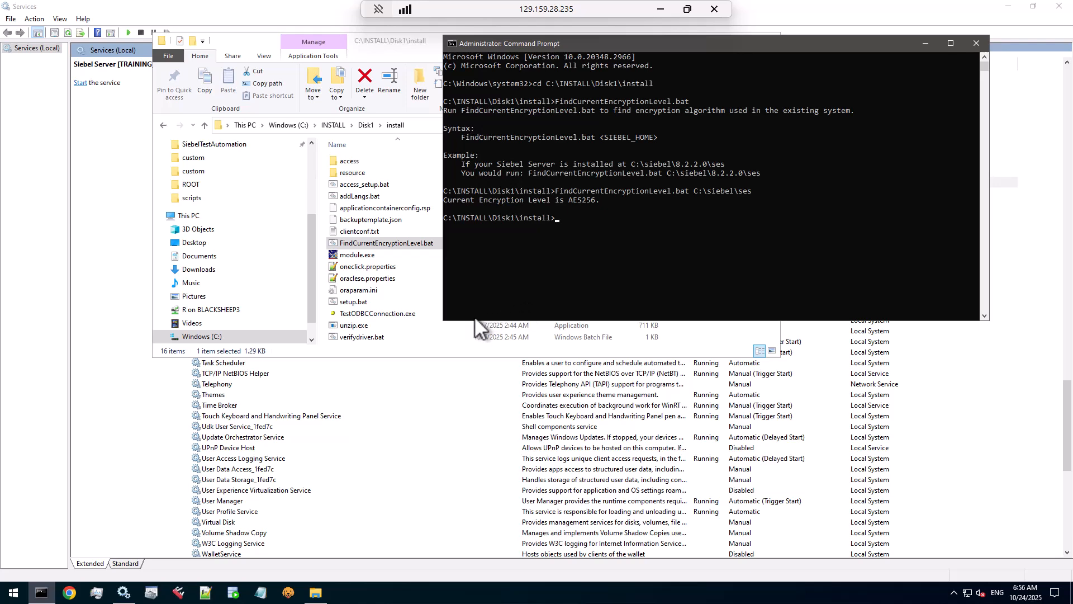
pyautogui.click(976, 43)
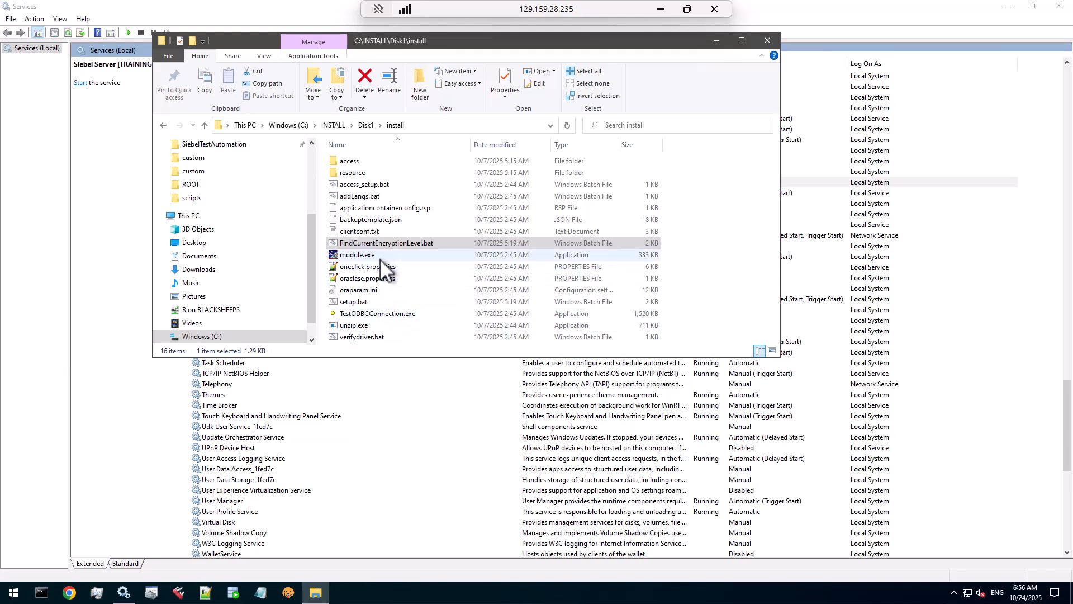
# Step: Run setup.bat as administrator and minimize the Explorer and Services windows
pyautogui.rightClick(368, 303)
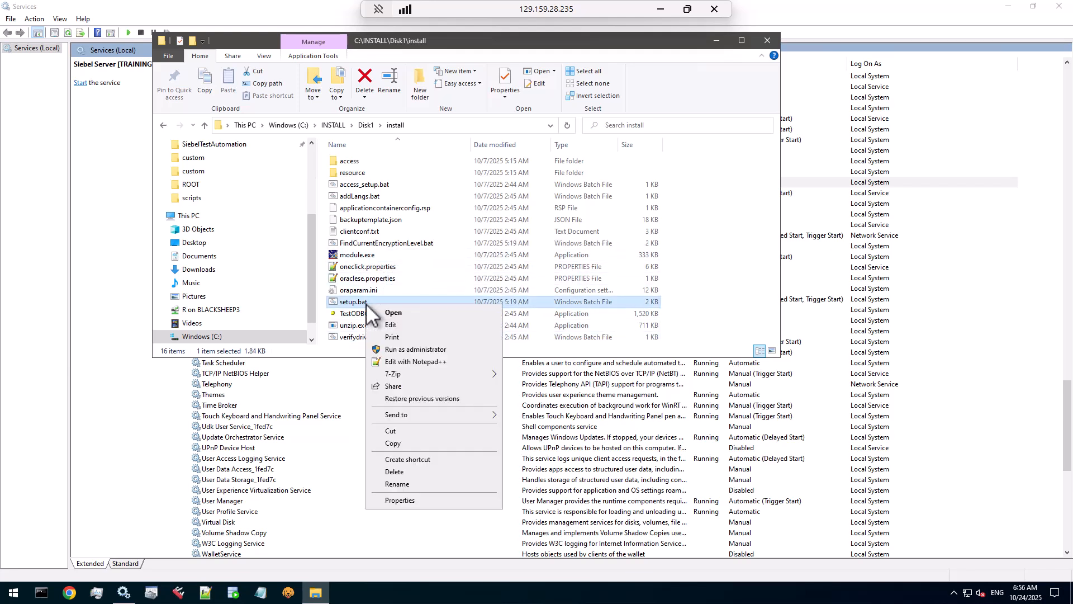
pyautogui.click(413, 350)
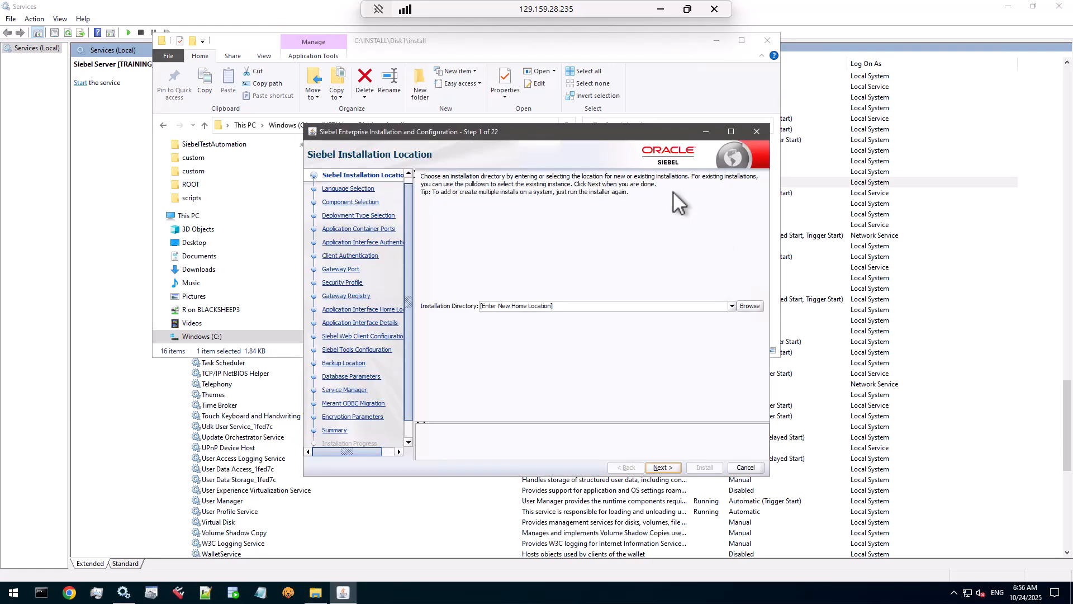
pyautogui.moveTo(609, 132); pyautogui.dragTo(599, 122)
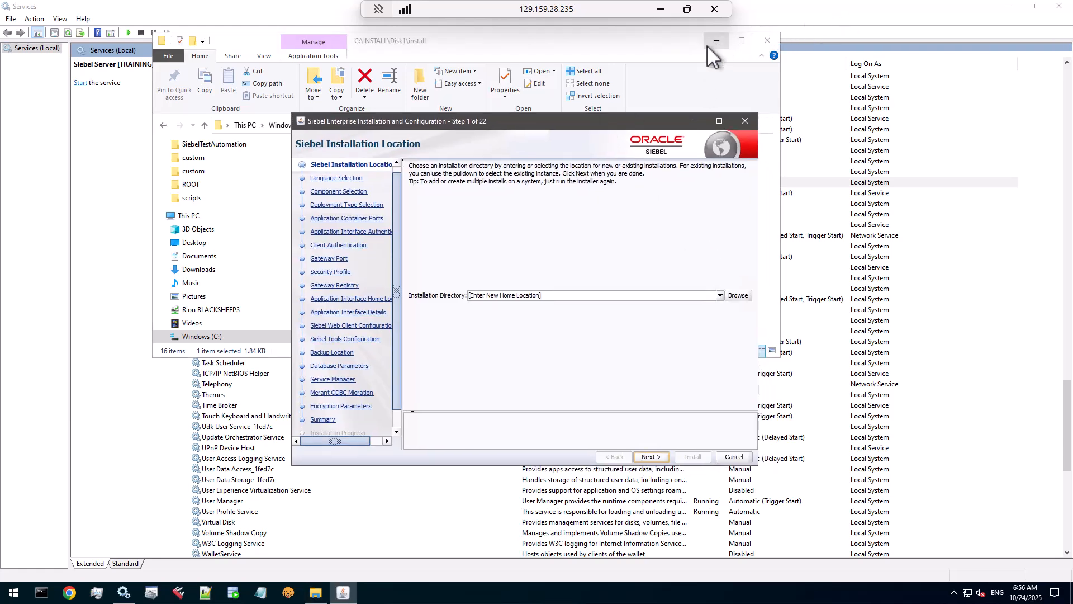
pyautogui.click(711, 42)
pyautogui.click(1000, 7)
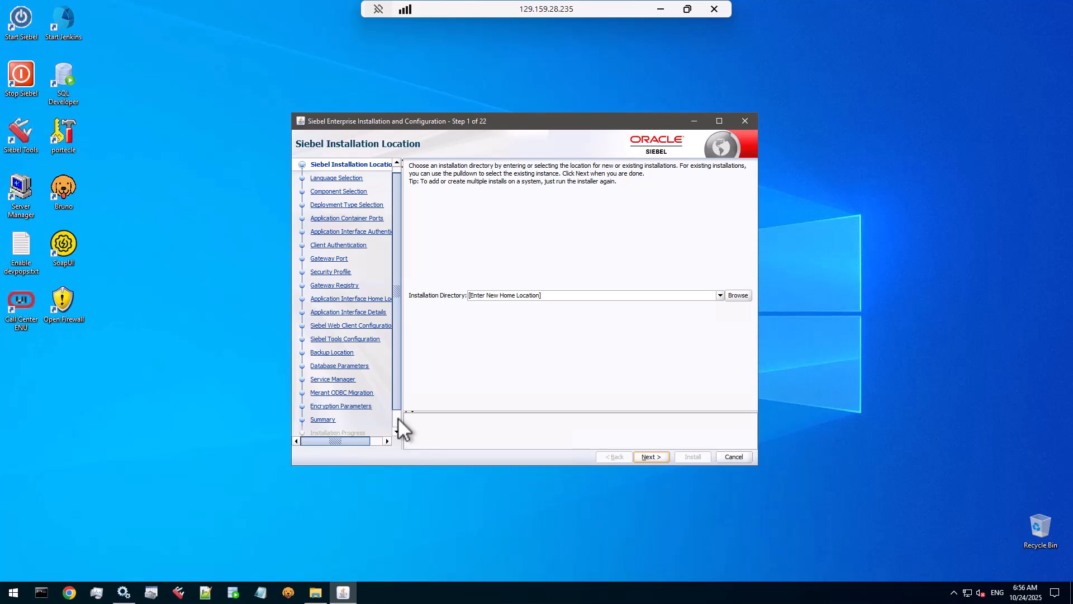
# Step: Clear the Installation Directory field and list the existing Siebel homes such as C:\Siebel\ses
pyautogui.scroll(-2, 398, 418)
pyautogui.moveTo(397, 408); pyautogui.dragTo(397, 365)
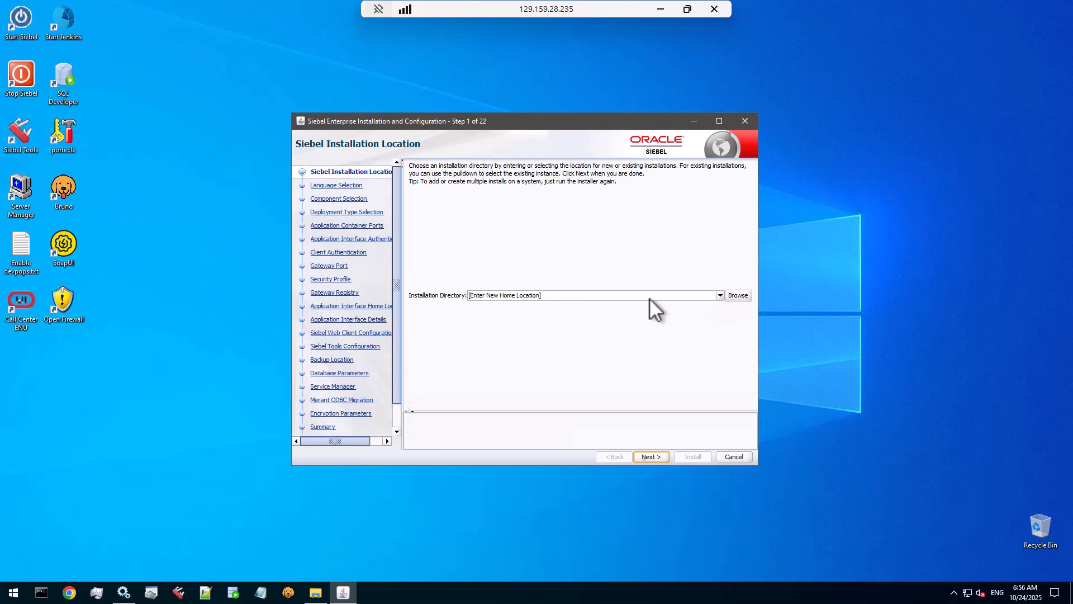
pyautogui.click(624, 299)
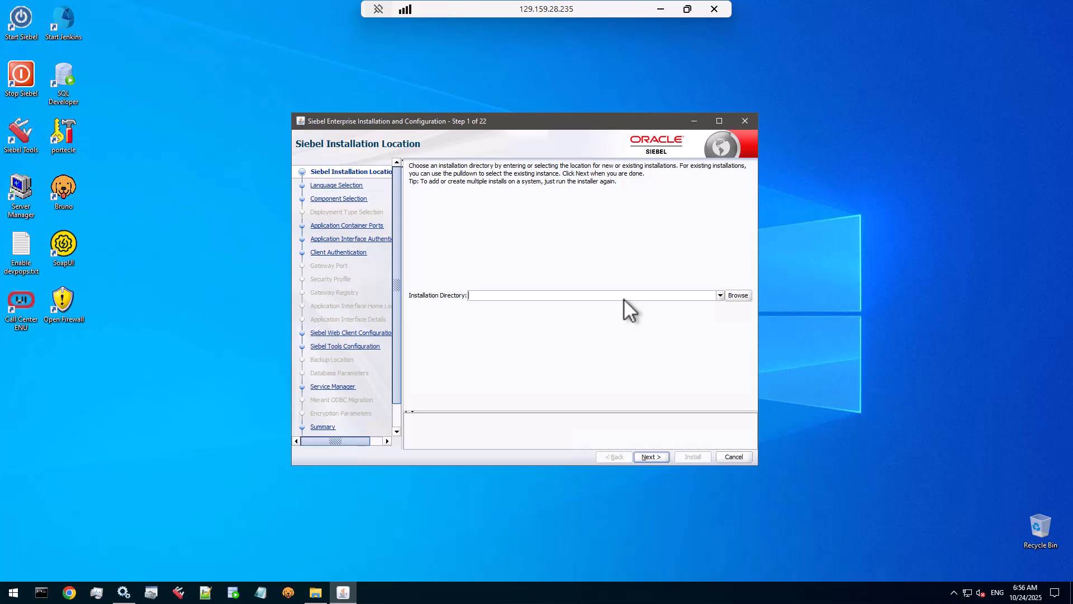
pyautogui.click(719, 294)
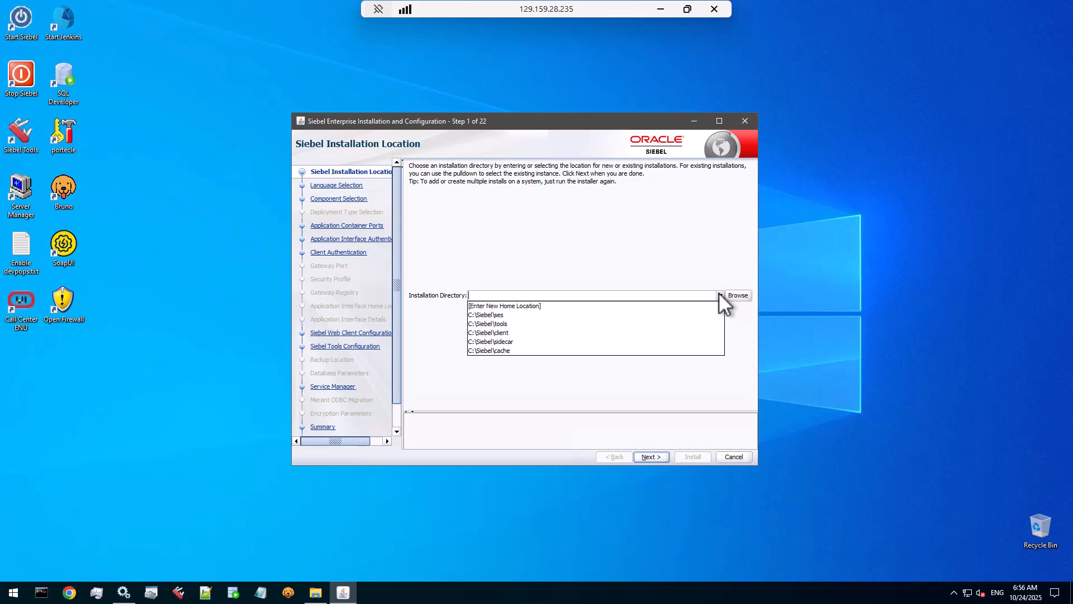
# Step: Choose C:\Siebel\cache as the installation directory and move past the location step
pyautogui.click(500, 350)
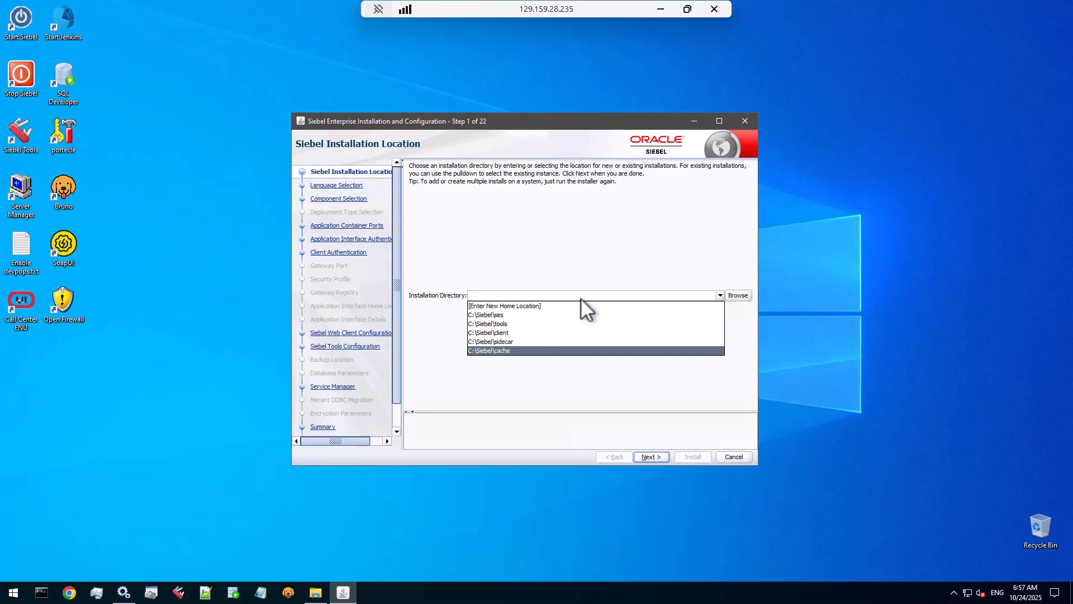
pyautogui.click(516, 297)
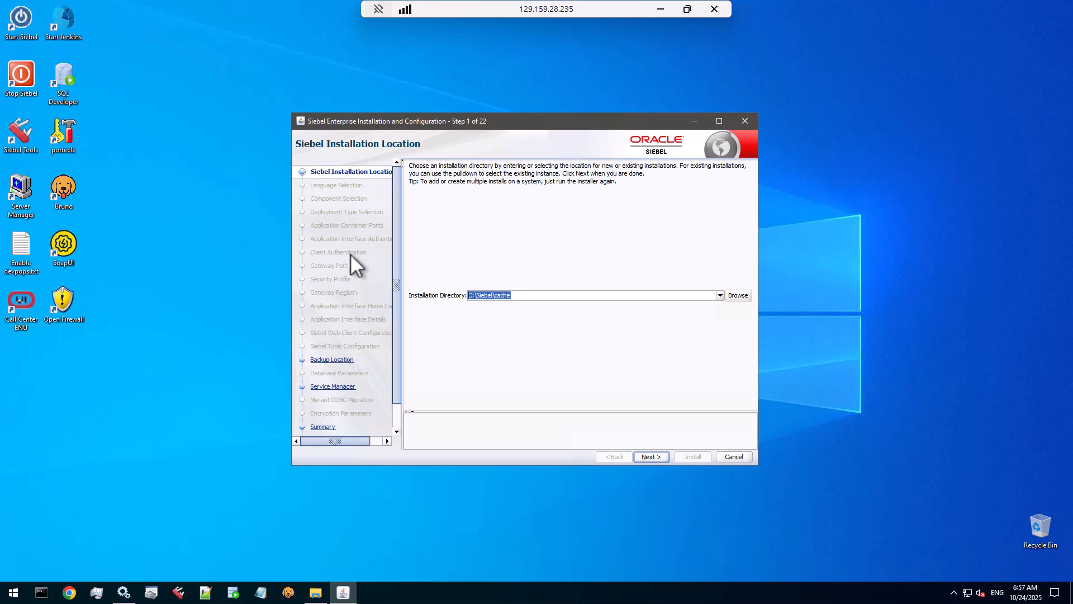
pyautogui.scroll(-2, 358, 394)
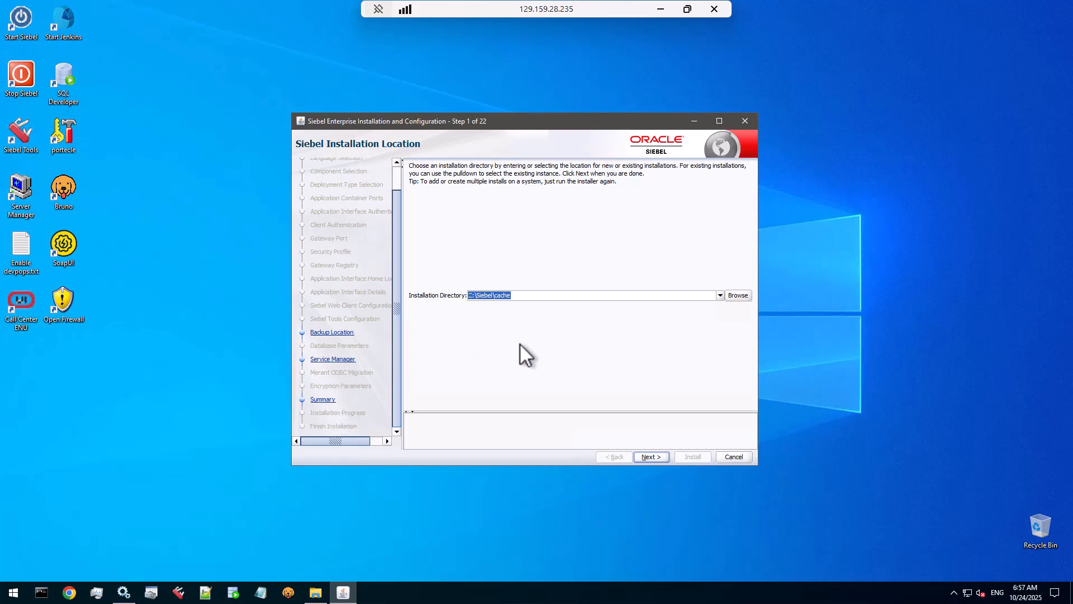
pyautogui.click(648, 457)
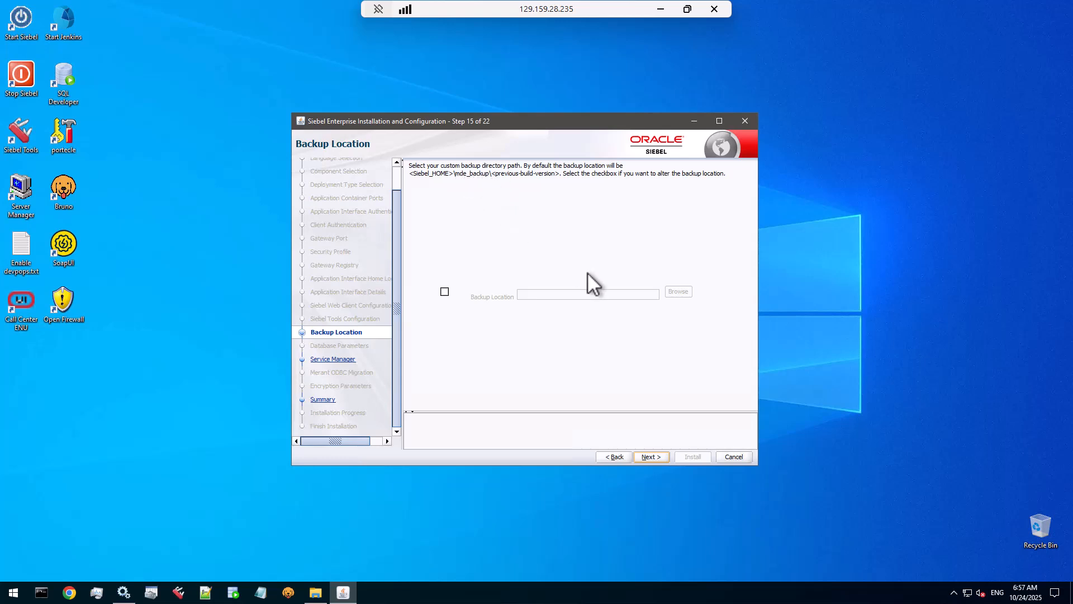
# Step: Leave Restart Services unchecked on the Service Manager step and advance to the Summary
pyautogui.click(656, 456)
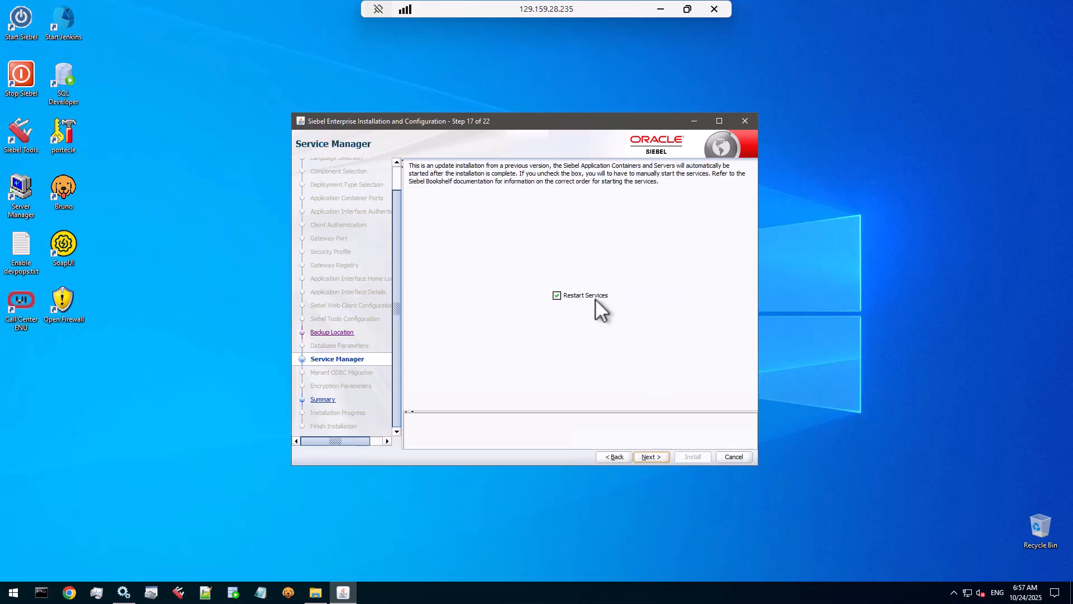
pyautogui.click(557, 296)
pyautogui.moveTo(586, 119); pyautogui.dragTo(598, 161)
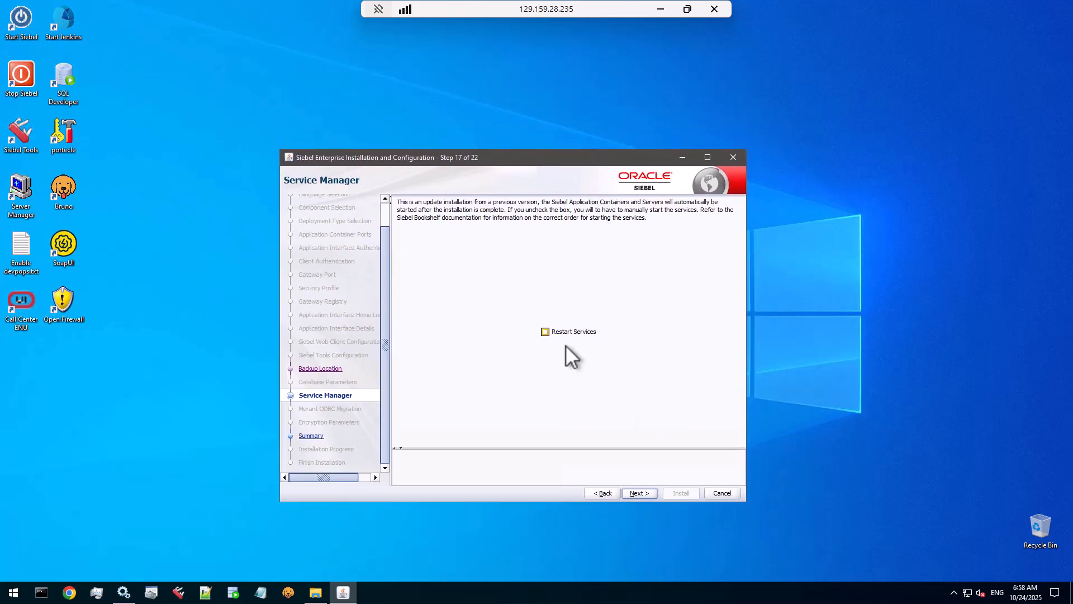
pyautogui.click(640, 493)
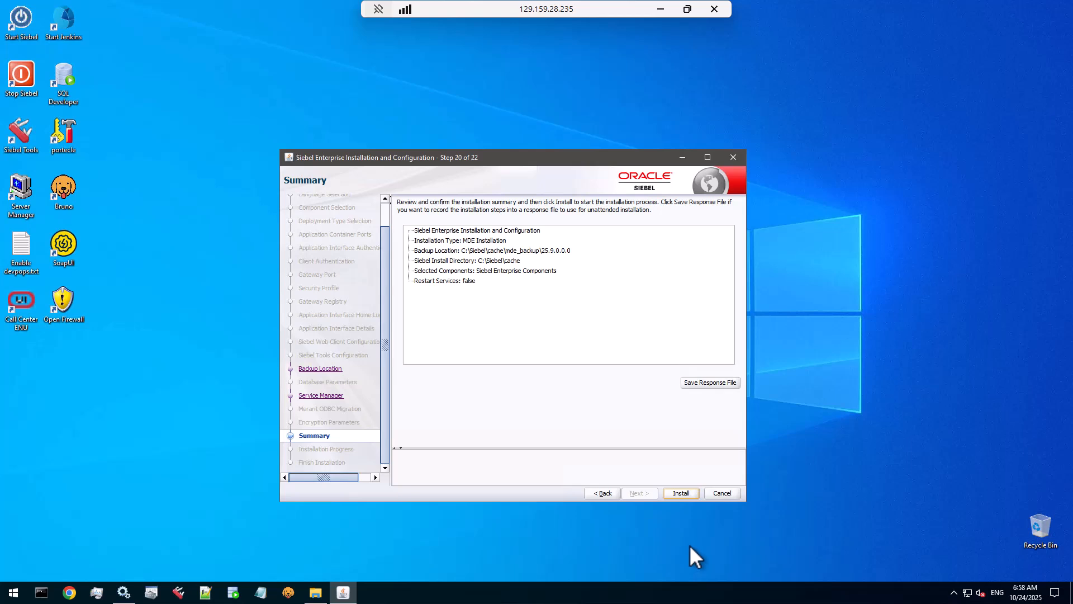
# Step: Install the update into C:\Siebel\cache, exit the installer, and return to Windows Services
pyautogui.click(686, 492)
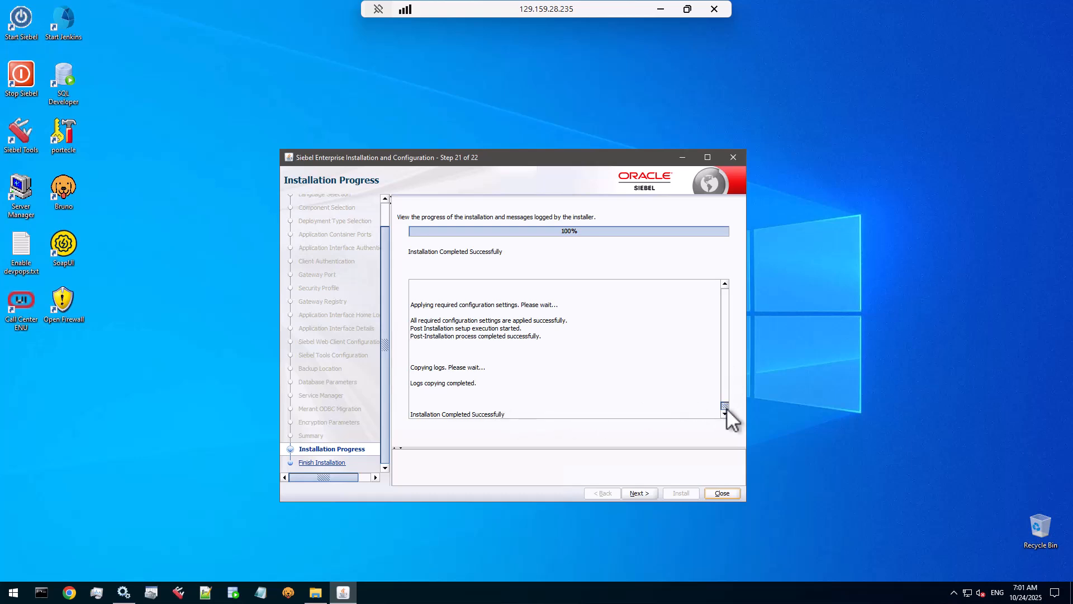
pyautogui.click(639, 493)
pyautogui.click(723, 493)
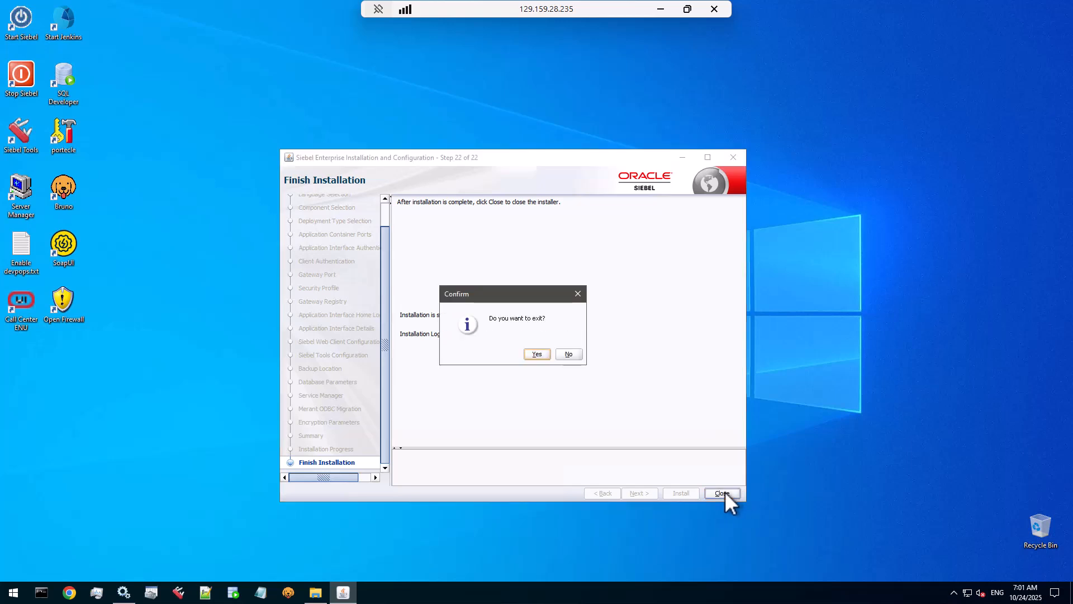
pyautogui.click(533, 353)
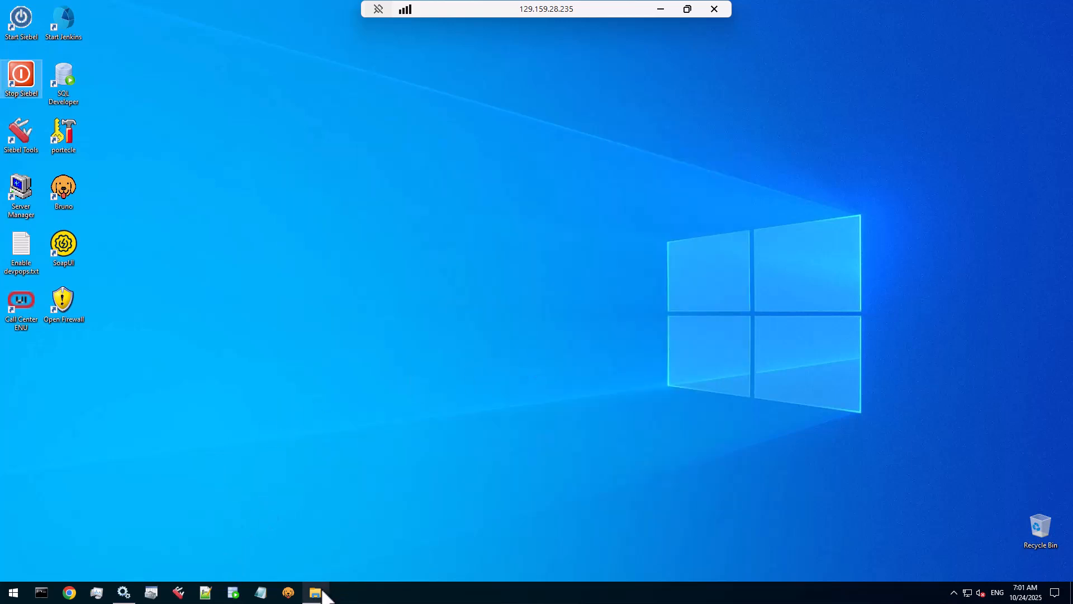
pyautogui.click(124, 594)
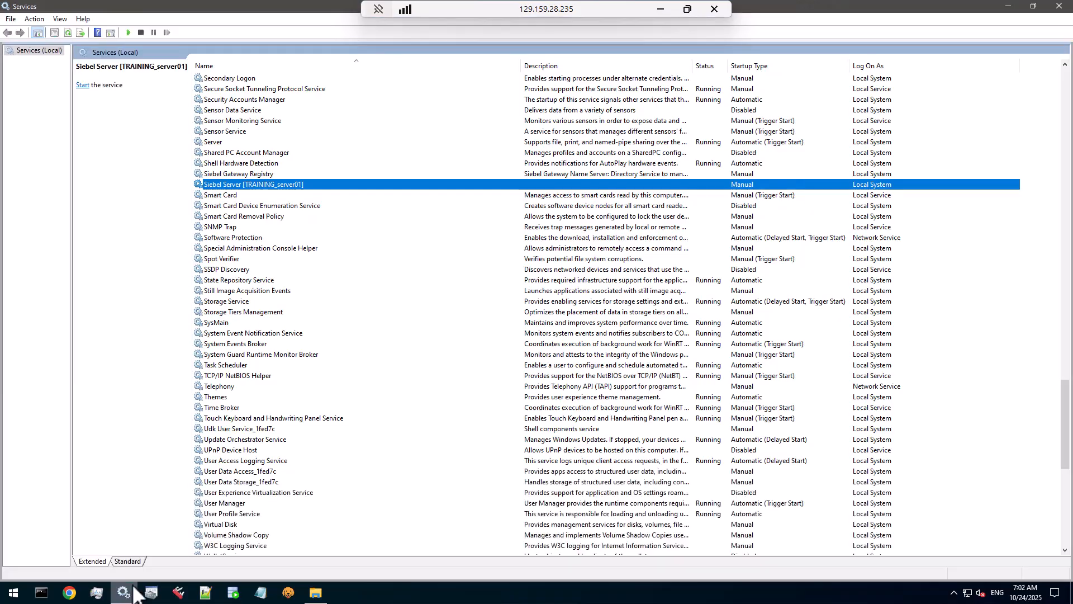
# Step: Refresh the services list and select the Apache Tomcat cache_External service
pyautogui.moveTo(1063, 439); pyautogui.dragTo(1054, 106)
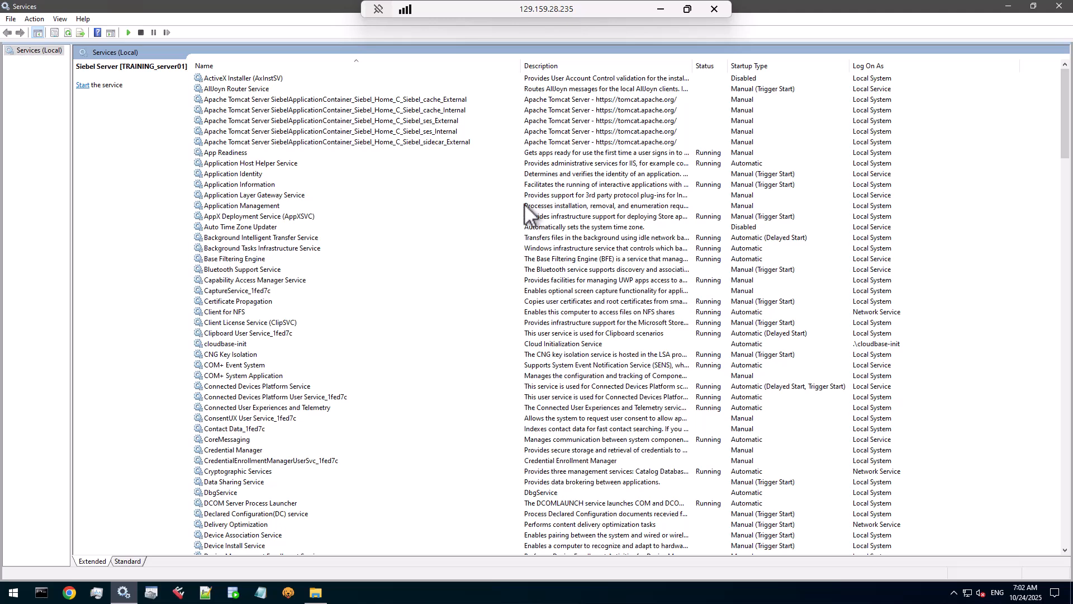
pyautogui.click(69, 32)
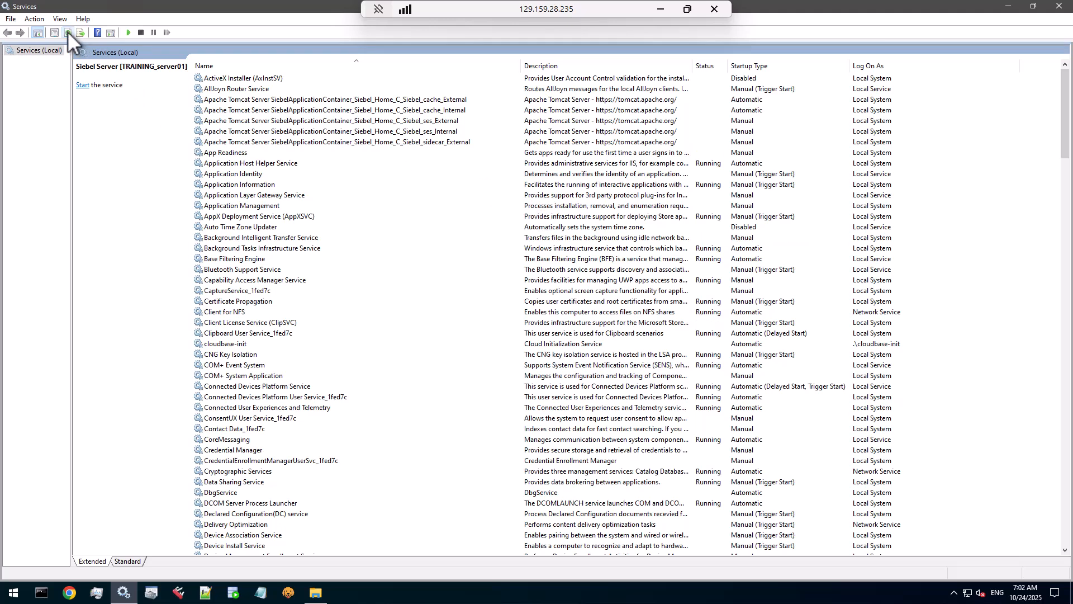
pyautogui.click(371, 97)
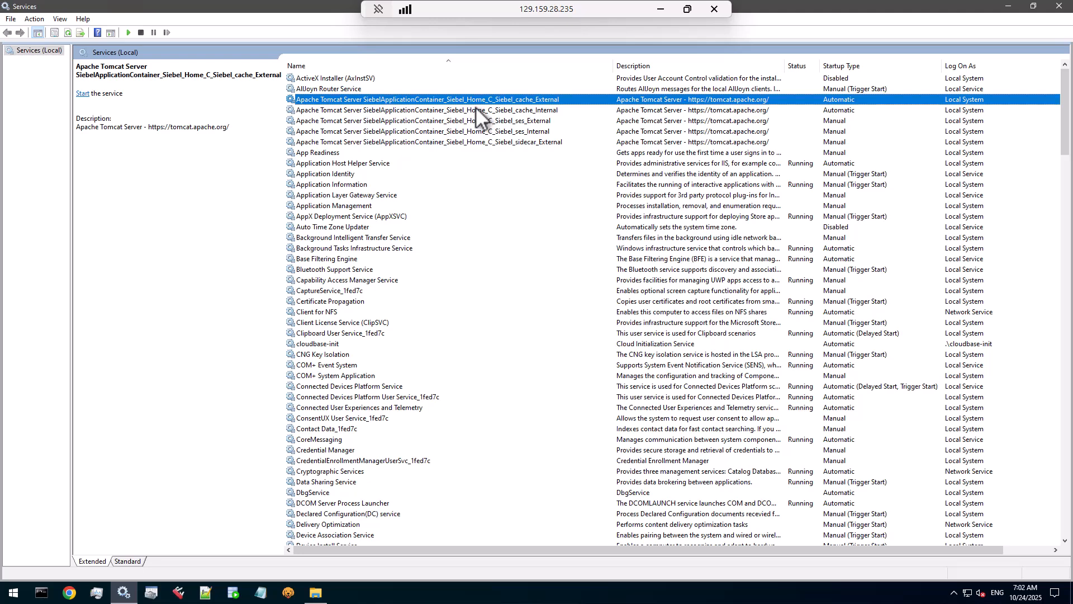
pyautogui.click(476, 107)
pyautogui.click(478, 101)
# Step: Set the Tomcat cache_External service's startup type to Disabled and save it
pyautogui.doubleClick(543, 100)
pyautogui.moveTo(534, 162); pyautogui.dragTo(427, 136)
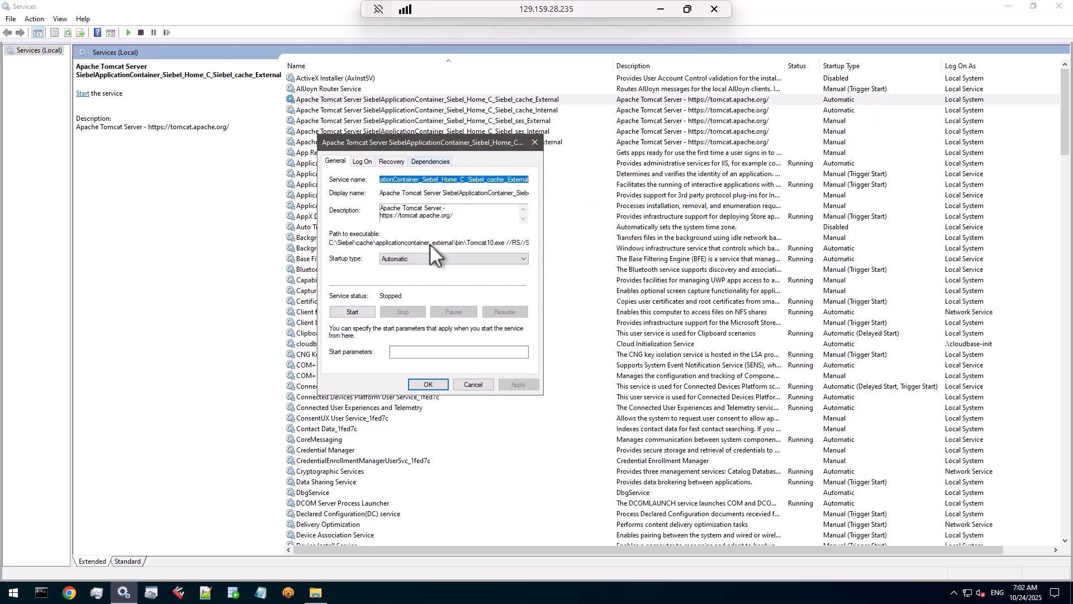
pyautogui.click(441, 260)
pyautogui.click(410, 290)
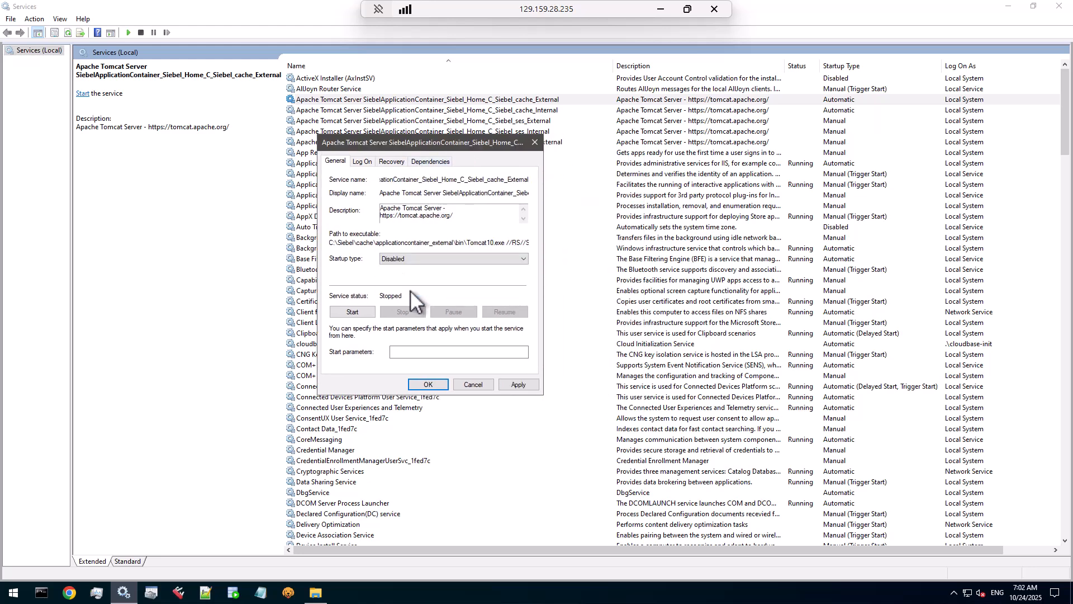
pyautogui.click(512, 383)
pyautogui.click(428, 383)
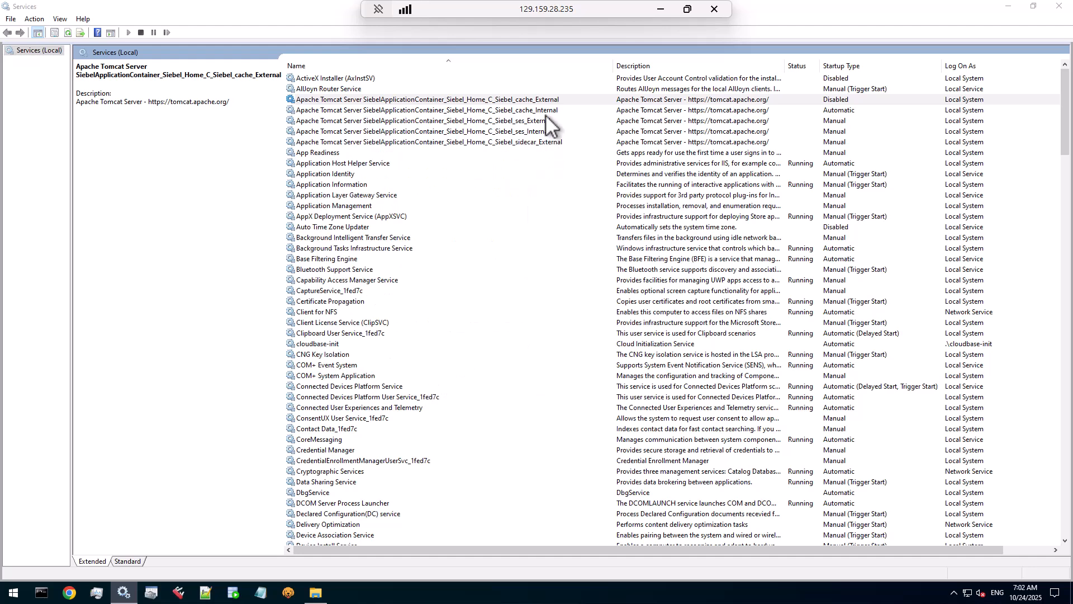
# Step: Set the Tomcat cache_Internal service's startup type to Manual and apply it
pyautogui.doubleClick(546, 109)
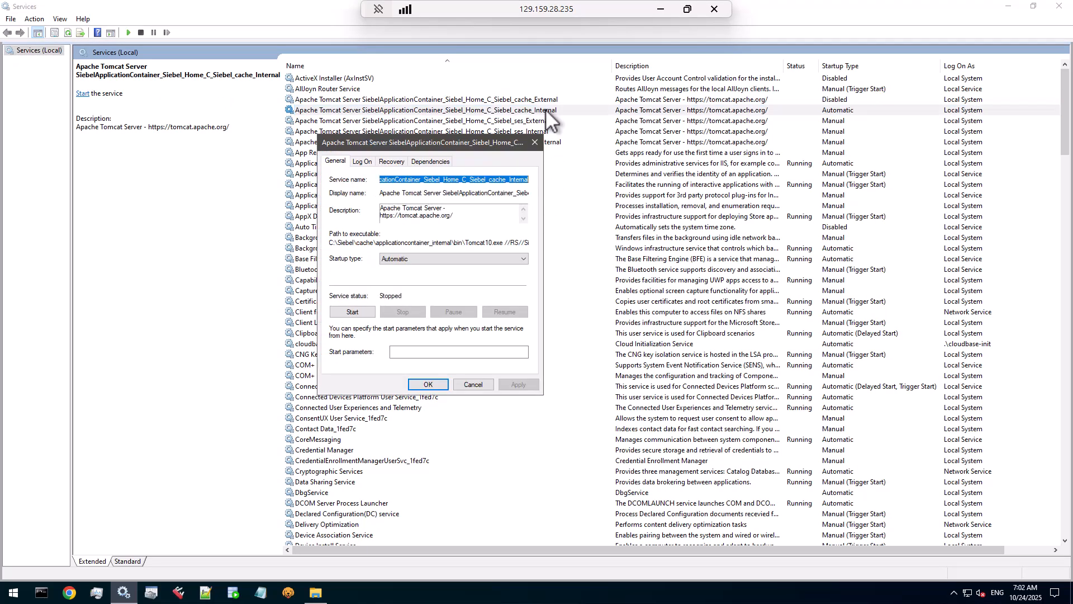
pyautogui.moveTo(476, 144); pyautogui.dragTo(510, 118)
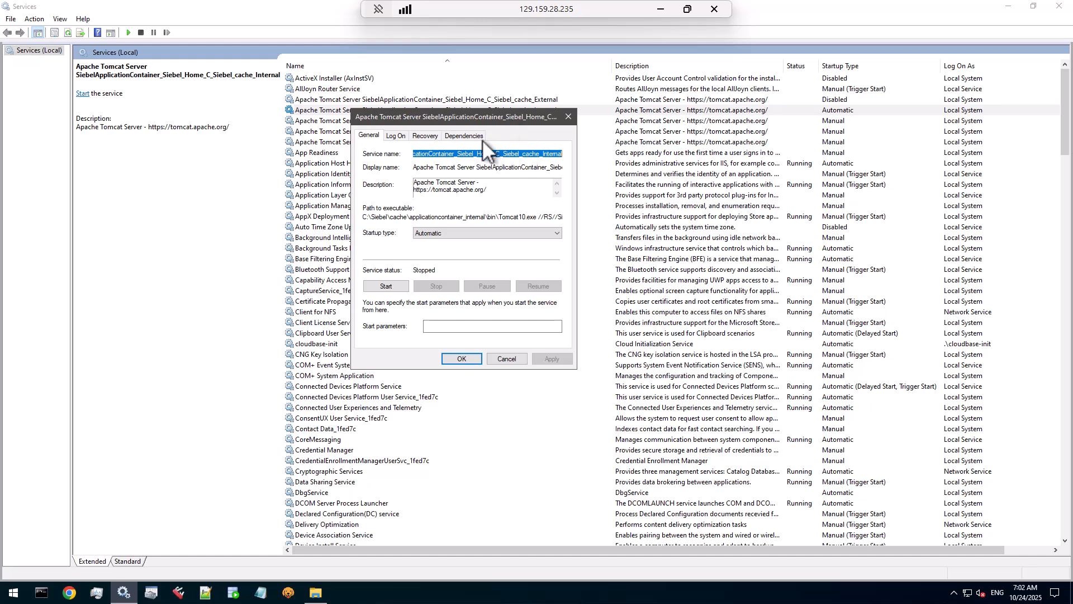
pyautogui.click(436, 156)
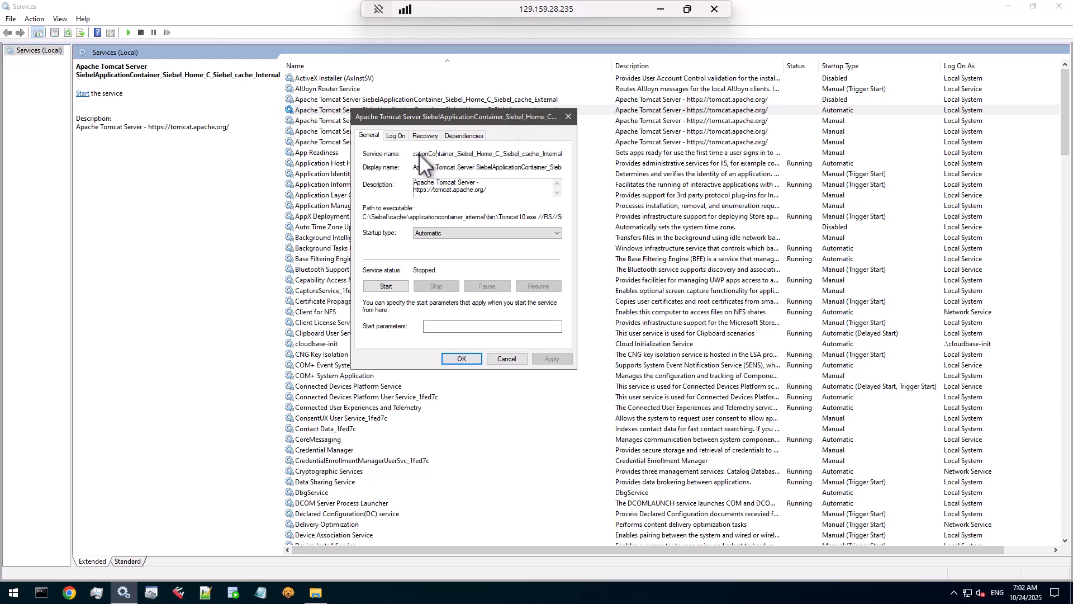
pyautogui.click(442, 233)
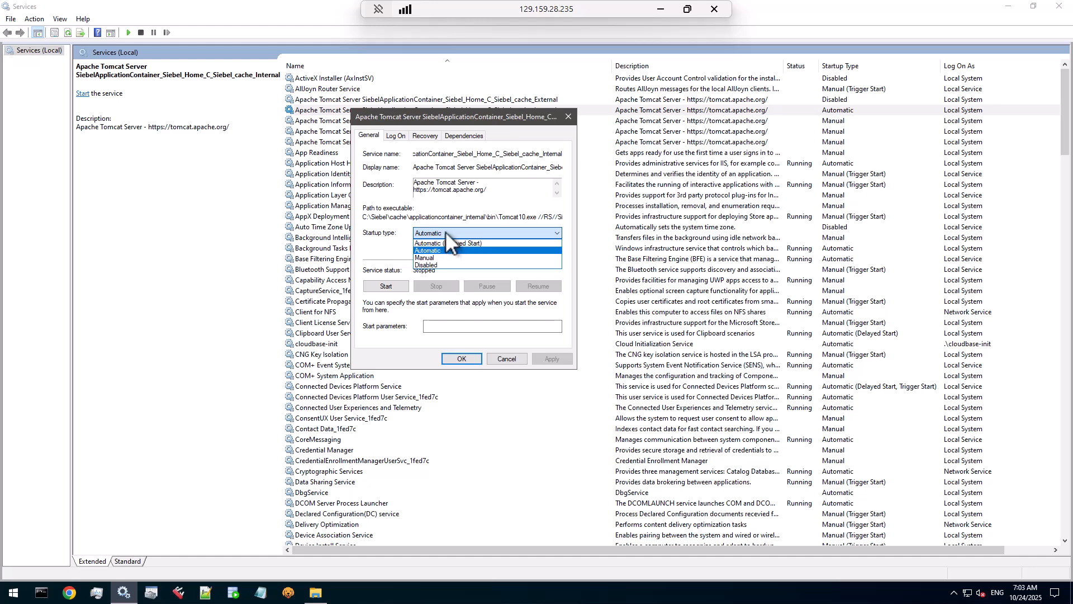
pyautogui.click(442, 257)
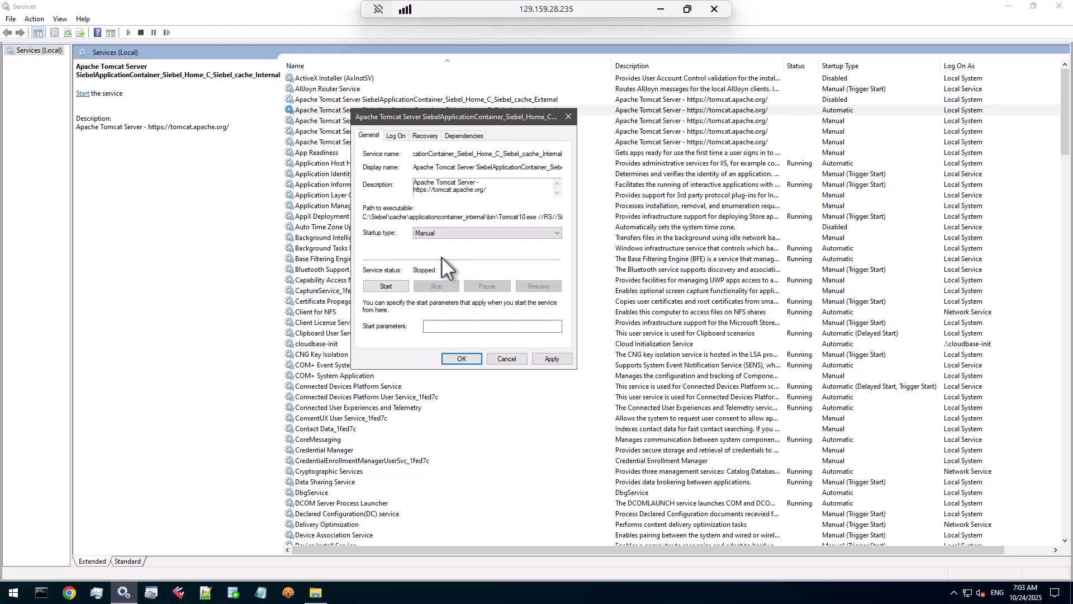
pyautogui.click(559, 360)
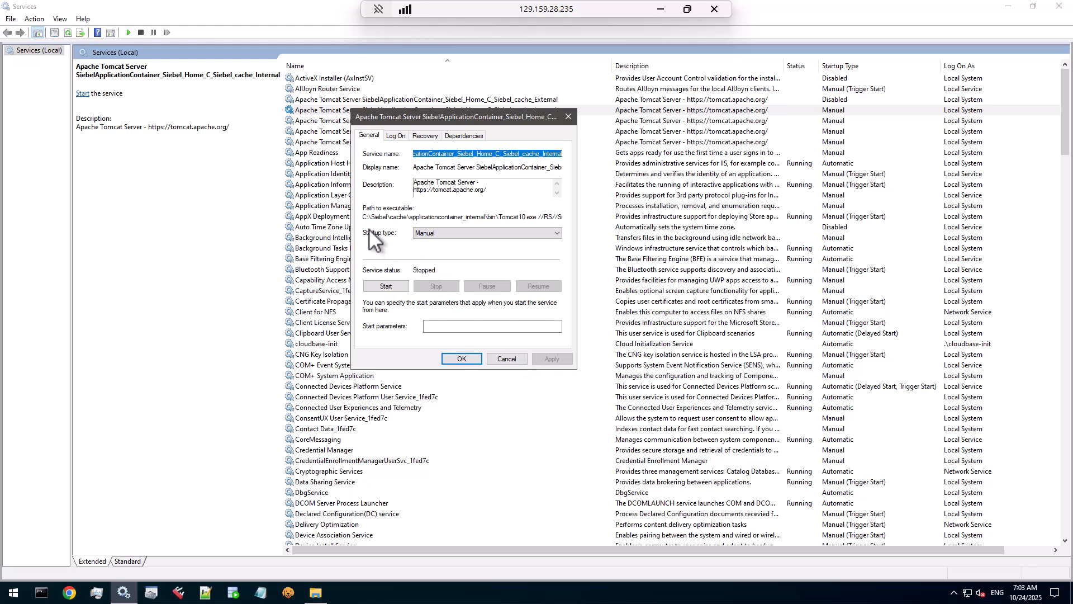
# Step: Copy the cache_Internal service's path to executable
pyautogui.moveTo(364, 218); pyautogui.dragTo(376, 217)
pyautogui.moveTo(497, 215); pyautogui.dragTo(580, 217)
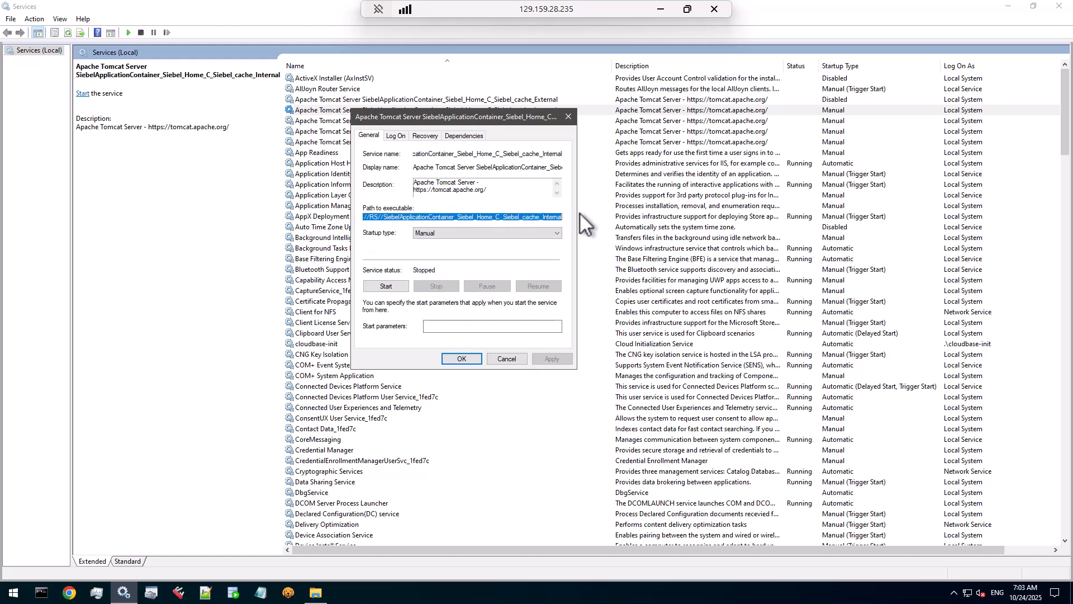
pyautogui.rightClick(551, 216)
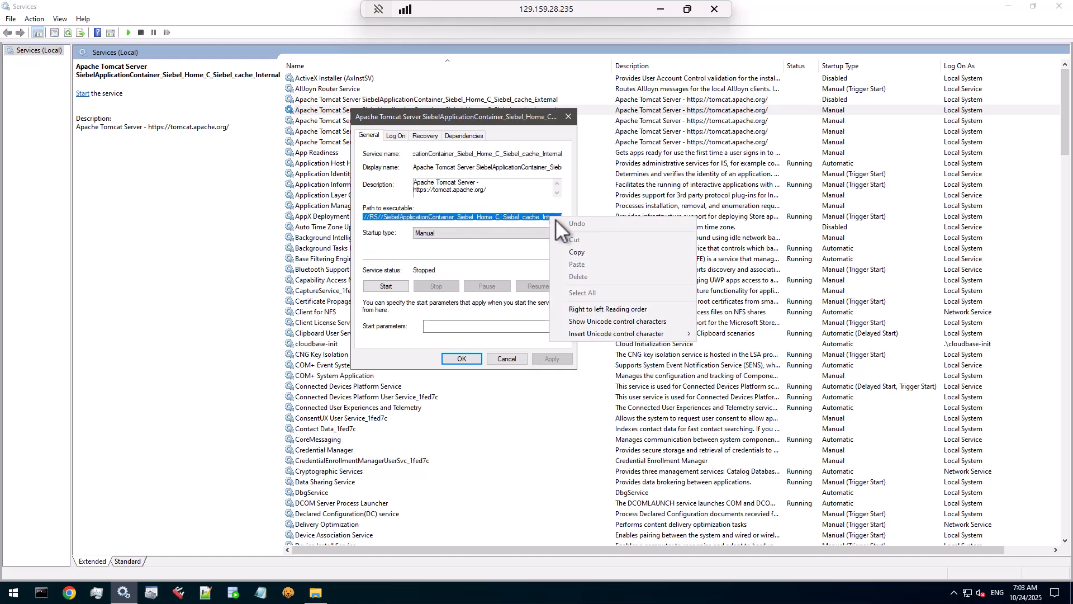
pyautogui.click(591, 252)
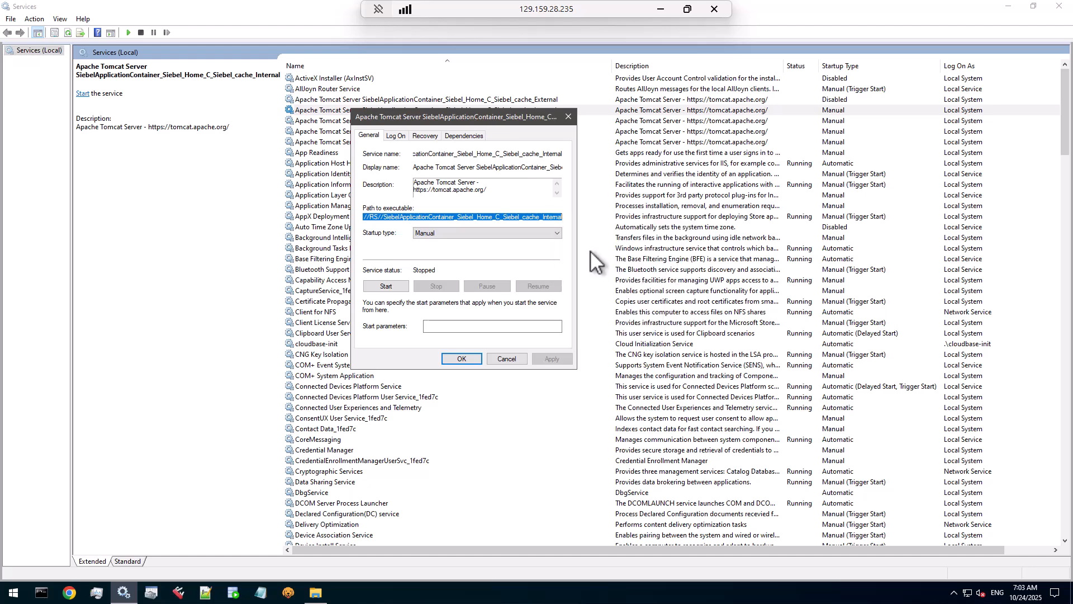
pyautogui.rightClick(535, 219)
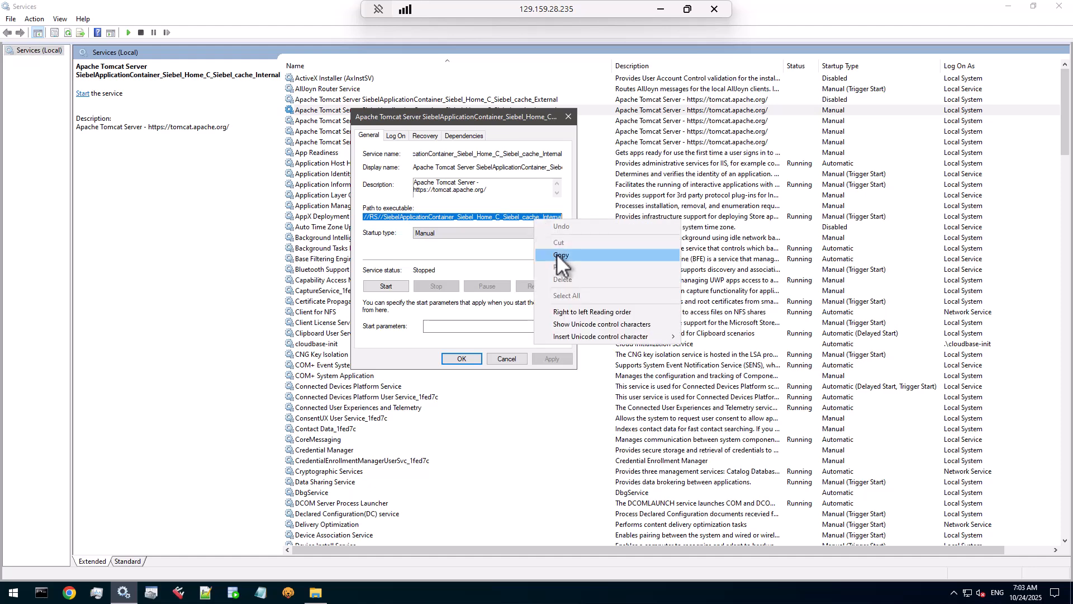
pyautogui.click(557, 254)
pyautogui.rightClick(42, 593)
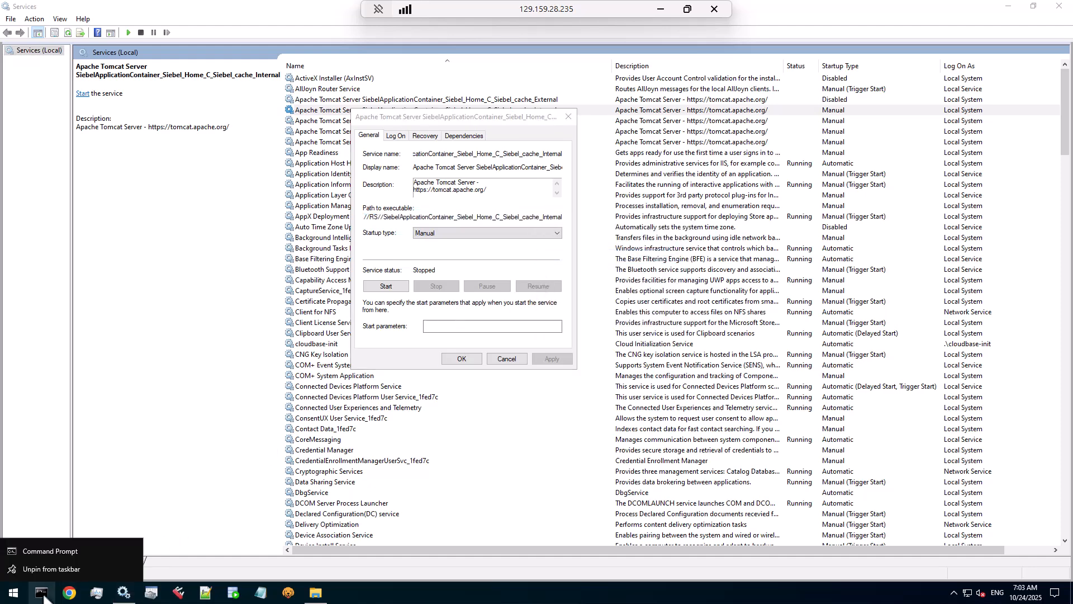
# Step: In an administrator Command Prompt, run Tomcat10w.exe //ES// for the cache_Internal service
pyautogui.rightClick(65, 552)
pyautogui.click(115, 478)
pyautogui.rightClick(377, 186)
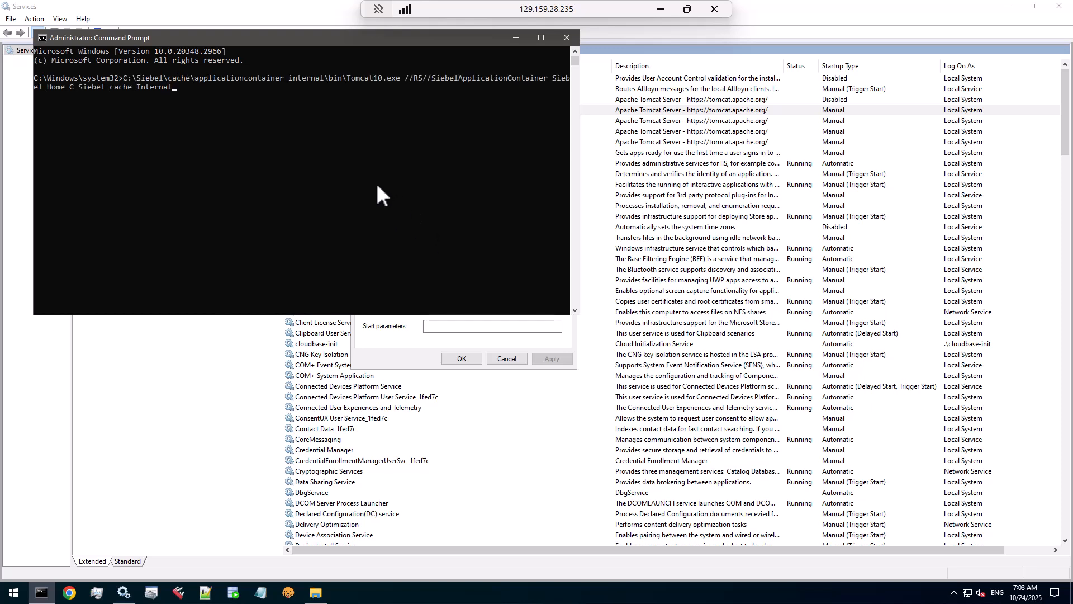
pyautogui.hotkey('ctrl', 'Left')
pyautogui.press('Right')
pyautogui.press('Right')
pyautogui.press('BackSpace')
pyautogui.write('E')
pyautogui.hotkey('ctrl', 'Left')
pyautogui.write('w')
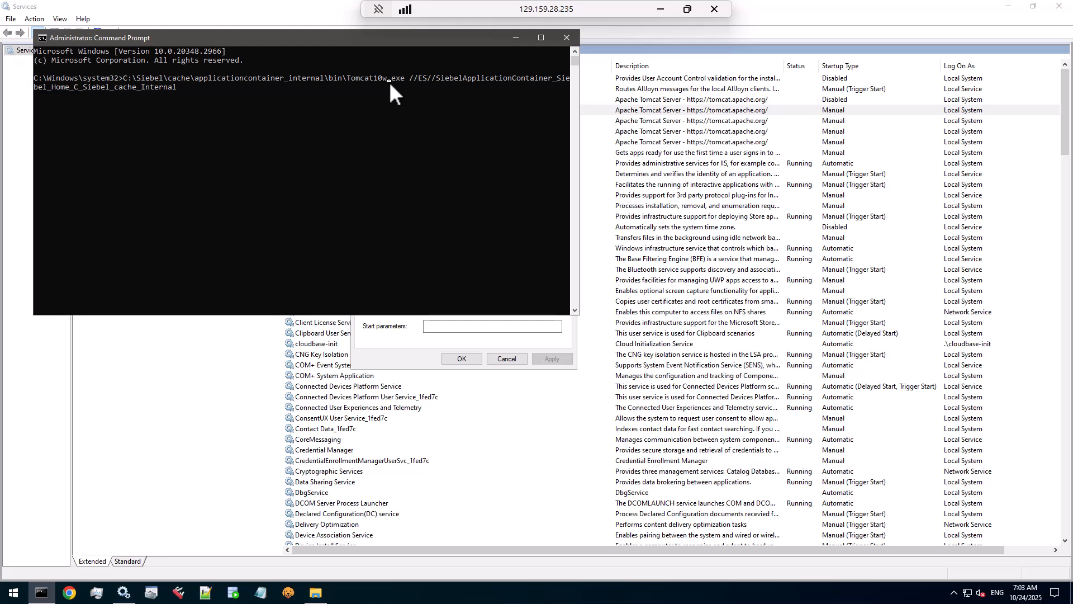
pyautogui.press('Return')
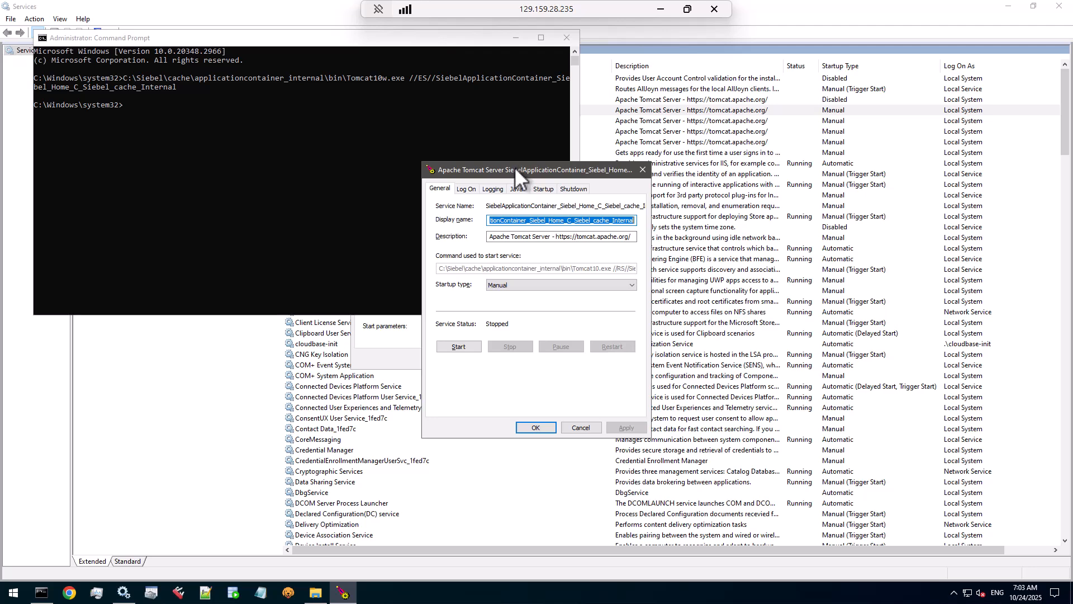
# Step: On the Java tab, set the initial and maximum memory pools to 2560 MB and select the JVM path
pyautogui.click(517, 189)
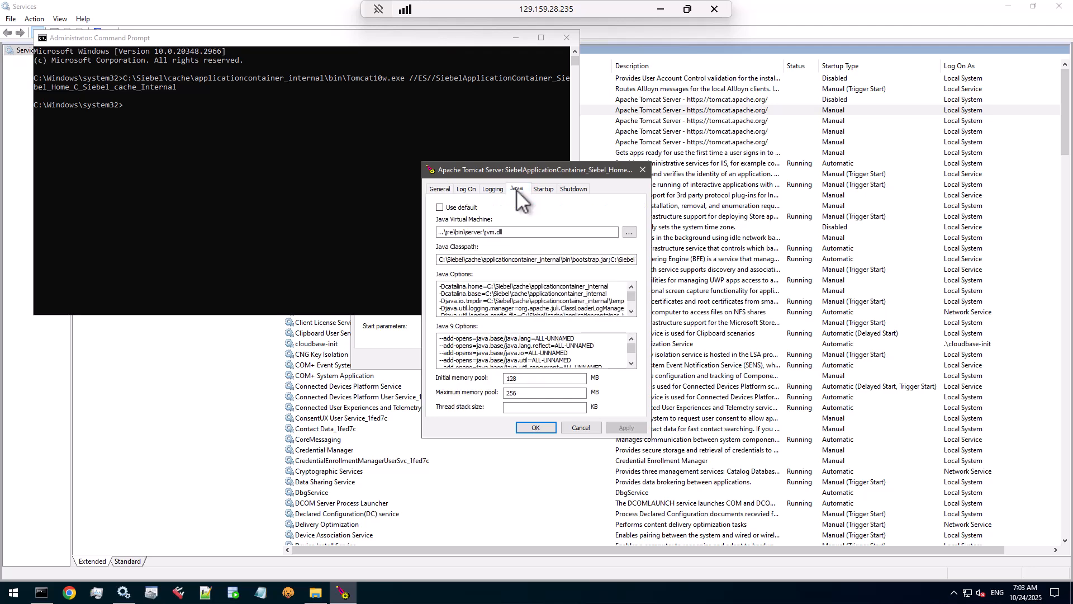
pyautogui.moveTo(529, 382); pyautogui.dragTo(497, 384)
pyautogui.write('2560')
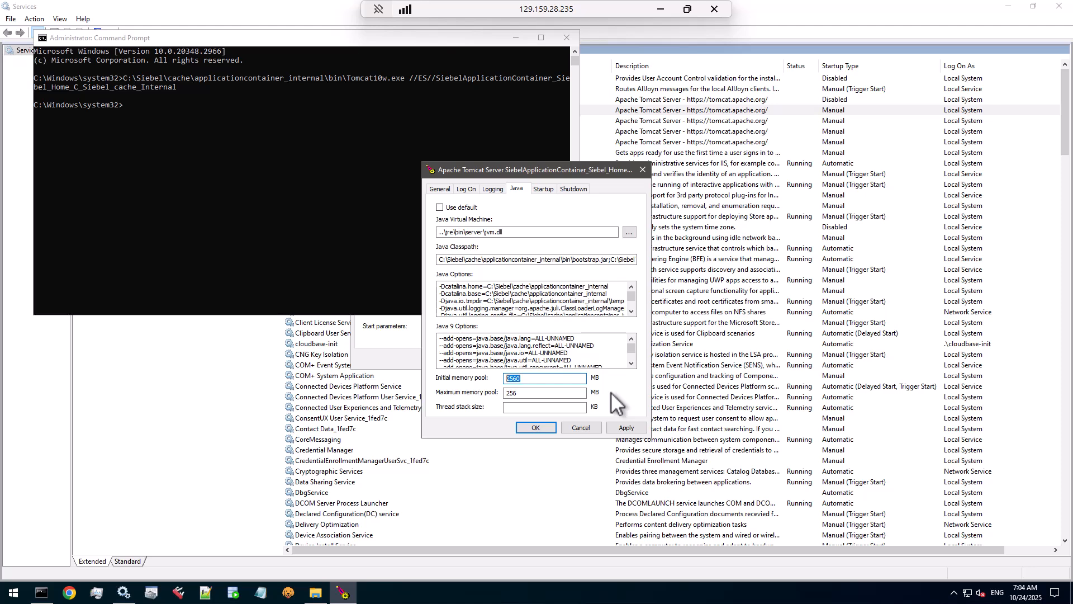
pyautogui.press('Tab')
pyautogui.write('2560')
pyautogui.moveTo(530, 394); pyautogui.dragTo(502, 392)
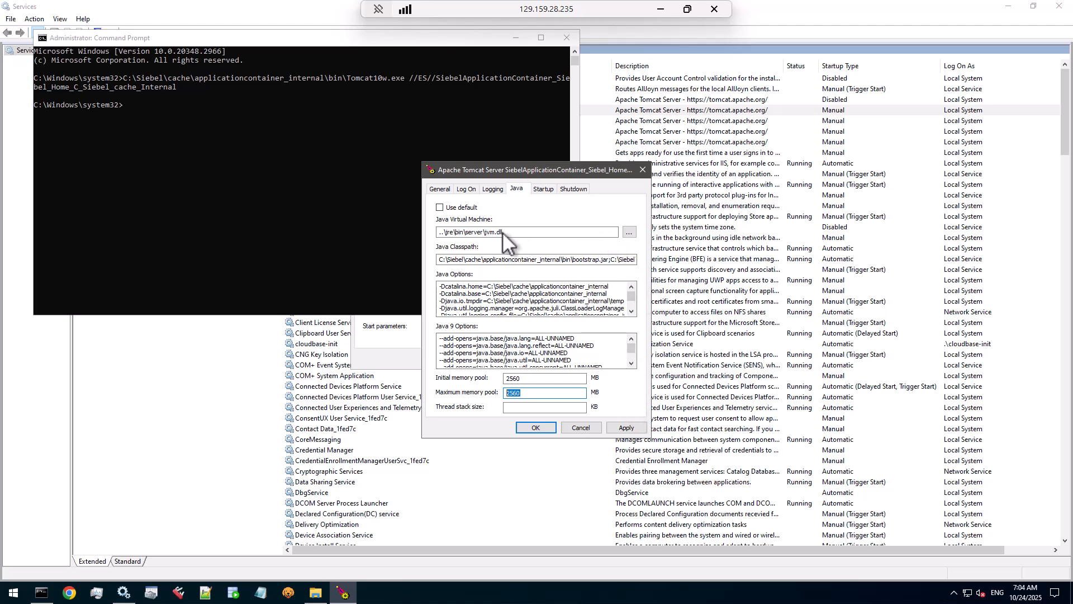
pyautogui.click(503, 235)
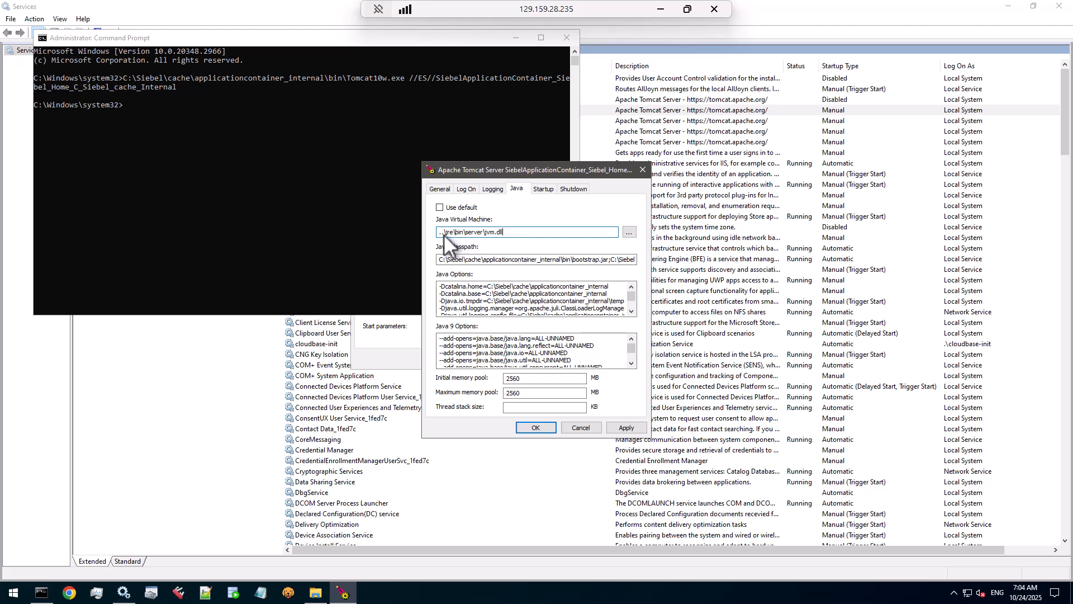
pyautogui.moveTo(438, 233); pyautogui.dragTo(508, 231)
# Step: Point the Java Virtual Machine to C:\Siebel\cache\jre\21.0\bin\server\jvm.dll
pyautogui.click(628, 233)
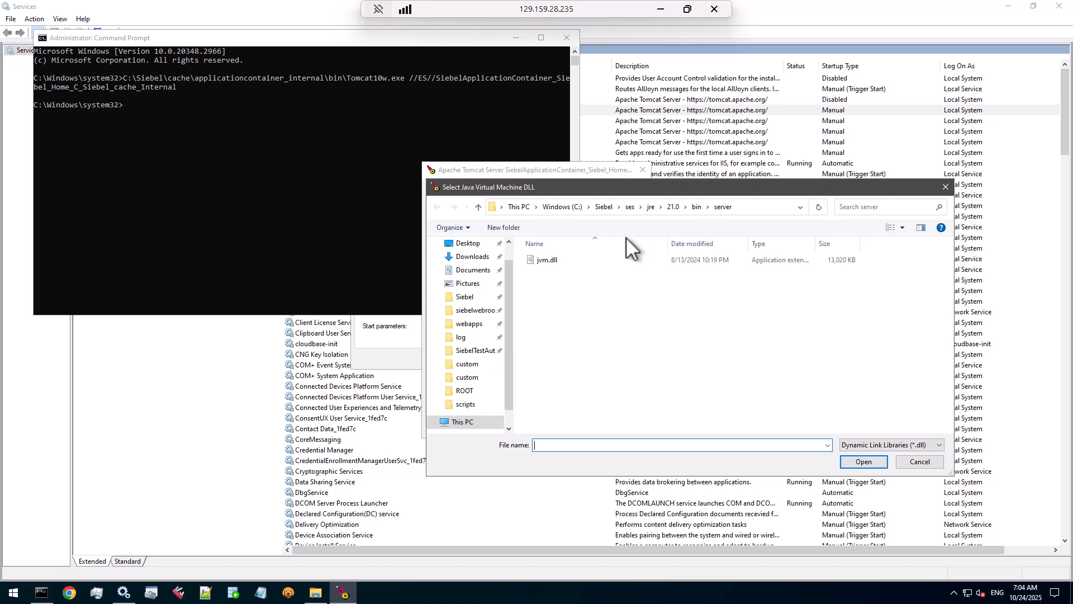
pyautogui.click(701, 210)
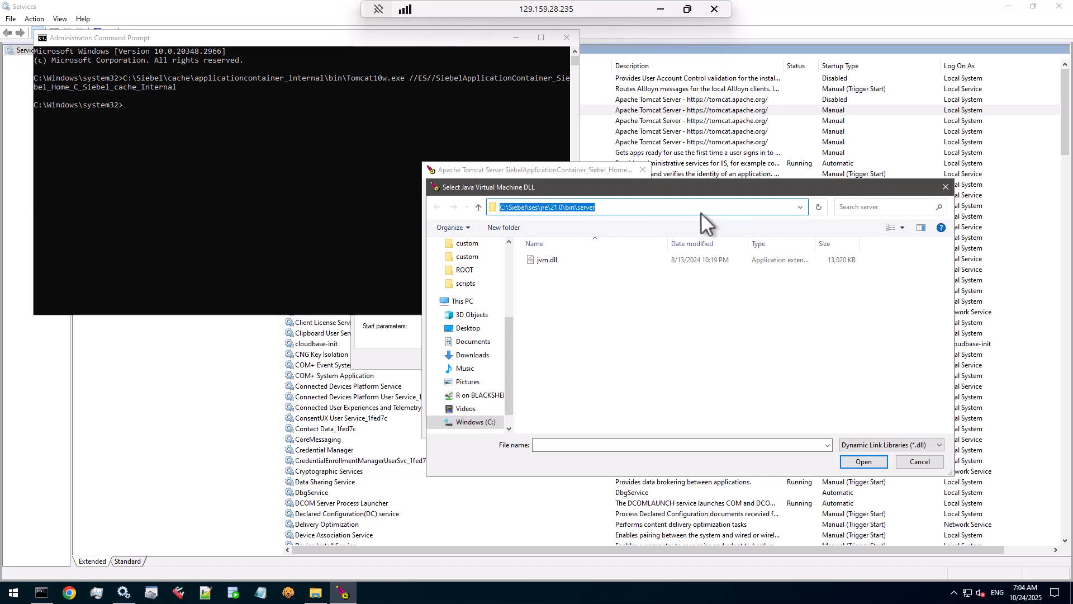
pyautogui.click(538, 206)
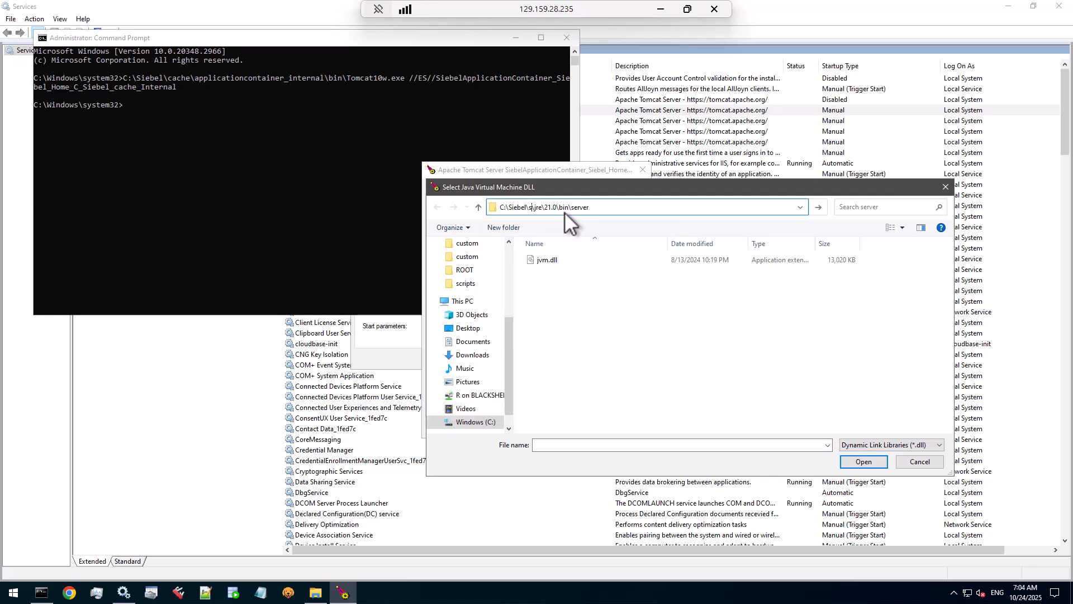
pyautogui.press('BackSpace')
pyautogui.press('BackSpace')
pyautogui.press('BackSpace')
pyautogui.press('BackSpace')
pyautogui.write('cache\\')
pyautogui.press('Return')
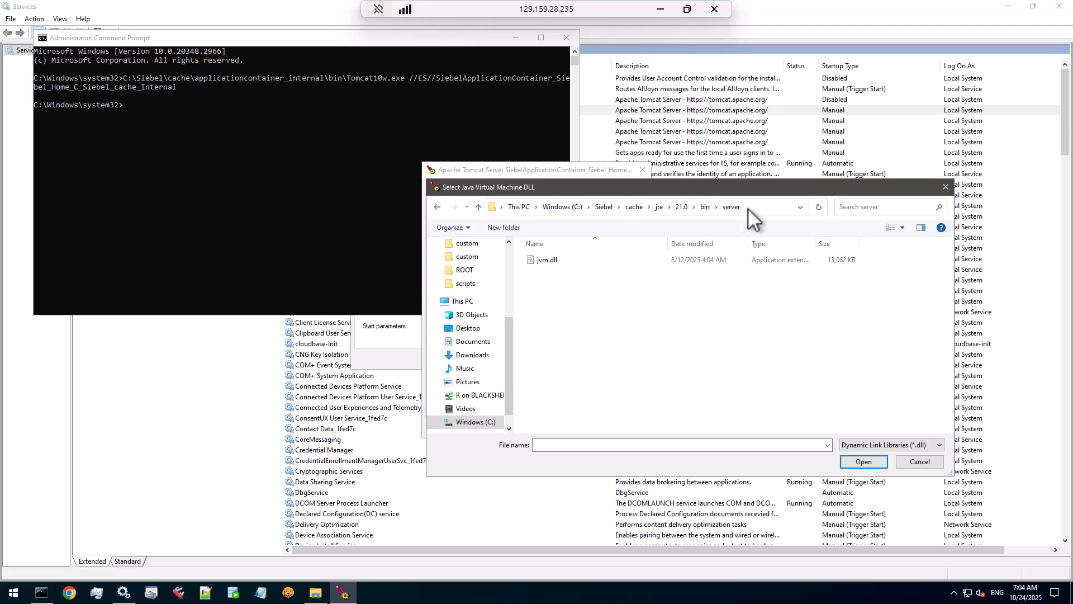
pyautogui.click(543, 260)
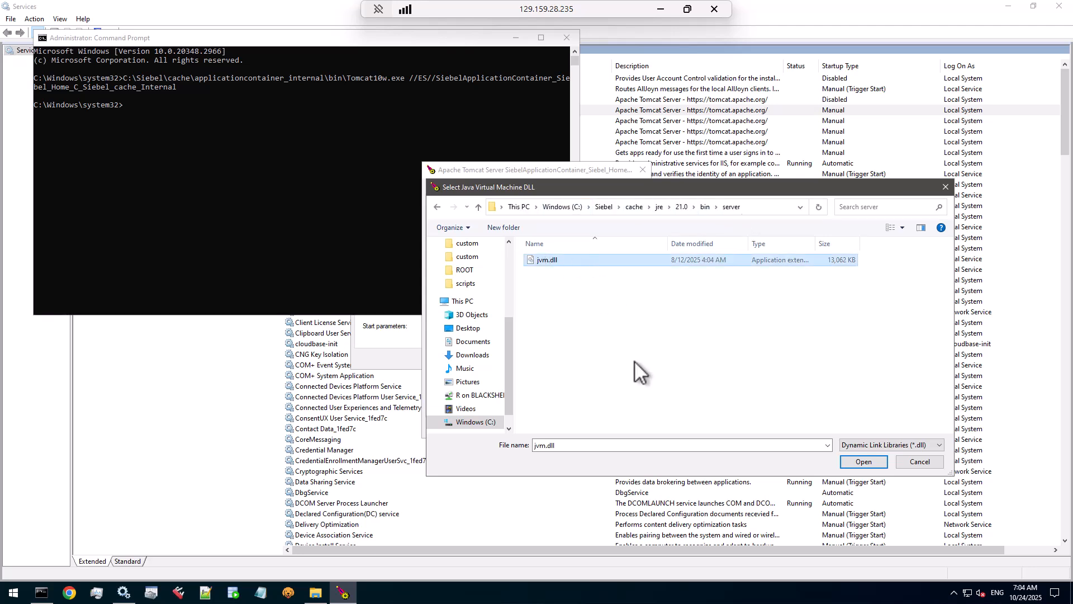
pyautogui.moveTo(713, 188); pyautogui.dragTo(519, 102)
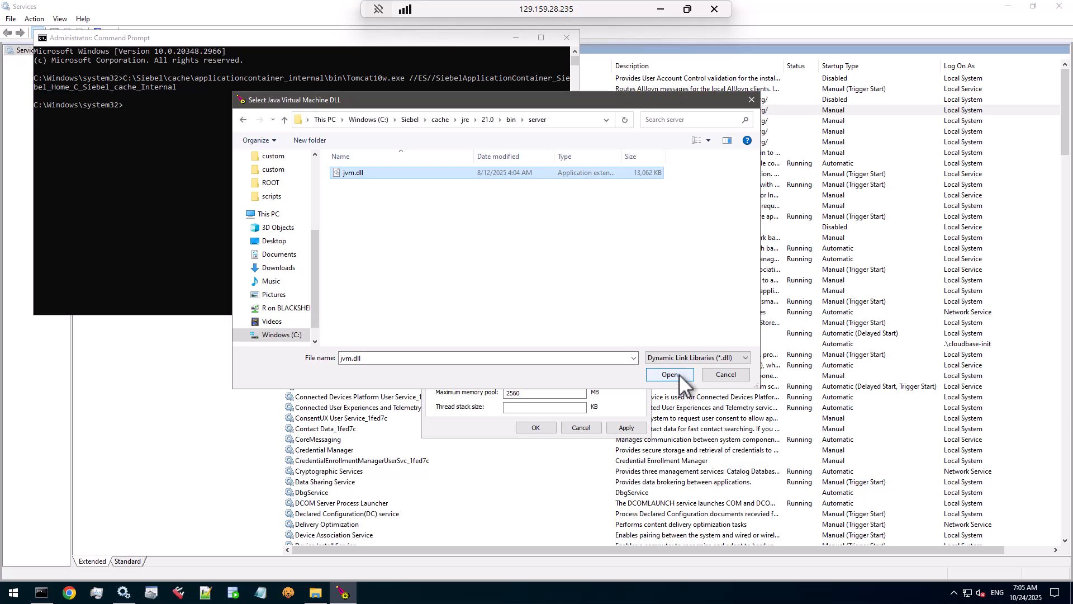
pyautogui.click(673, 374)
pyautogui.moveTo(565, 229); pyautogui.dragTo(444, 236)
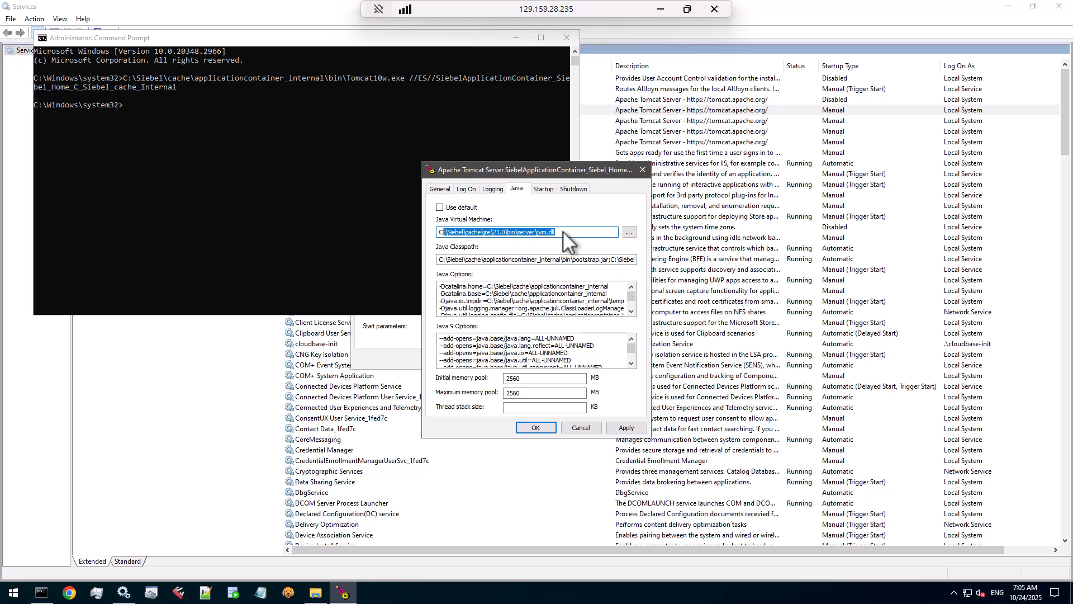
# Step: Apply and save the Tomcat settings, then close the cache_Internal service properties
pyautogui.click(626, 428)
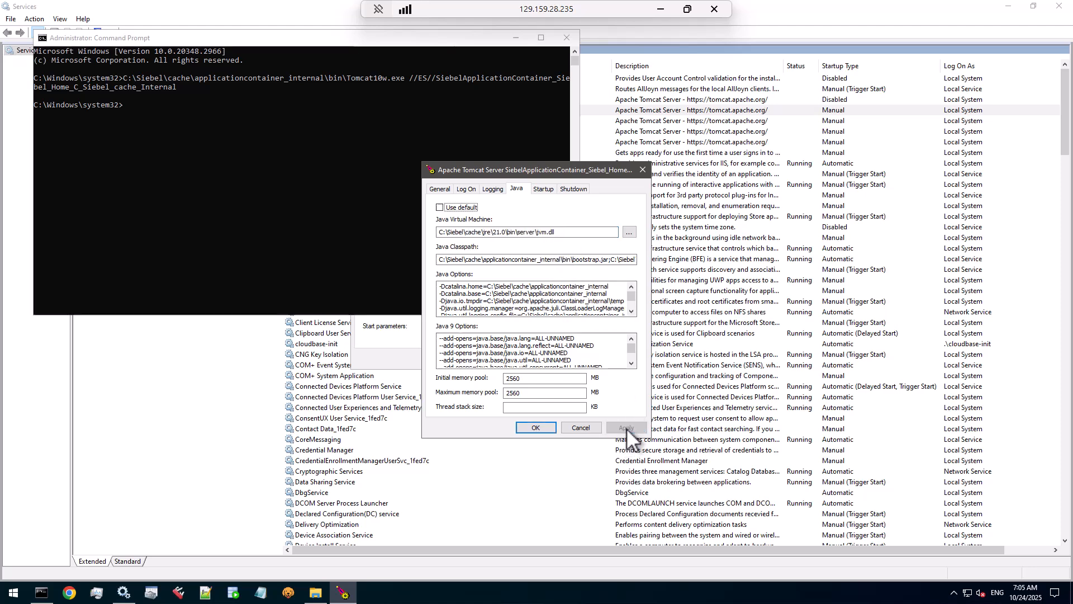
pyautogui.click(542, 426)
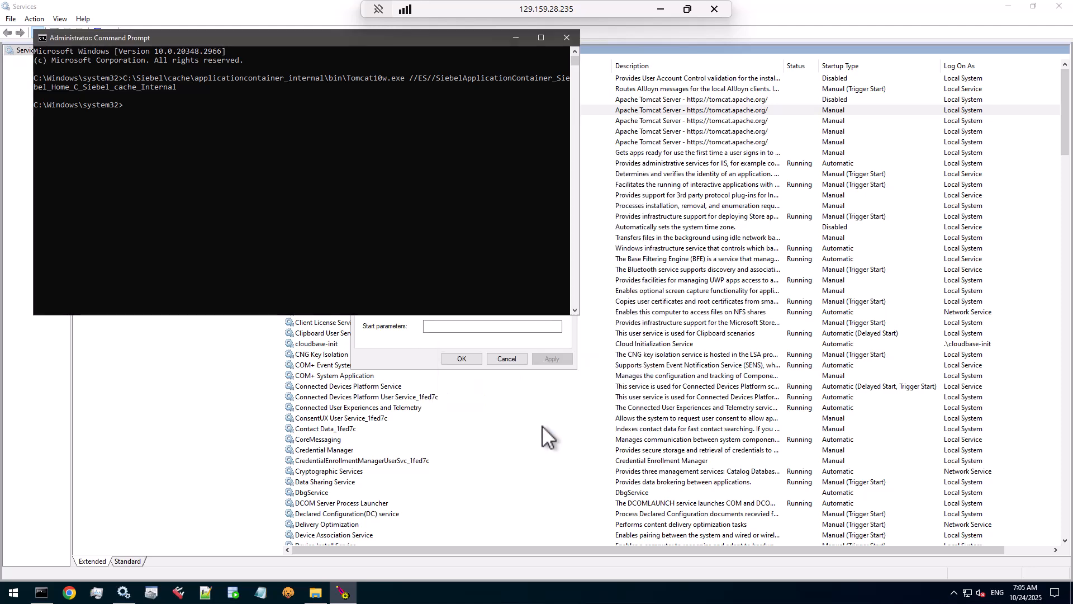
pyautogui.click(506, 351)
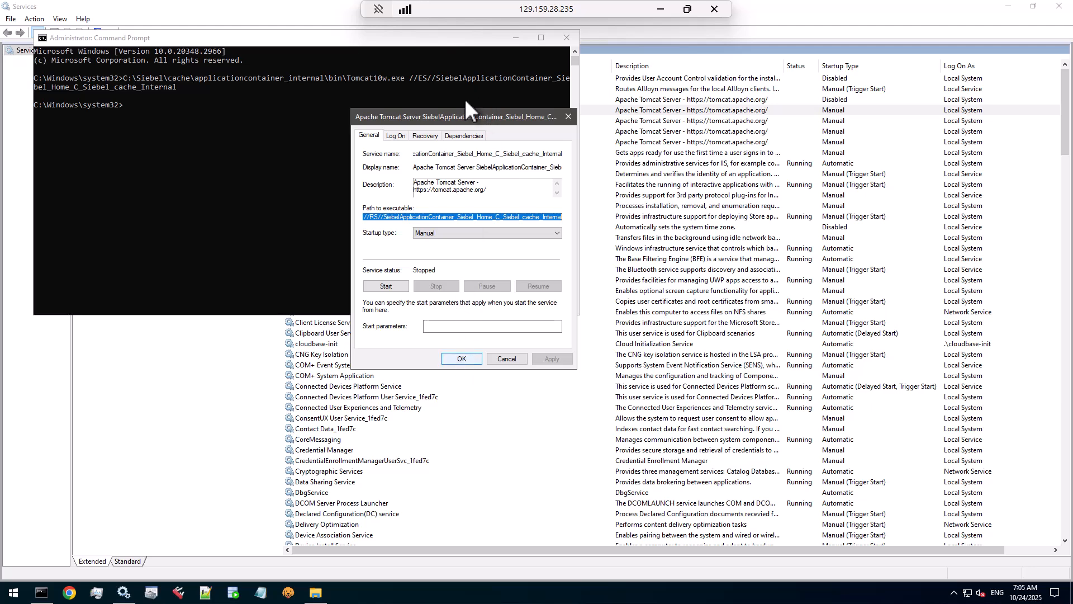
pyautogui.moveTo(483, 123); pyautogui.dragTo(561, 129)
pyautogui.click(558, 368)
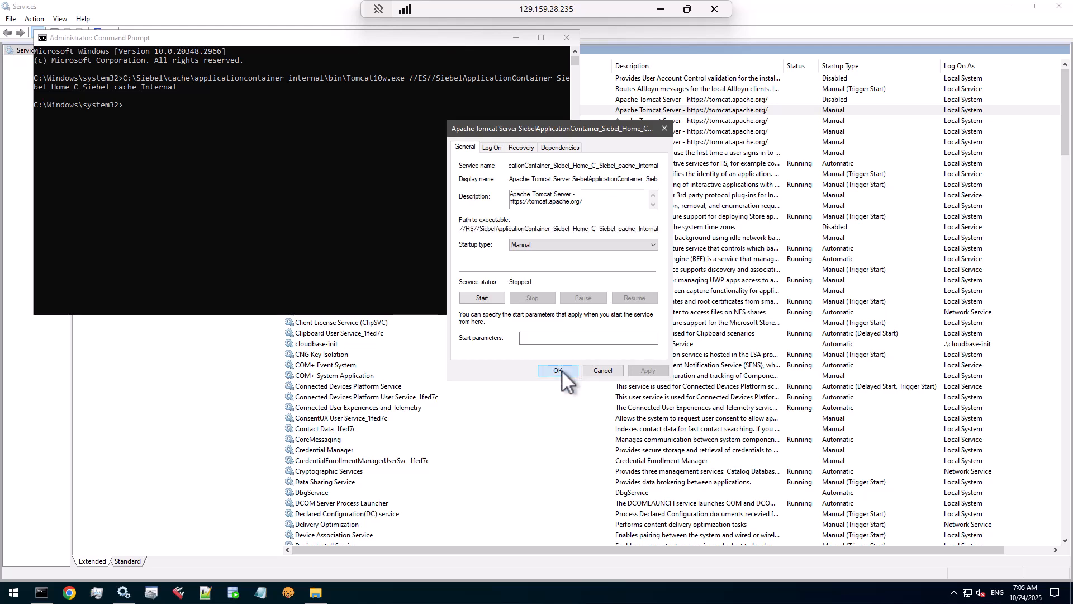
pyautogui.click(813, 22)
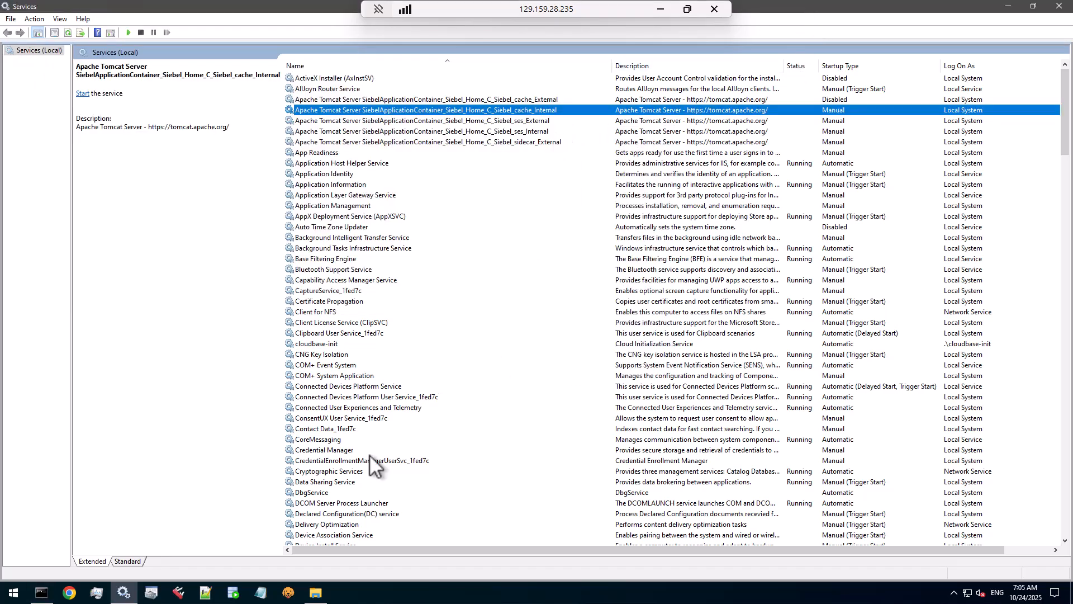
# Step: Run setup.bat as administrator and choose C:\Siebel\sidecar as the installation directory
pyautogui.click(316, 592)
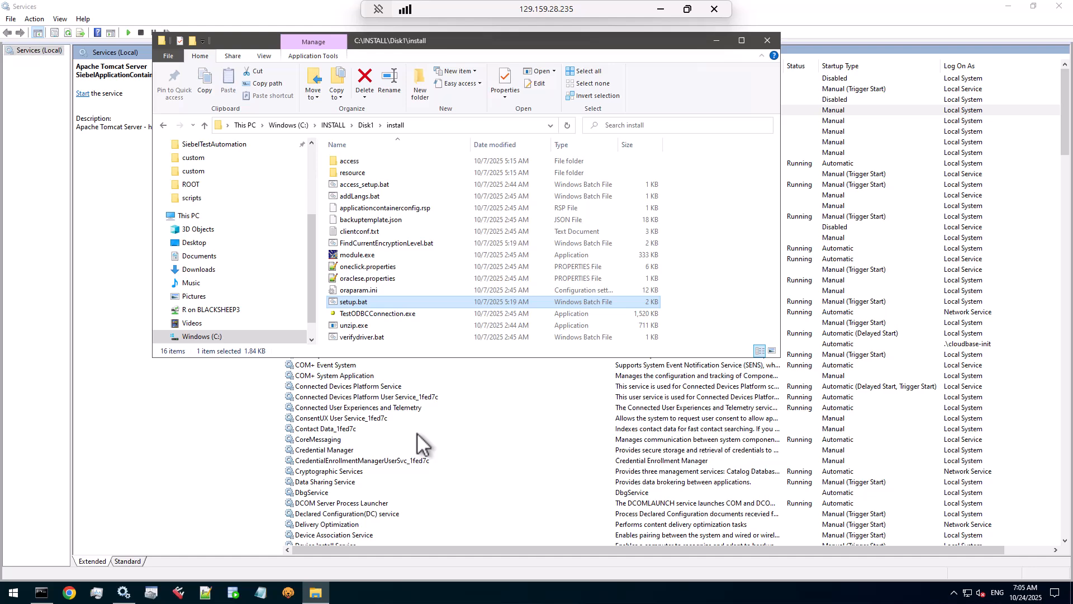
pyautogui.rightClick(353, 306)
pyautogui.click(390, 347)
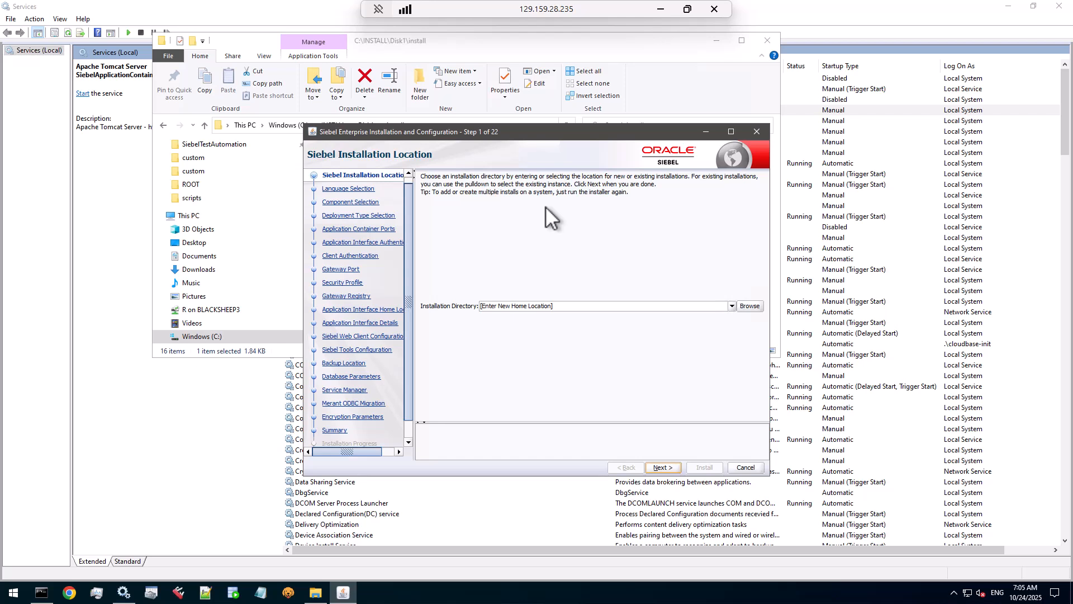
pyautogui.click(731, 306)
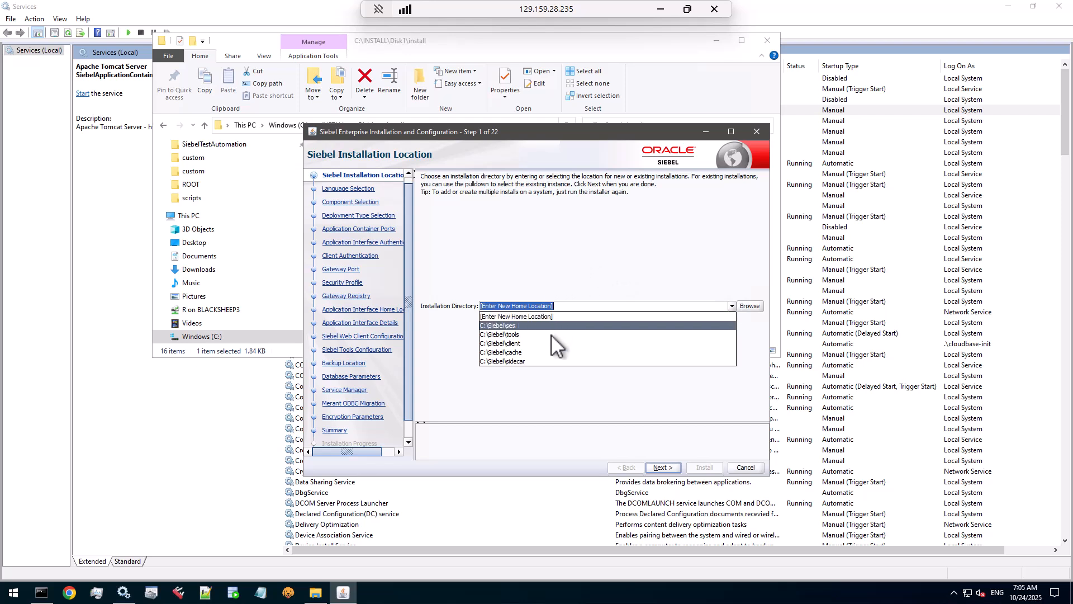
pyautogui.click(520, 361)
pyautogui.moveTo(615, 131); pyautogui.dragTo(596, 70)
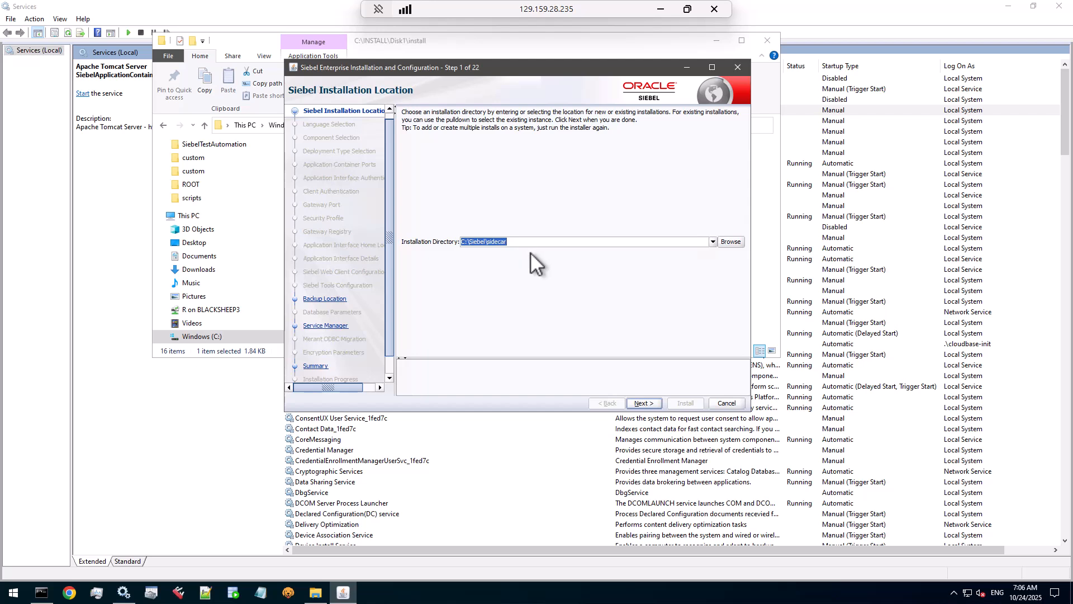
# Step: Continue past the backup and Service Manager steps, install the update, and exit the installer
pyautogui.click(642, 403)
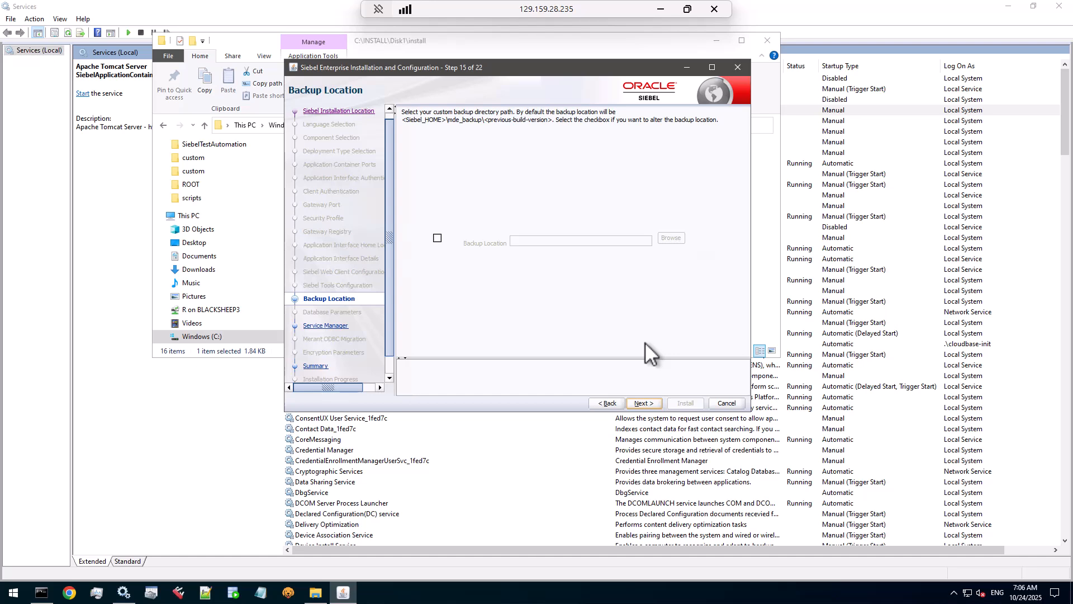
pyautogui.click(647, 405)
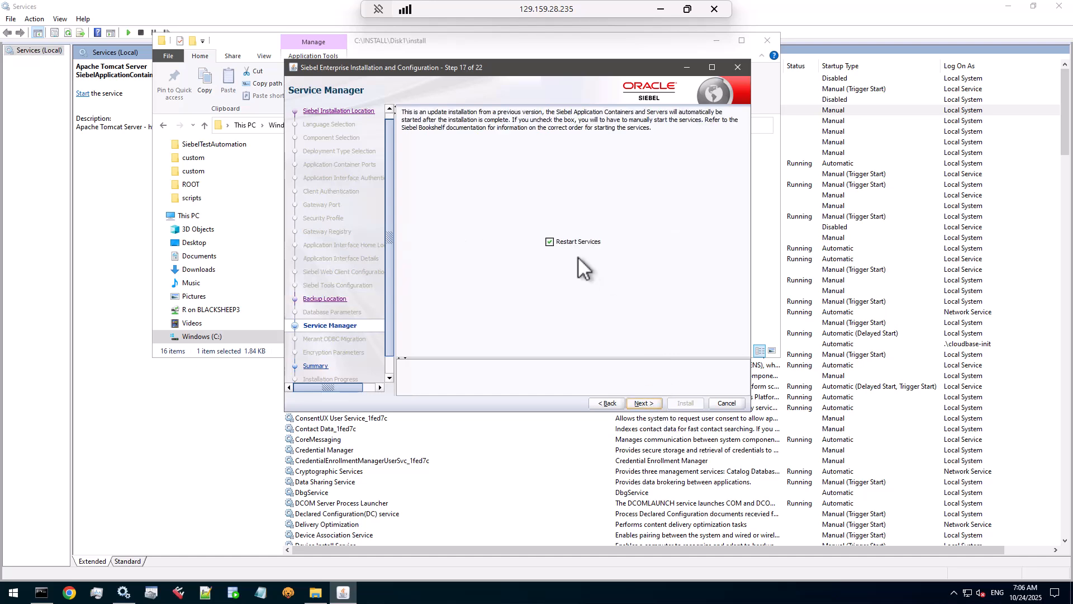
pyautogui.click(650, 402)
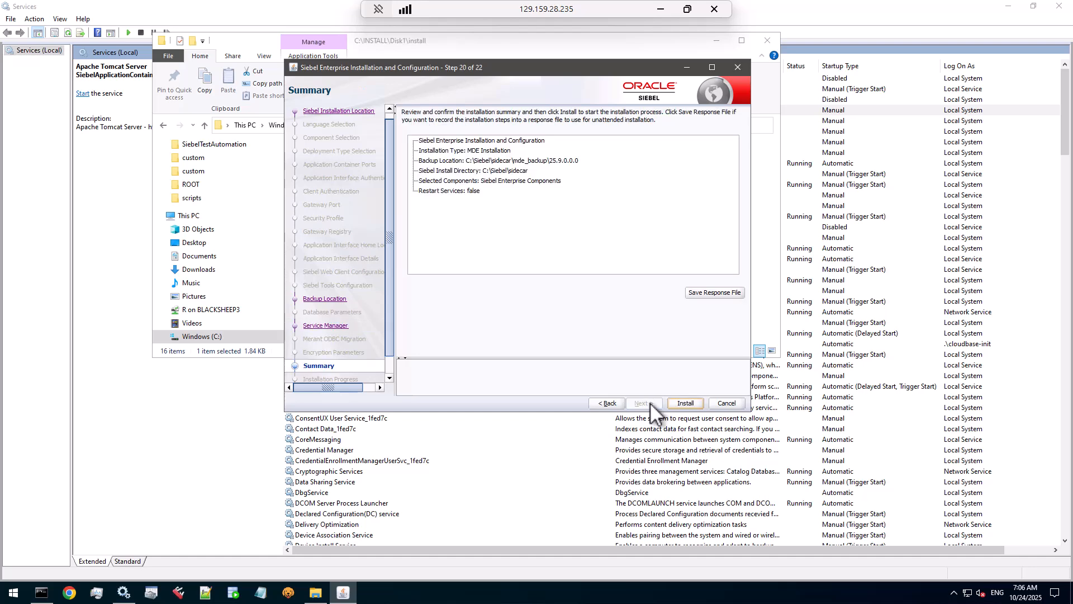
pyautogui.click(692, 404)
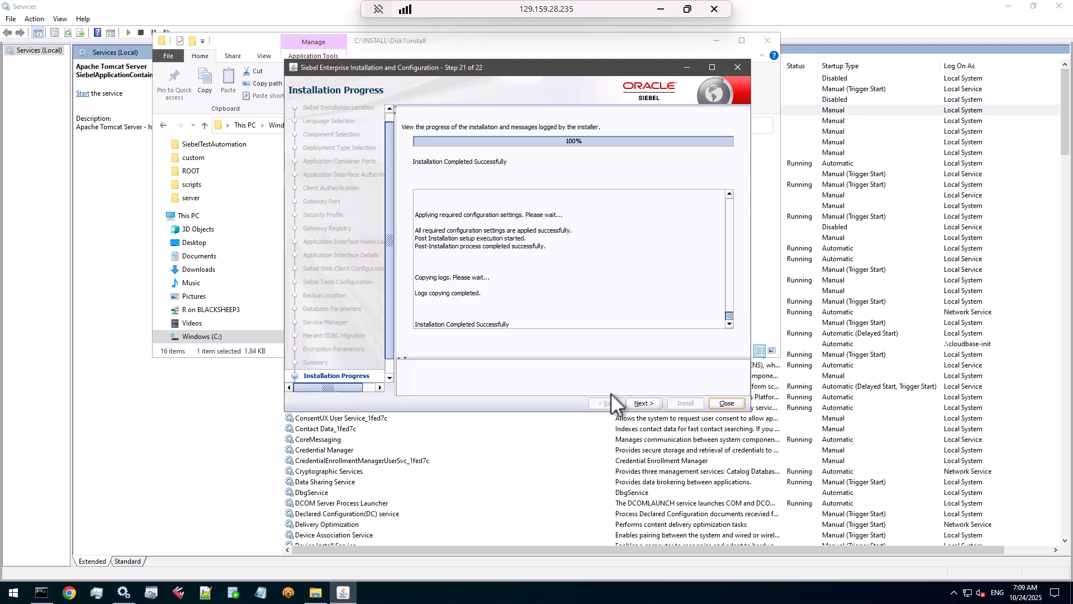
pyautogui.click(642, 403)
pyautogui.click(726, 404)
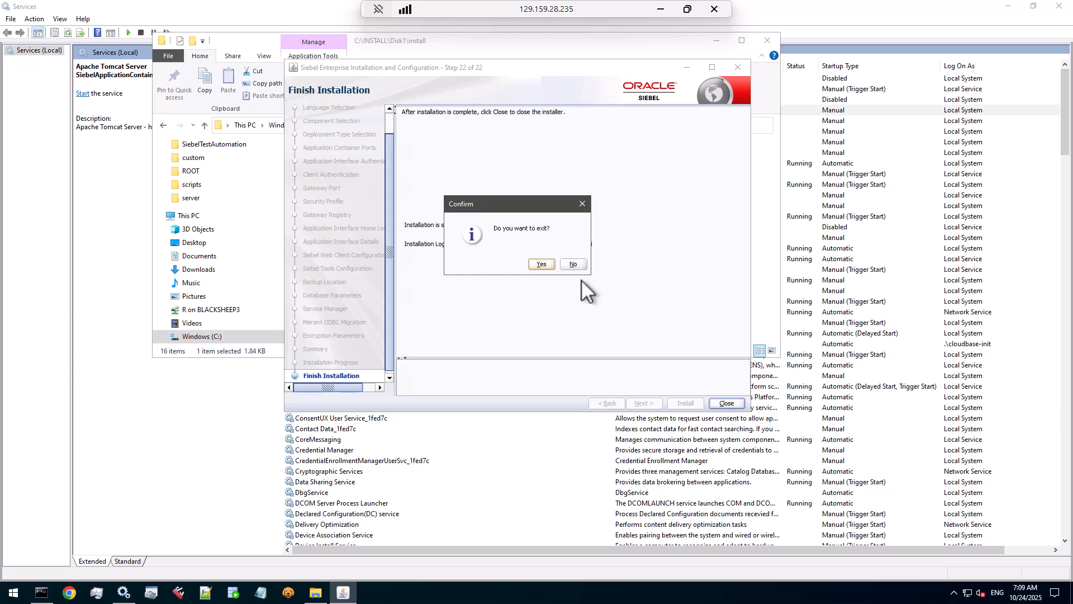
pyautogui.click(539, 264)
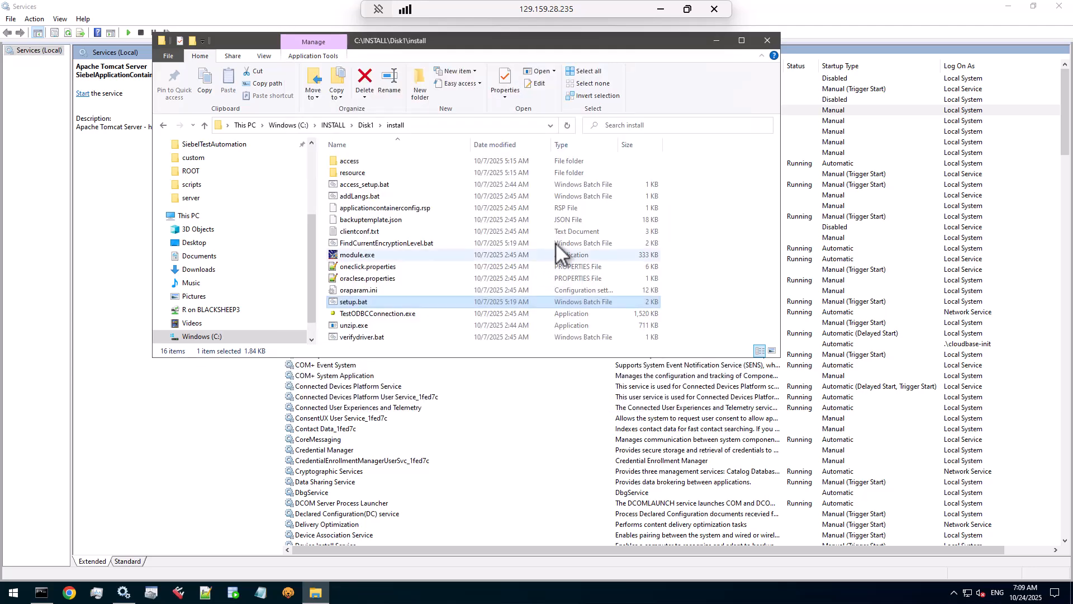
pyautogui.click(822, 25)
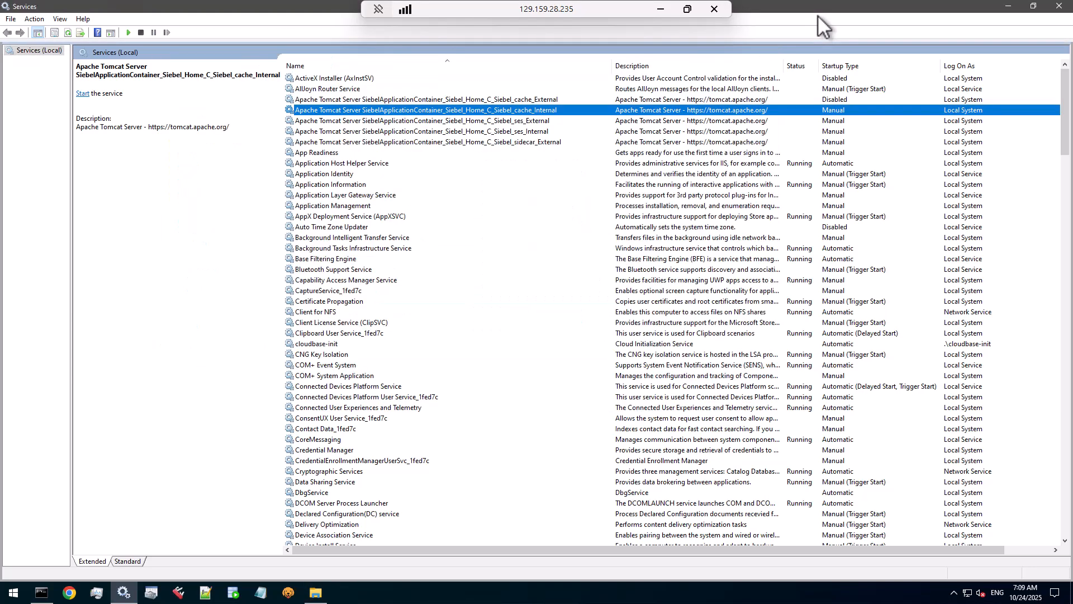
# Step: Refresh Services and set the Tomcat sidecar_External service's startup type to Manual
pyautogui.click(68, 32)
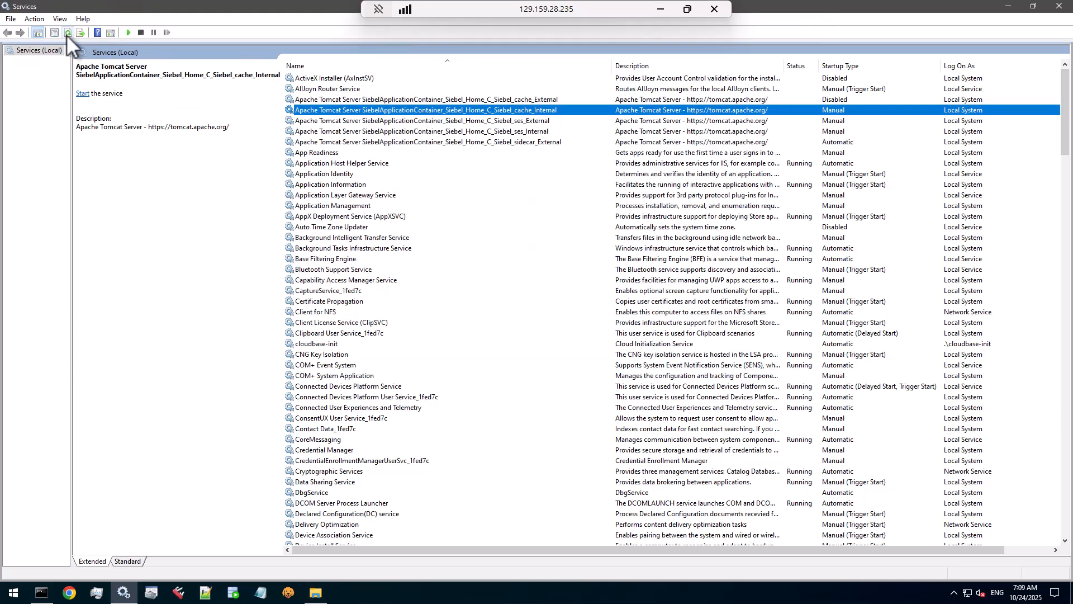
pyautogui.click(758, 142)
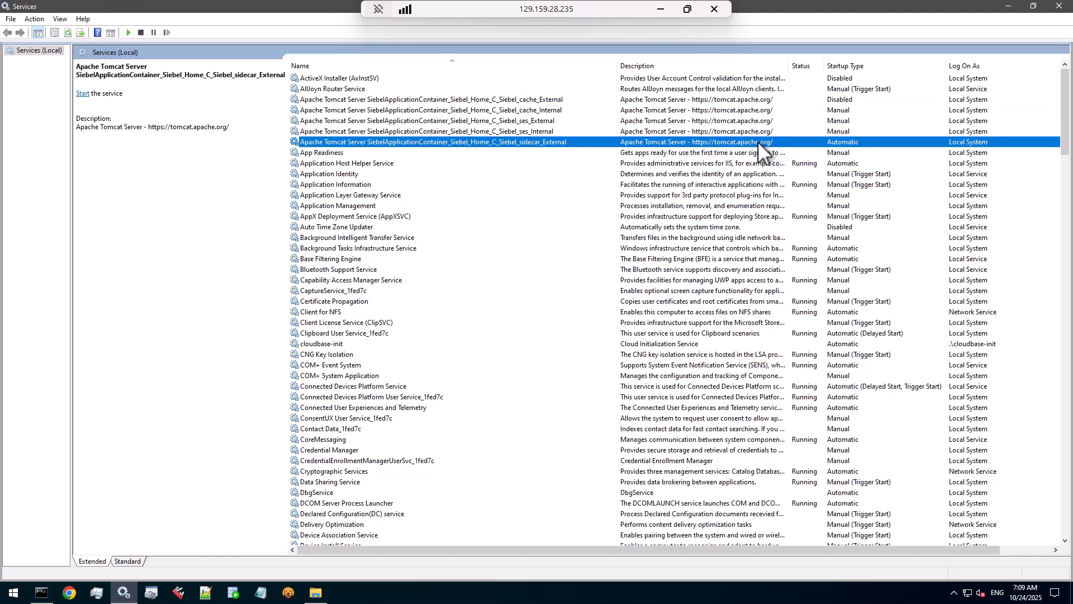
pyautogui.doubleClick(498, 143)
pyautogui.click(547, 244)
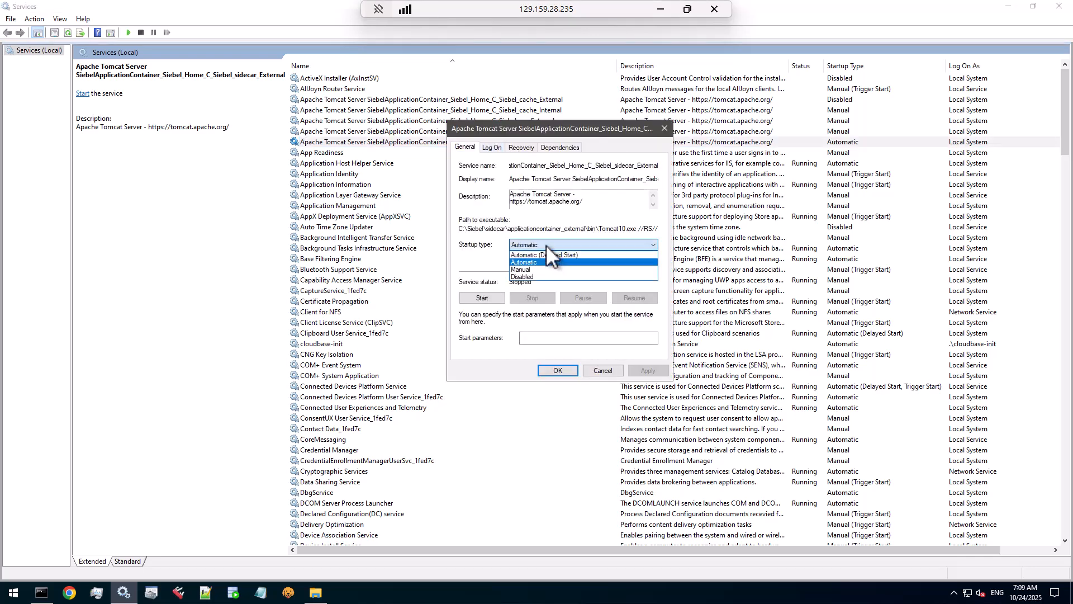
pyautogui.click(543, 269)
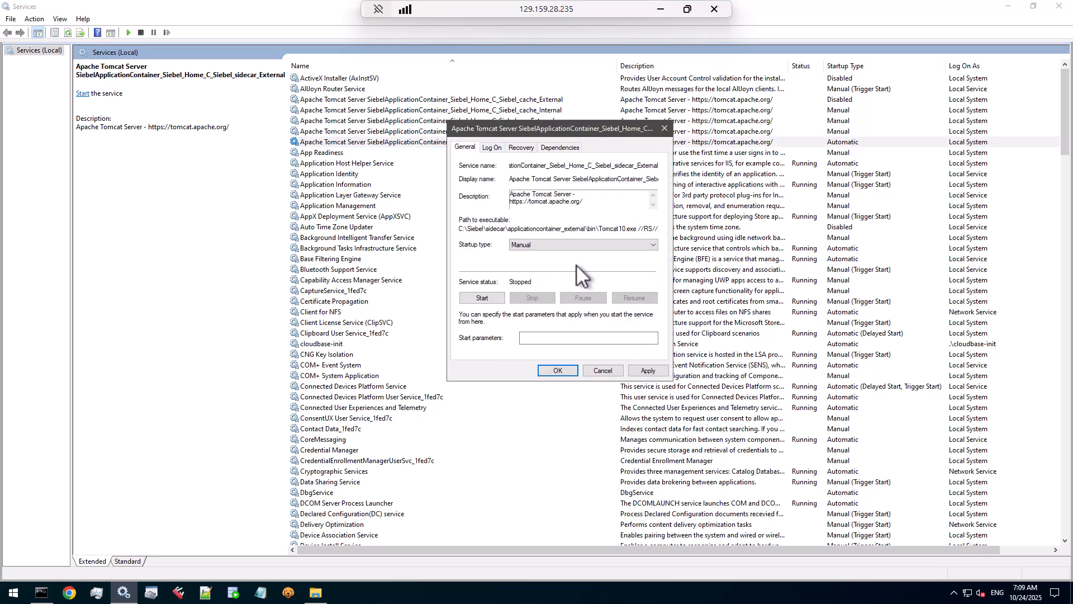
pyautogui.click(649, 371)
# Step: Copy the sidecar_External service's path to executable
pyautogui.moveTo(461, 228); pyautogui.dragTo(647, 230)
pyautogui.rightClick(661, 230)
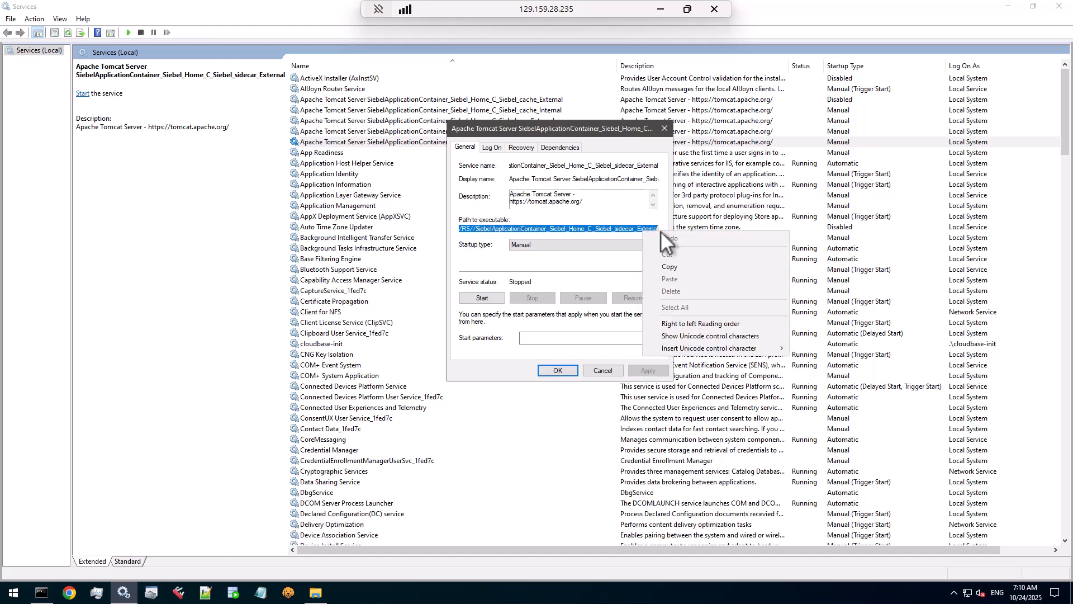
pyautogui.click(666, 266)
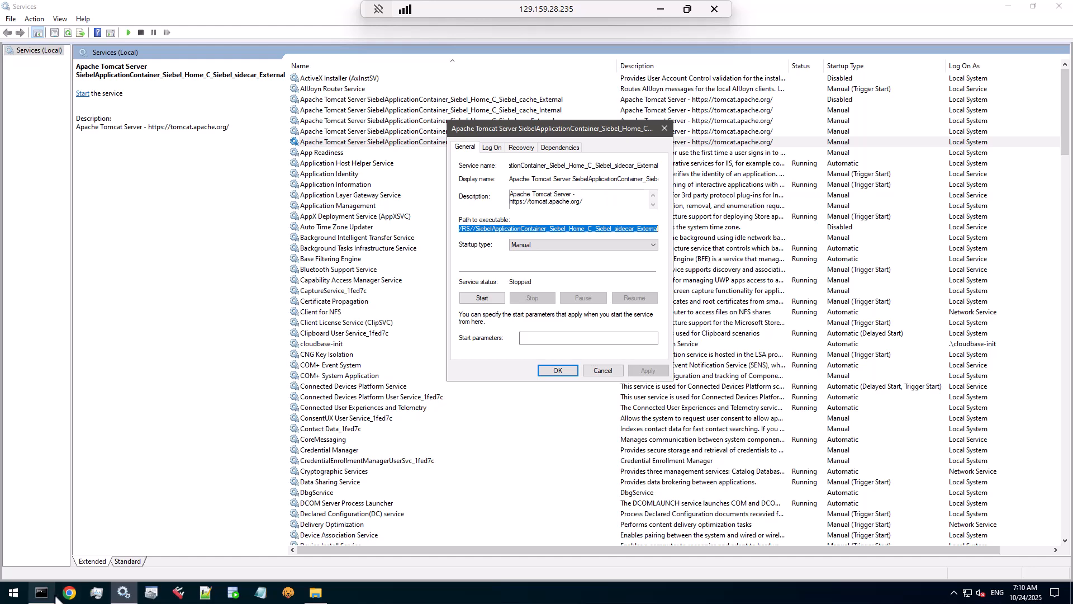
# Step: Run Tomcat10w.exe //ES// for the sidecar_External service from the Command Prompt
pyautogui.moveTo(54, 595)
pyautogui.click(51, 555)
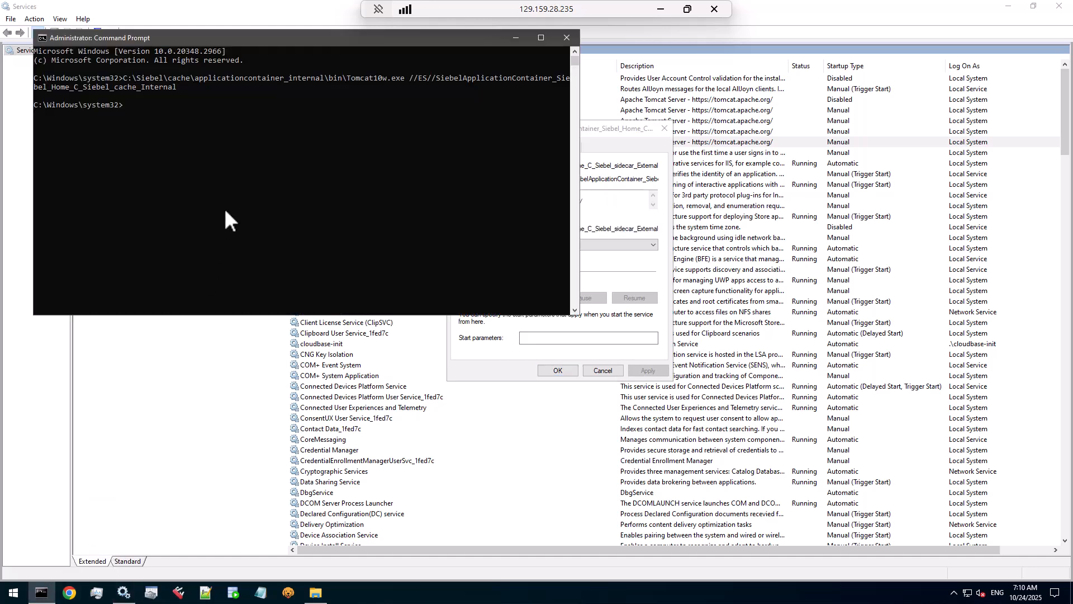
pyautogui.hotkey('ctrl', 'v')
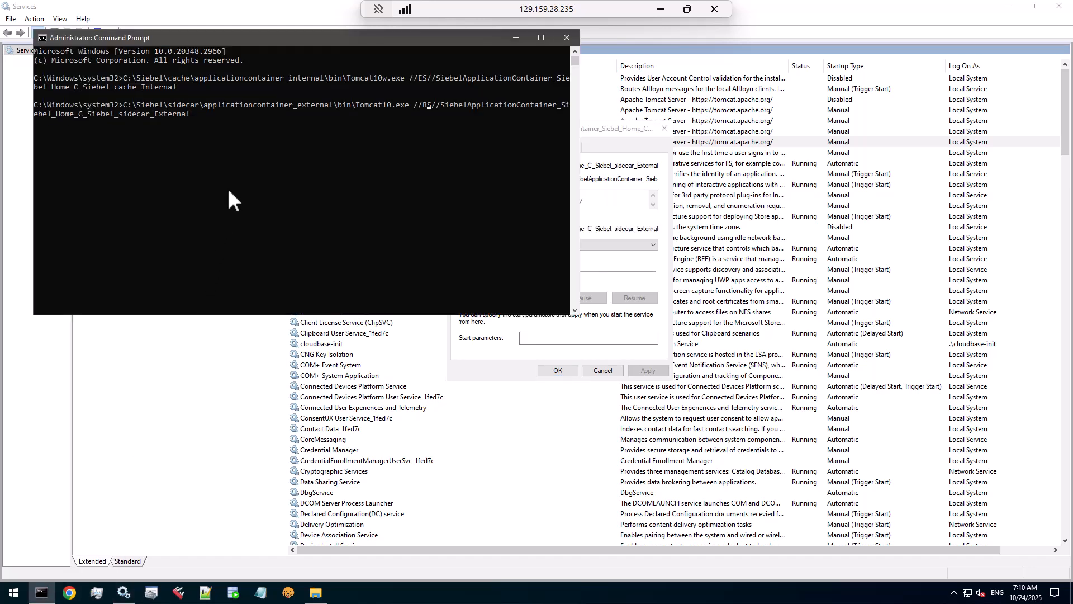
pyautogui.press('BackSpace')
pyautogui.write('Ew')
pyautogui.press('Return')
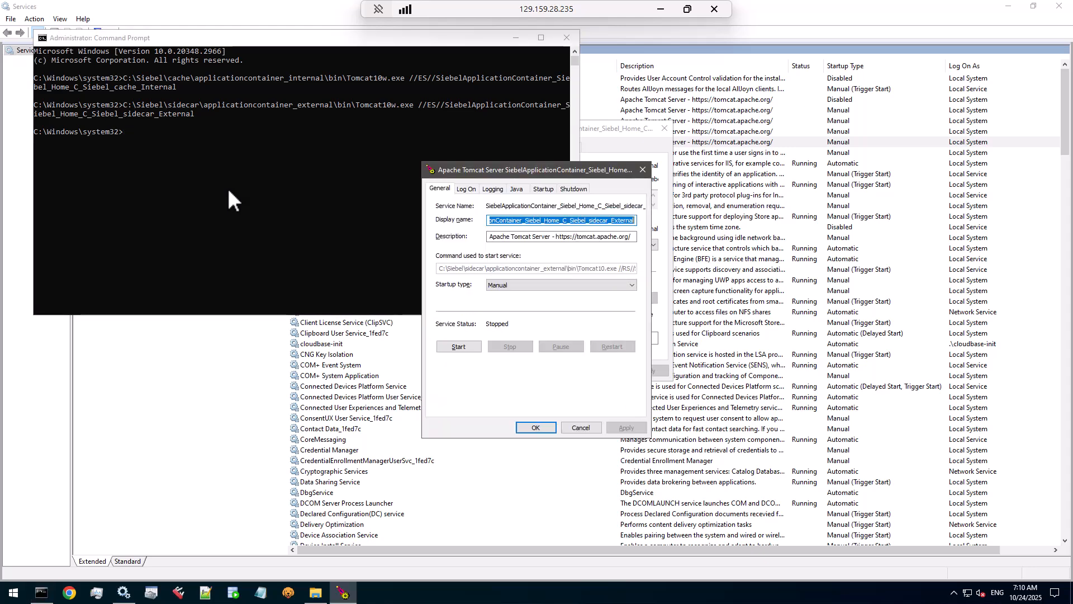
# Step: Set both the initial and maximum memory pools to 2560 MB on the Java tab
pyautogui.click(517, 188)
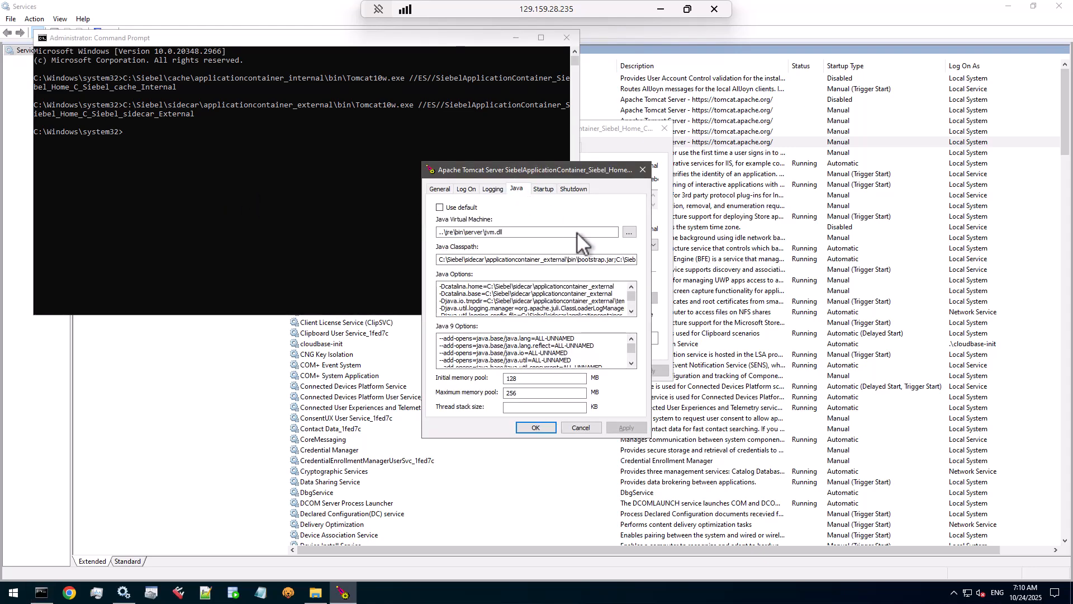
pyautogui.click(525, 392)
pyautogui.write('0')
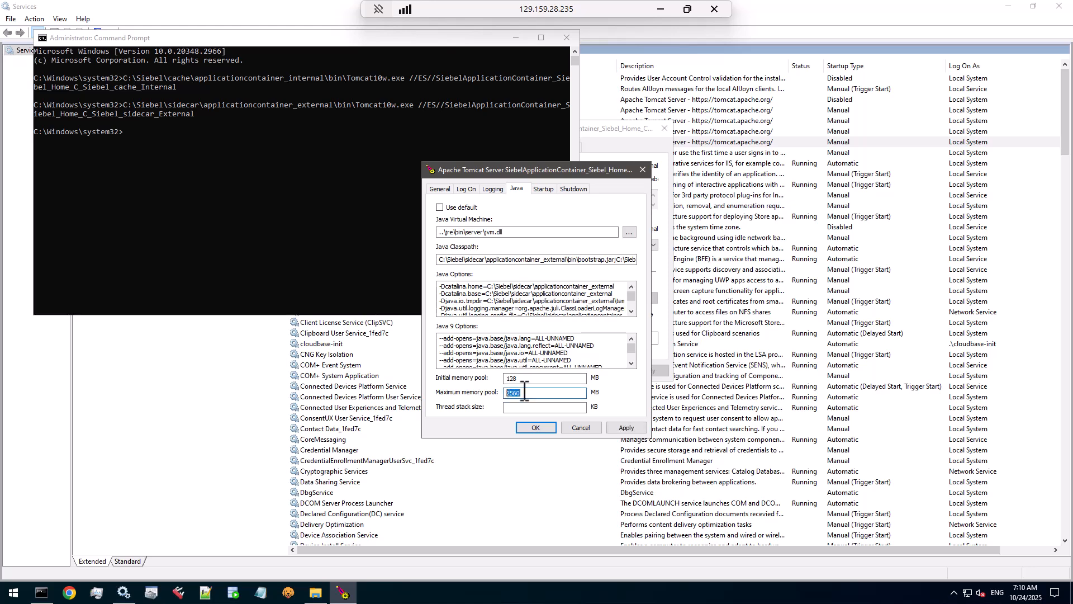
pyautogui.doubleClick(539, 394)
pyautogui.hotkey('ctrl', 'c')
pyautogui.doubleClick(537, 379)
pyautogui.hotkey('ctrl', 'v')
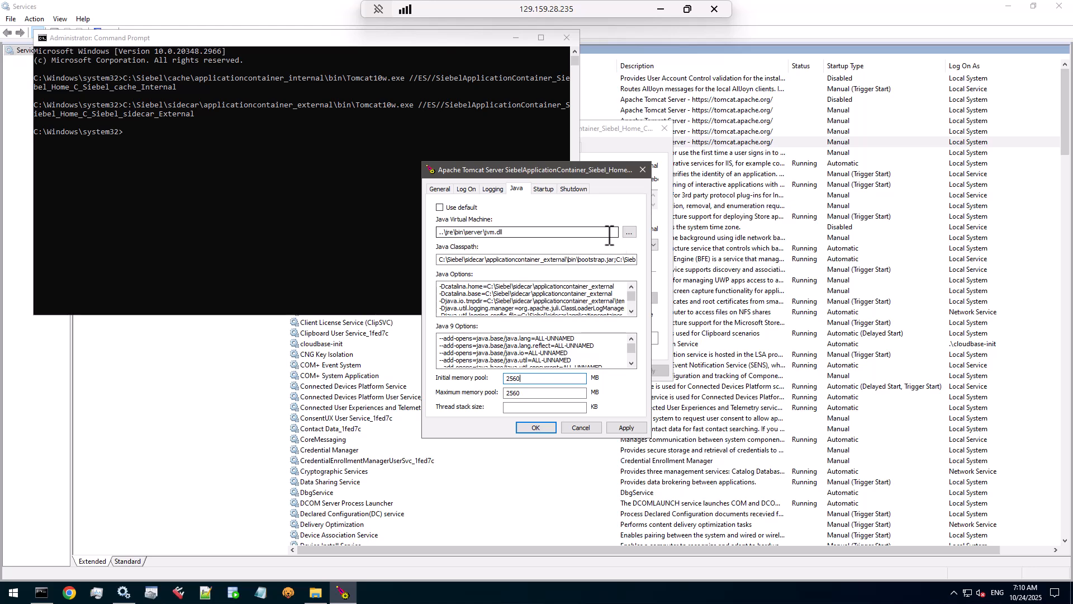
# Step: Select C:\Siebel\sidecar\jre\21.0\bin\server\jvm.dll as the Java Virtual Machine
pyautogui.click(626, 231)
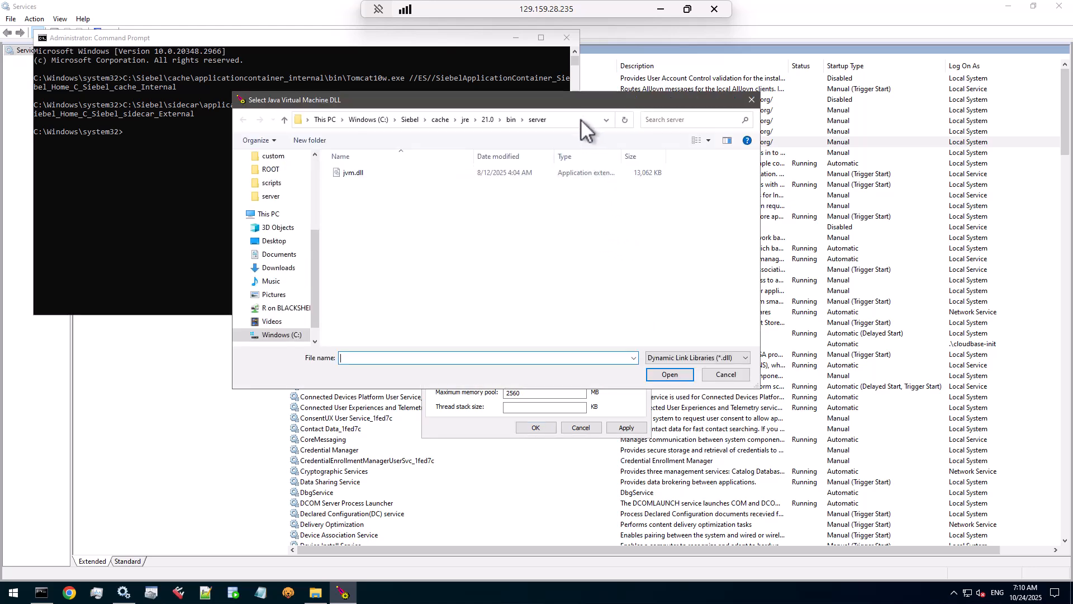
pyautogui.click(377, 123)
pyautogui.click(352, 119)
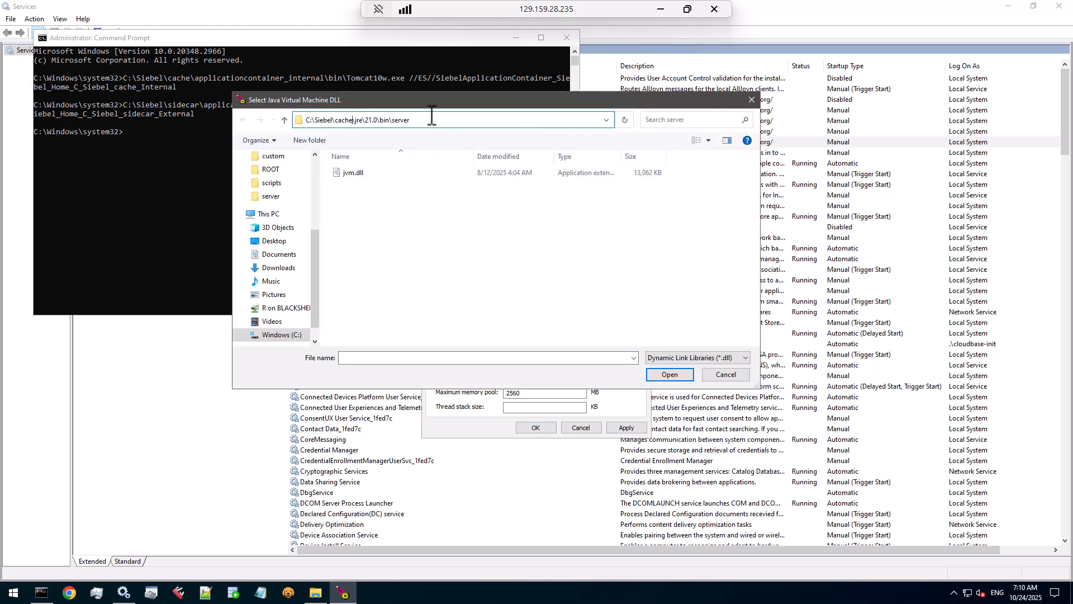
pyautogui.press('BackSpace')
pyautogui.press('BackSpace')
pyautogui.press('BackSpace')
pyautogui.press('BackSpace')
pyautogui.press('BackSpace')
pyautogui.press('BackSpace')
pyautogui.write('sidecar')
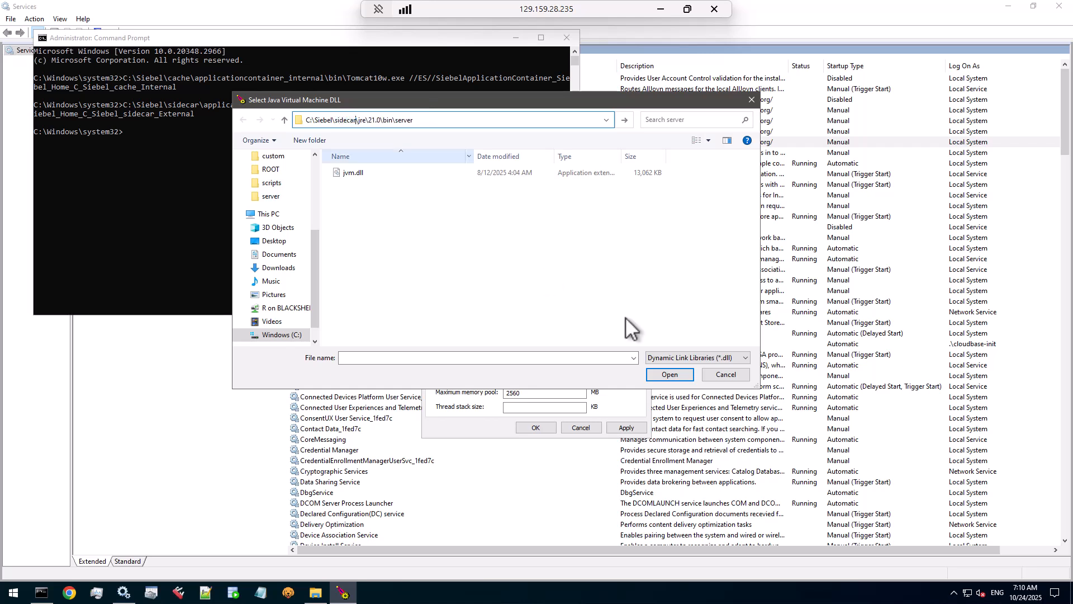
pyautogui.write('\\')
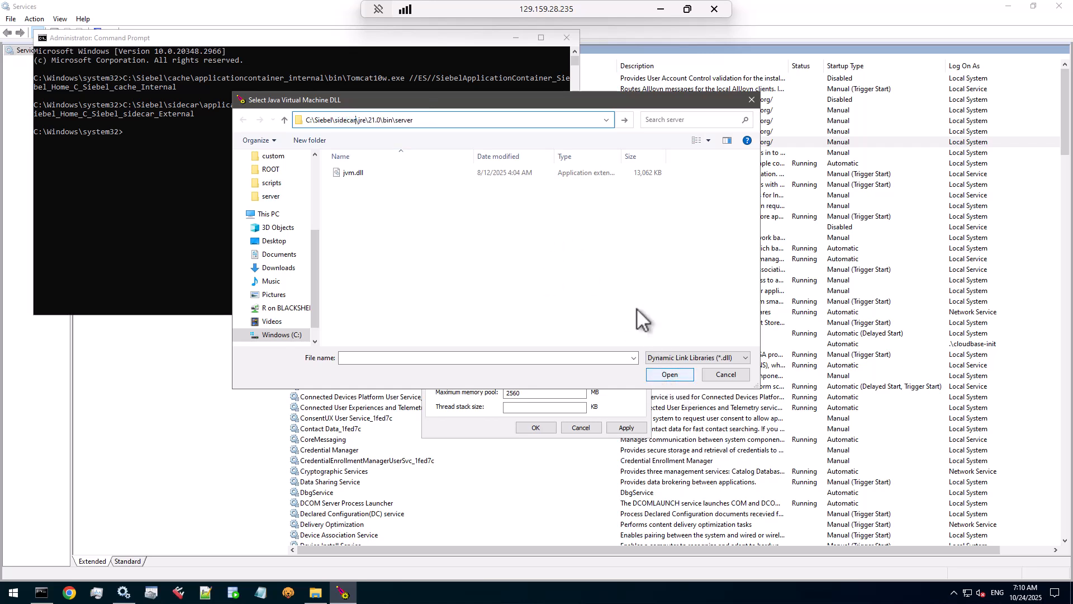
pyautogui.click(556, 119)
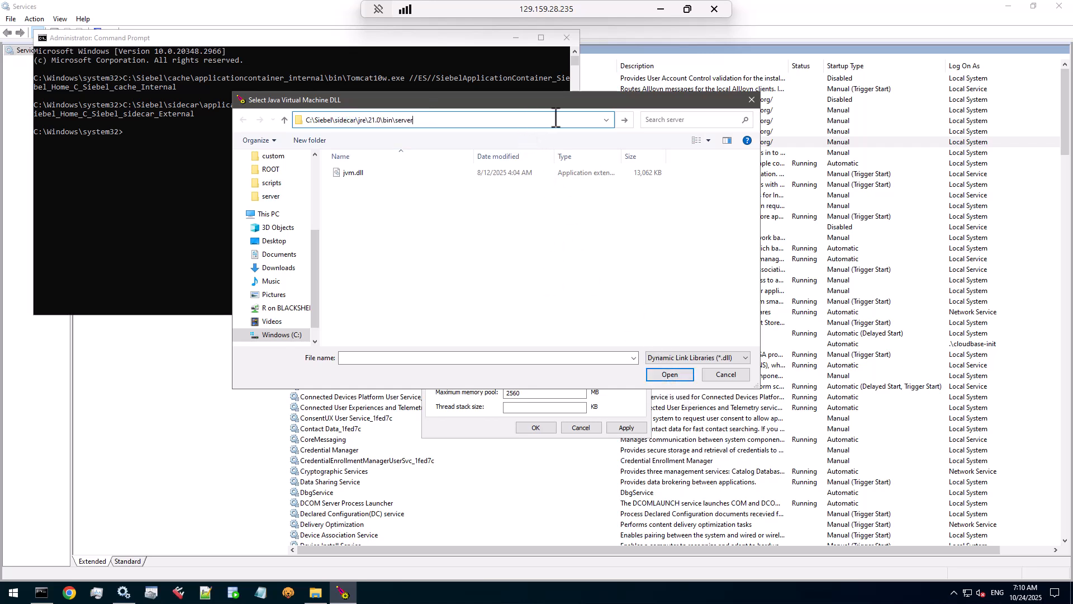
pyautogui.click(666, 375)
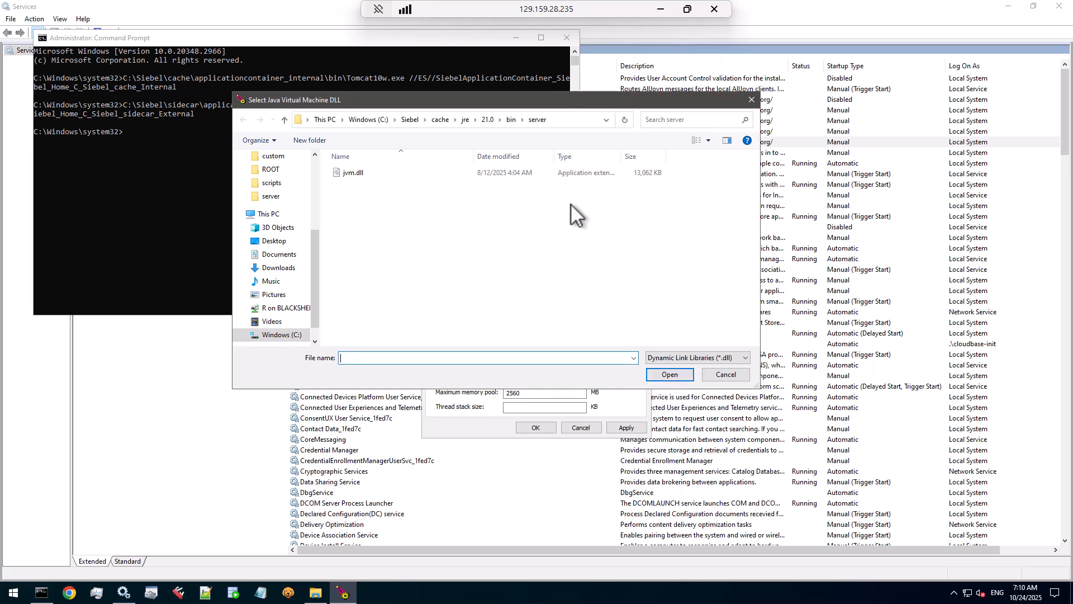
pyautogui.click(355, 119)
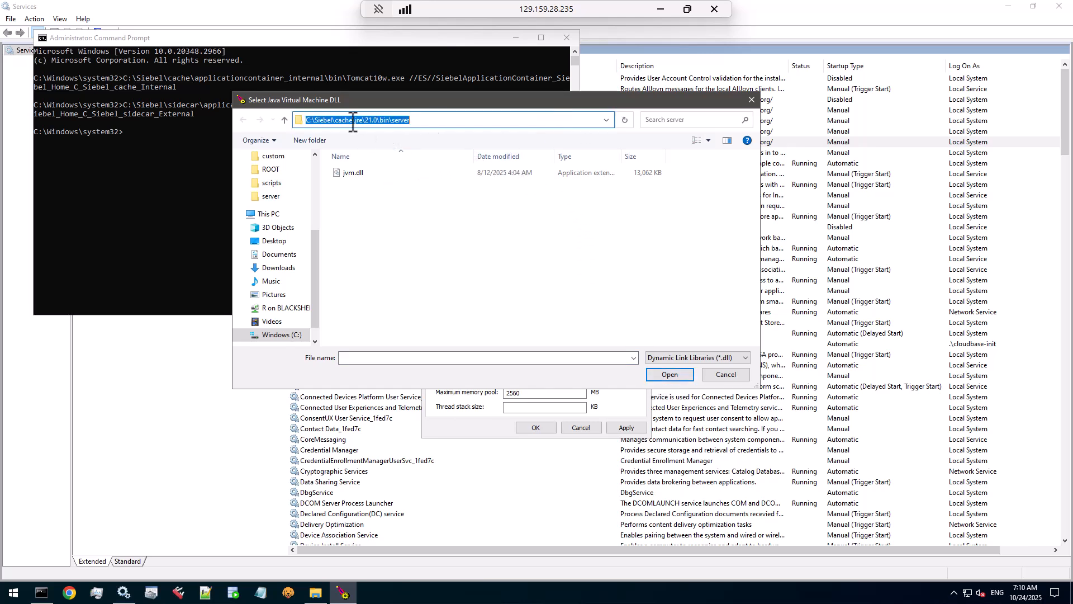
pyautogui.click(355, 120)
pyautogui.press('BackSpace')
pyautogui.press('BackSpace')
pyautogui.press('BackSpace')
pyautogui.press('BackSpace')
pyautogui.press('BackSpace')
pyautogui.write('sidecar')
pyautogui.press('Return')
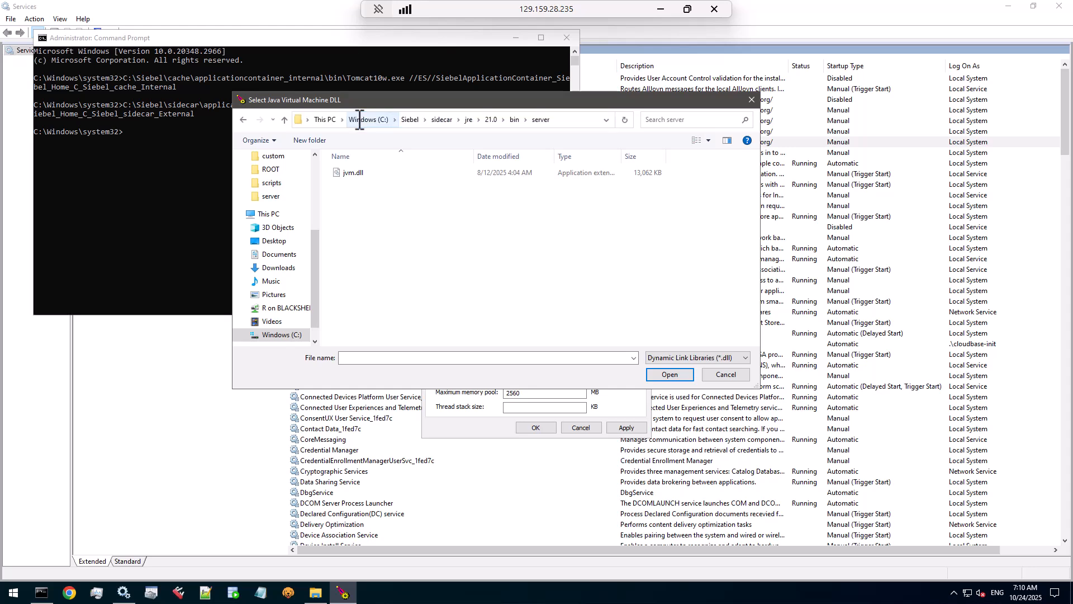
pyautogui.doubleClick(350, 172)
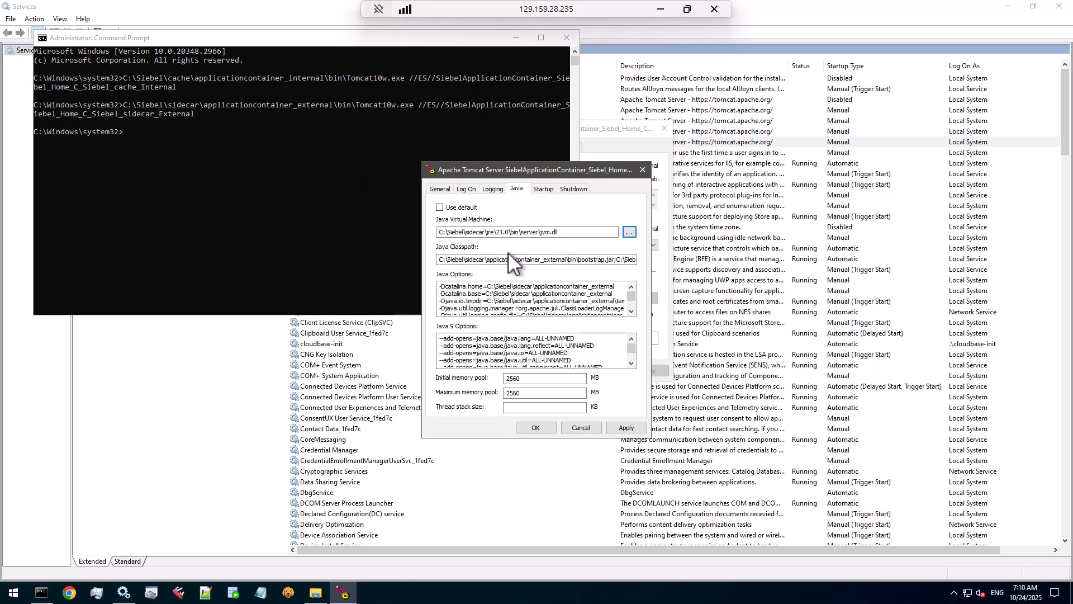
# Step: Apply and save the new Java settings, closing the Tomcat properties dialogs
pyautogui.doubleClick(578, 232)
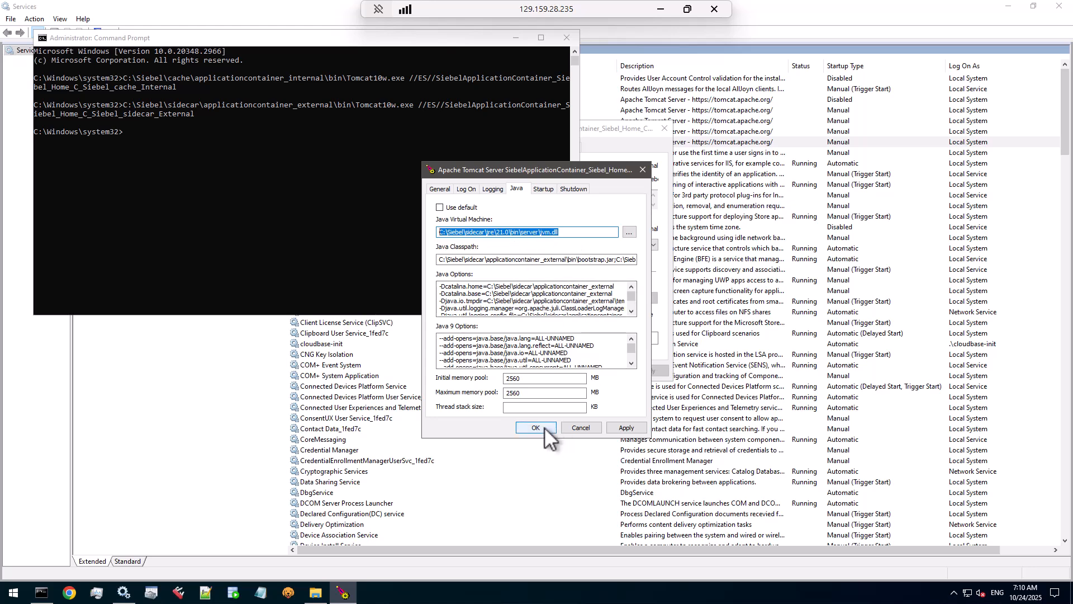
pyautogui.click(625, 428)
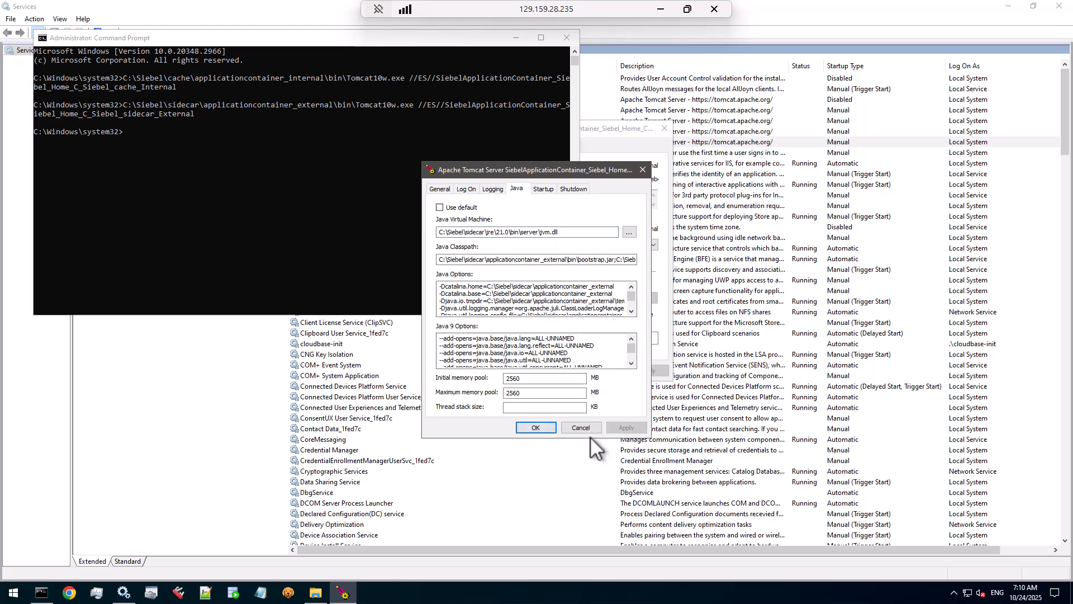
pyautogui.click(540, 427)
pyautogui.click(554, 367)
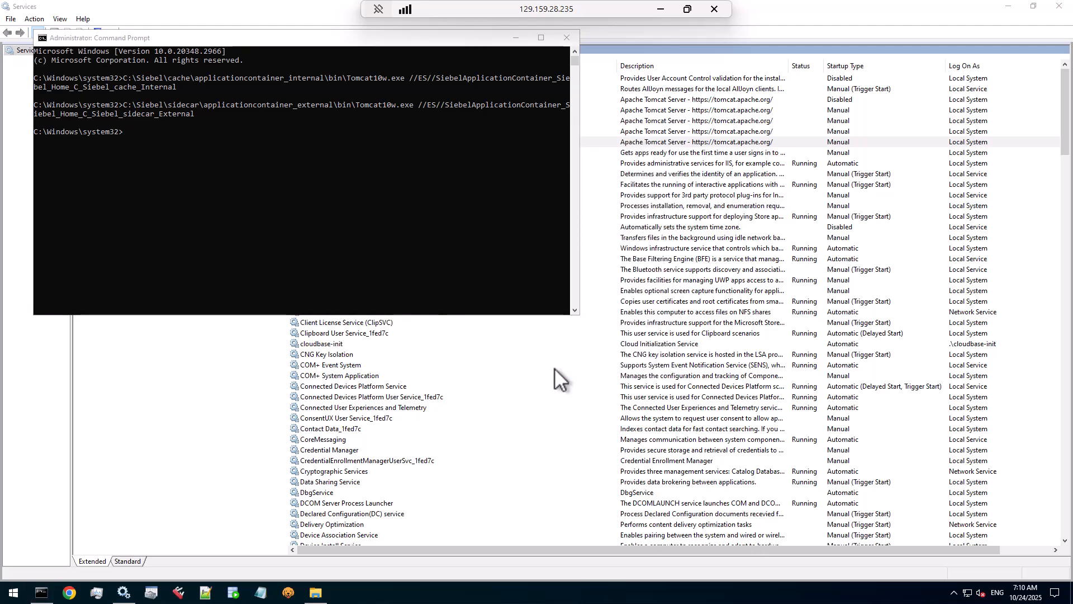
# Step: Run setup.bat from C:\INSTALL\Disk1\install as administrator and minimise the other windows to reveal the installer
pyautogui.click(315, 592)
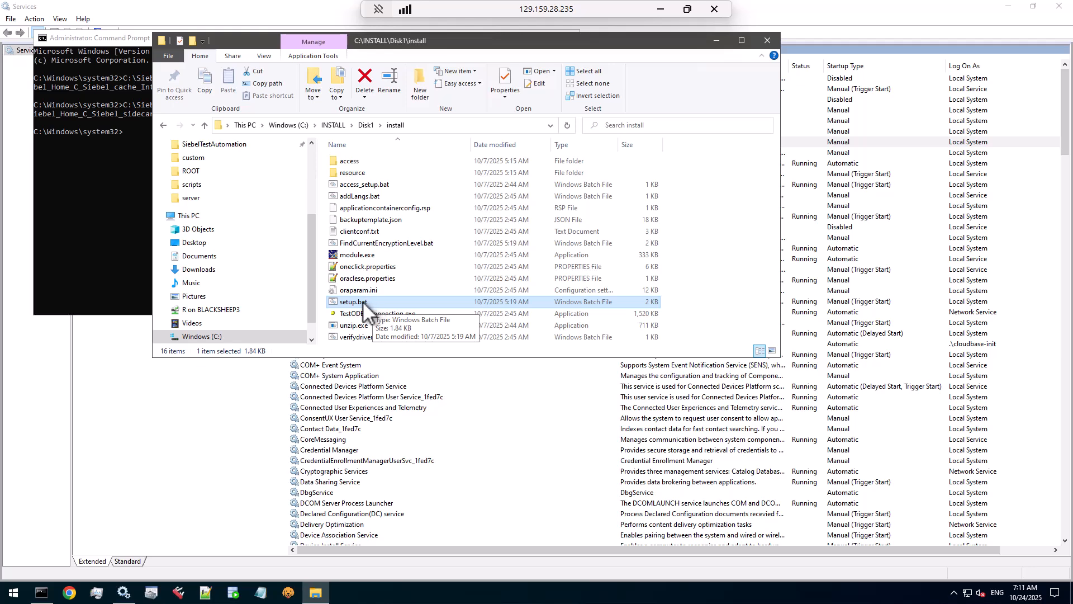
pyautogui.rightClick(363, 302)
pyautogui.click(394, 345)
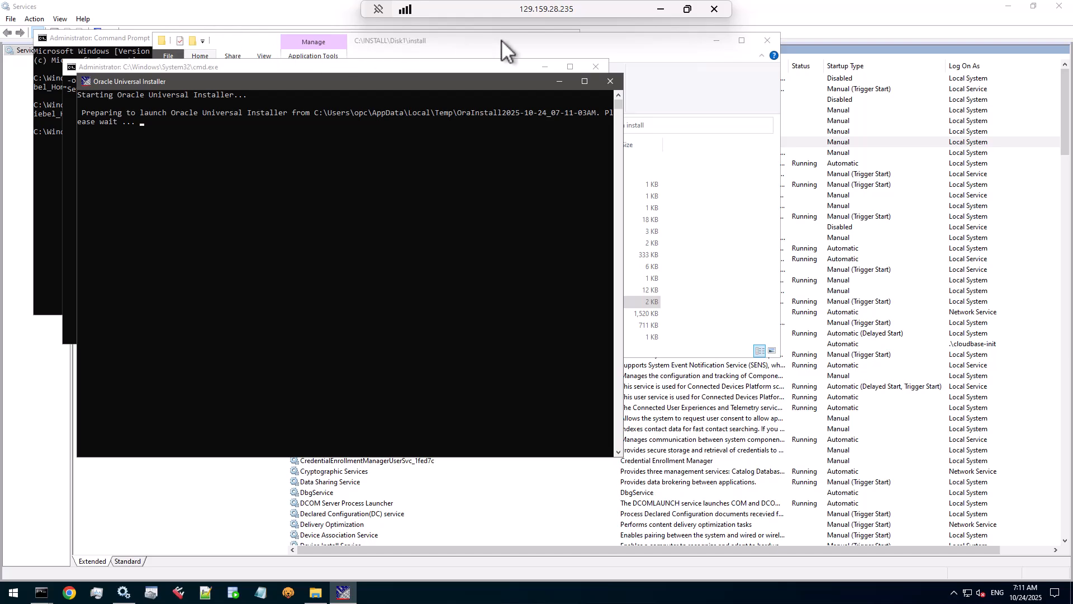
pyautogui.click(716, 41)
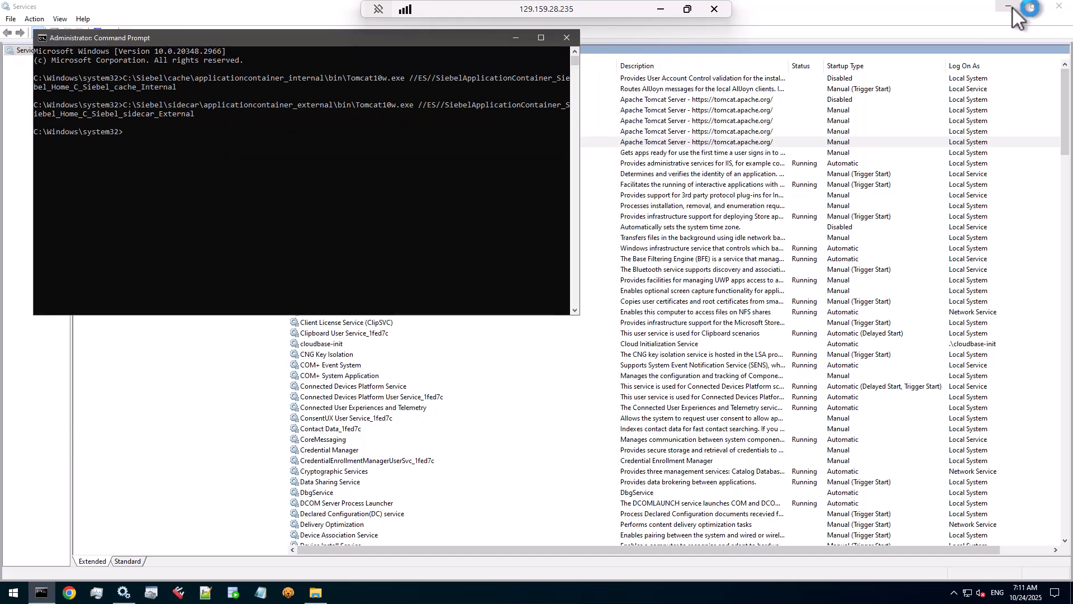
pyautogui.click(1009, 7)
pyautogui.click(513, 41)
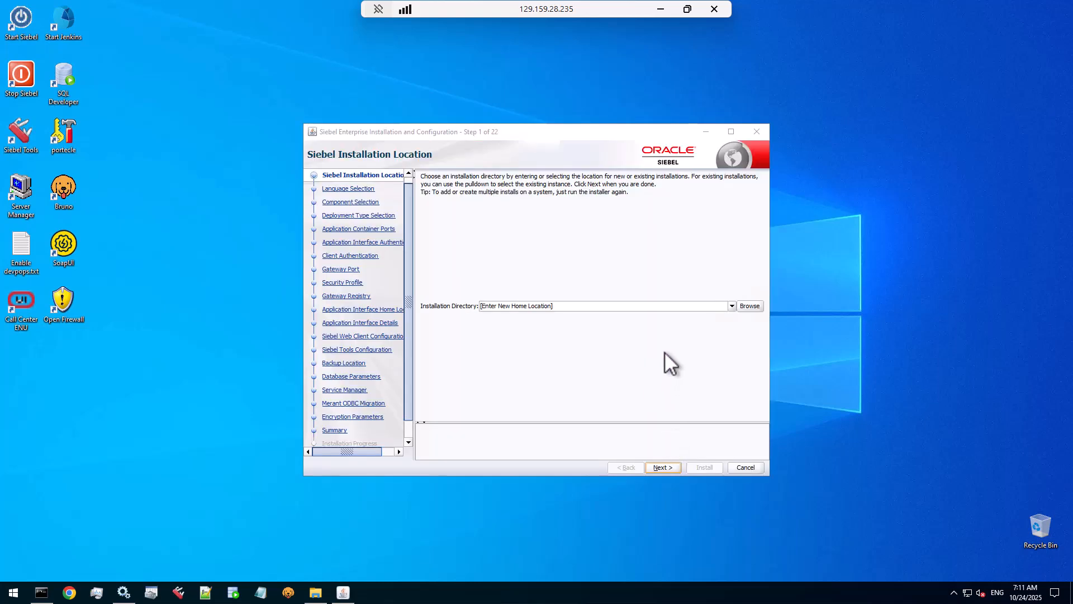
# Step: Select the existing C:\Siebel\ses installation and continue past the default backup location
pyautogui.click(731, 306)
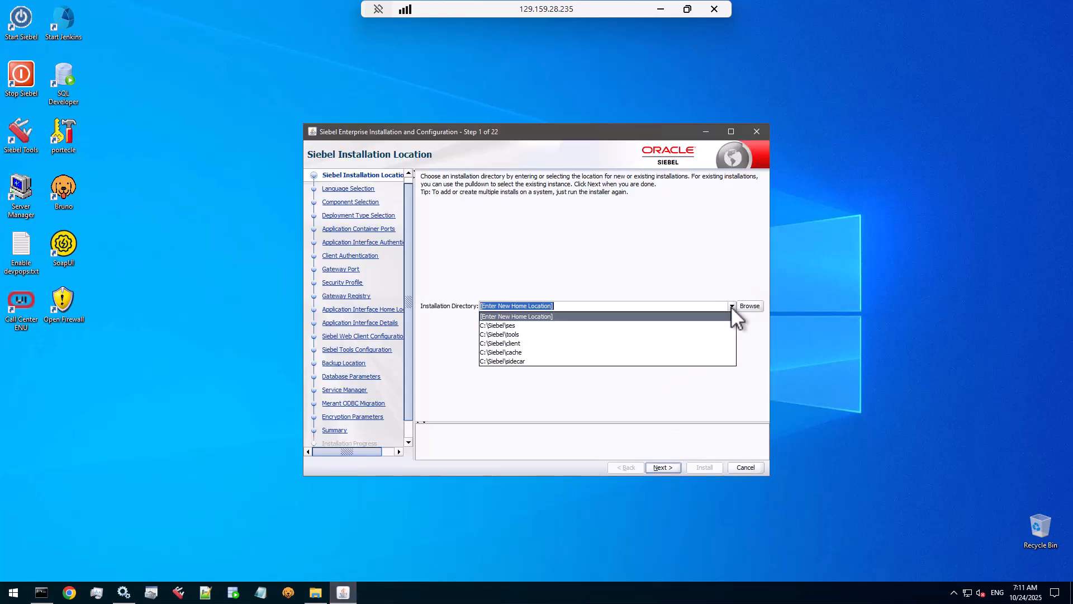
pyautogui.click(506, 327)
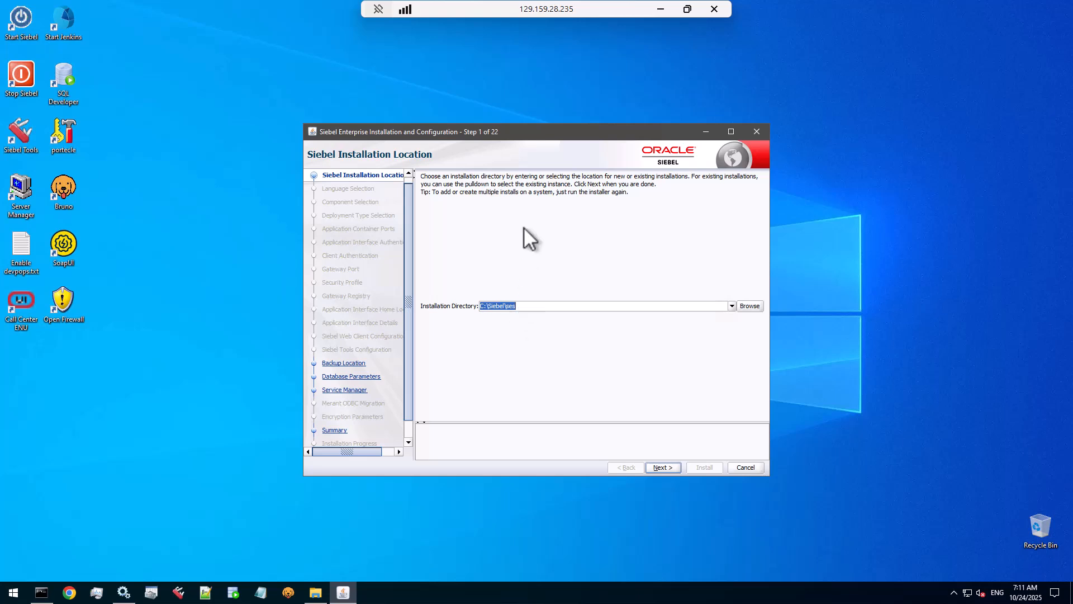
pyautogui.moveTo(529, 127); pyautogui.dragTo(532, 66)
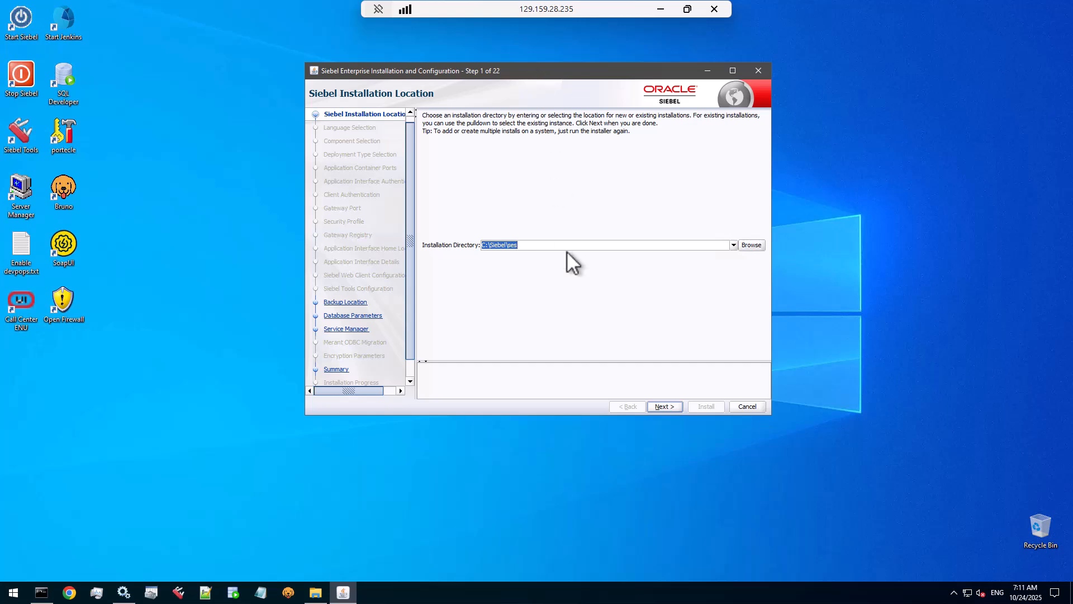
pyautogui.click(664, 407)
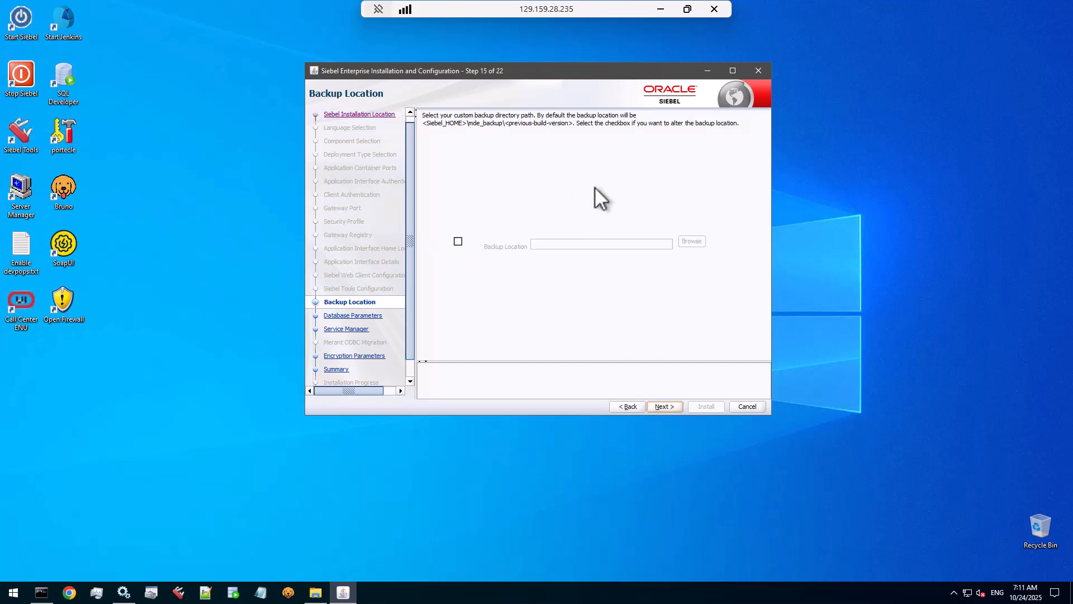
pyautogui.click(670, 408)
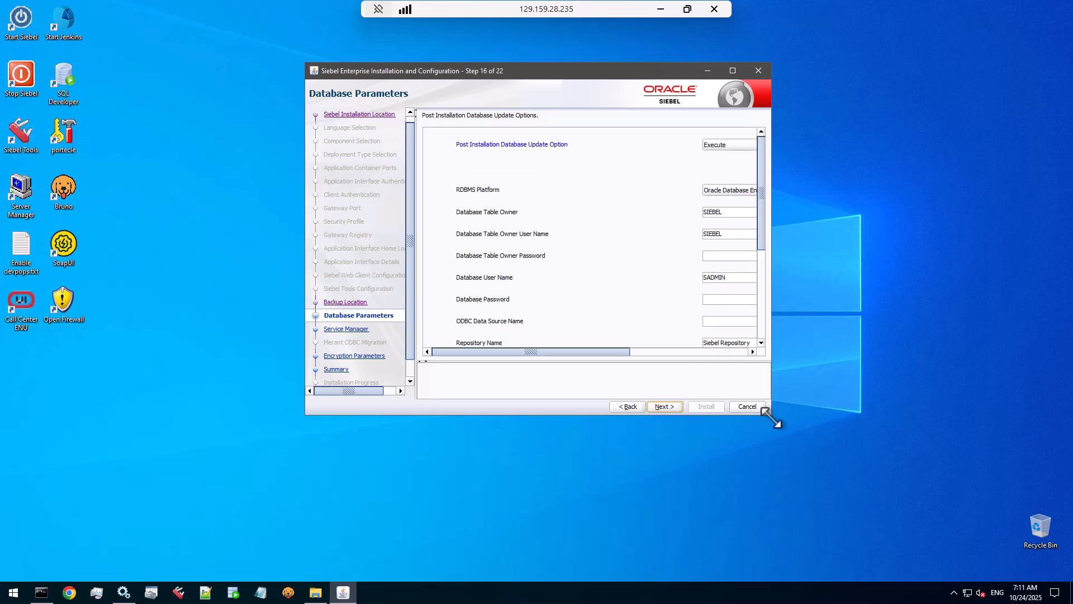
# Step: Enlarge the installer and keep Execute as the post-installation database update option
pyautogui.moveTo(772, 416); pyautogui.dragTo(996, 569)
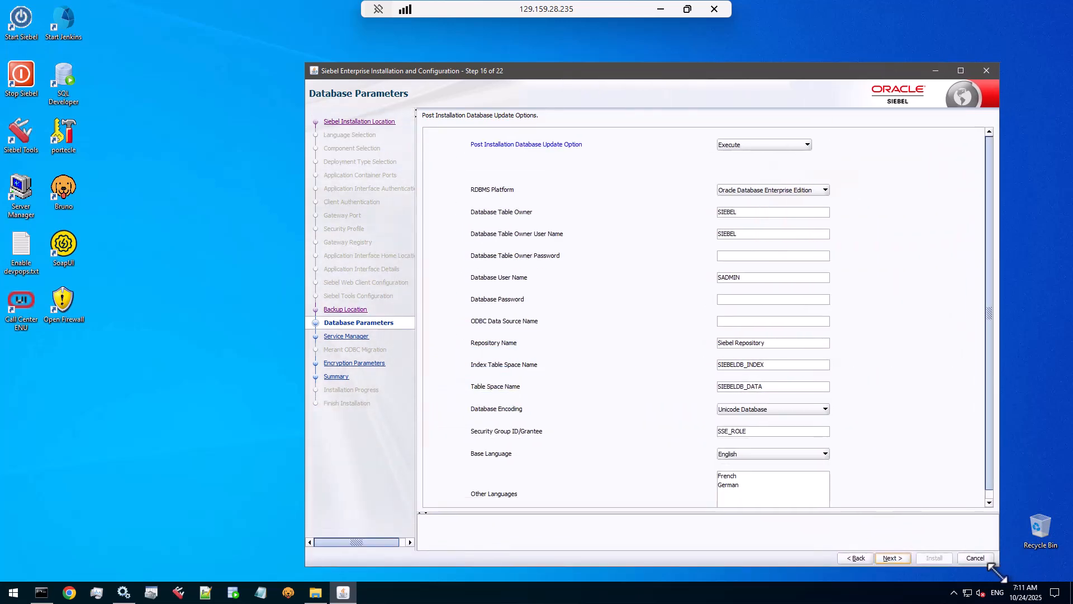
pyautogui.moveTo(677, 75); pyautogui.dragTo(579, 45)
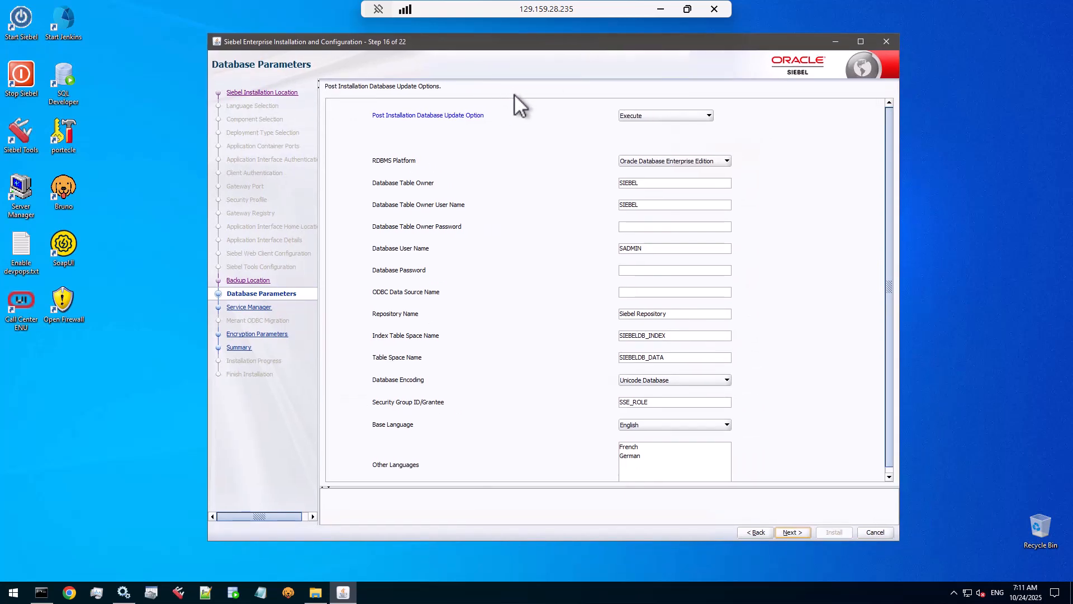
pyautogui.click(656, 116)
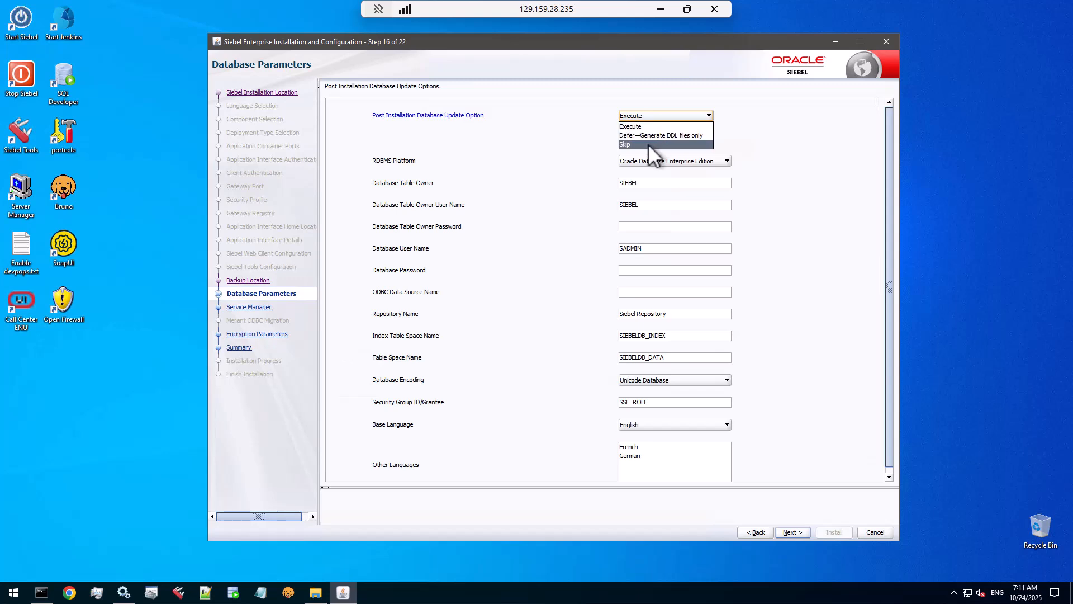
pyautogui.click(649, 125)
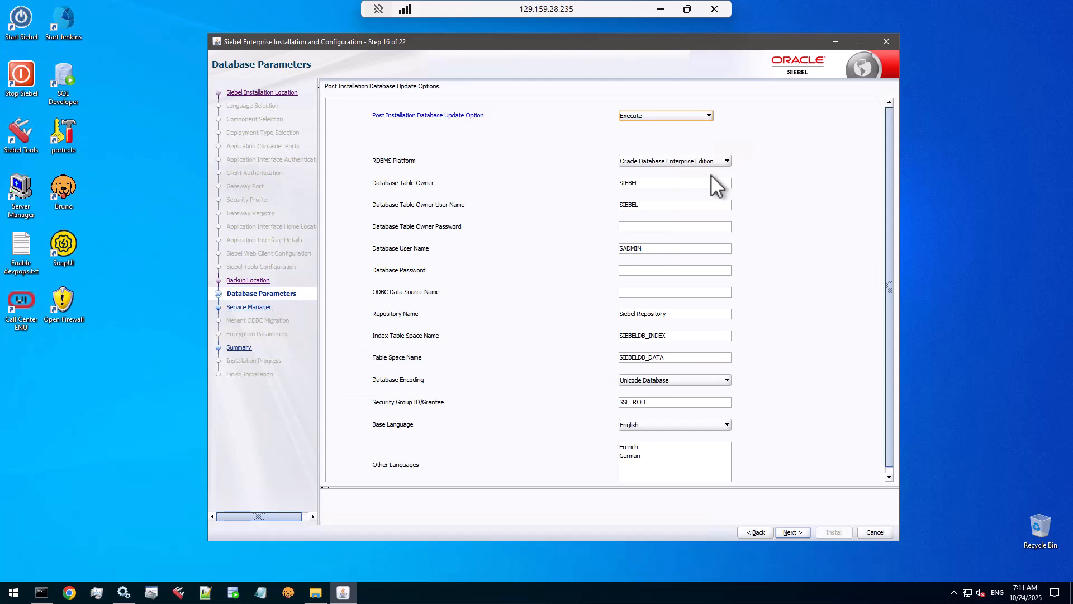
# Step: Enter the table owner password, then view the System DSN list in ODBC Data Source Administrator
pyautogui.click(683, 226)
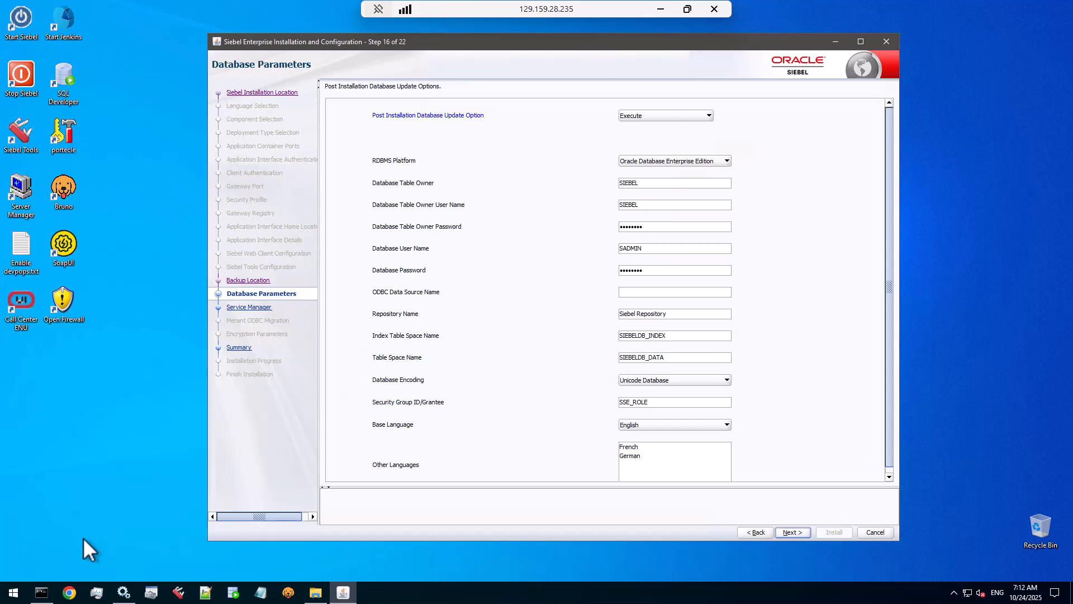
pyautogui.click(151, 592)
pyautogui.click(431, 209)
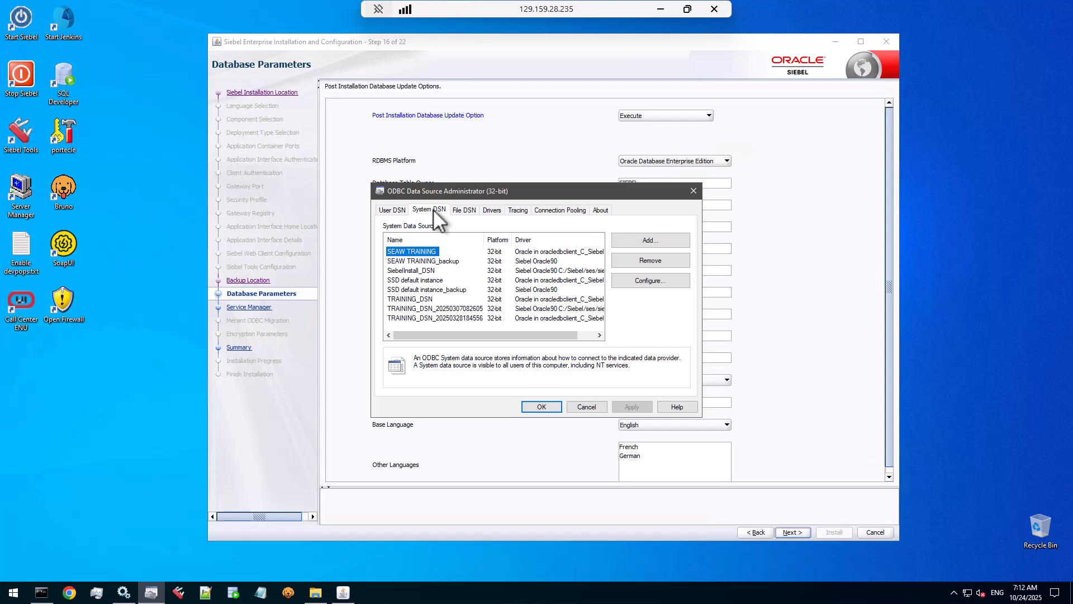
# Step: Review TRAINING_DSN's Oracle driver configuration (TNS service orcl) and cancel without changes
pyautogui.click(418, 299)
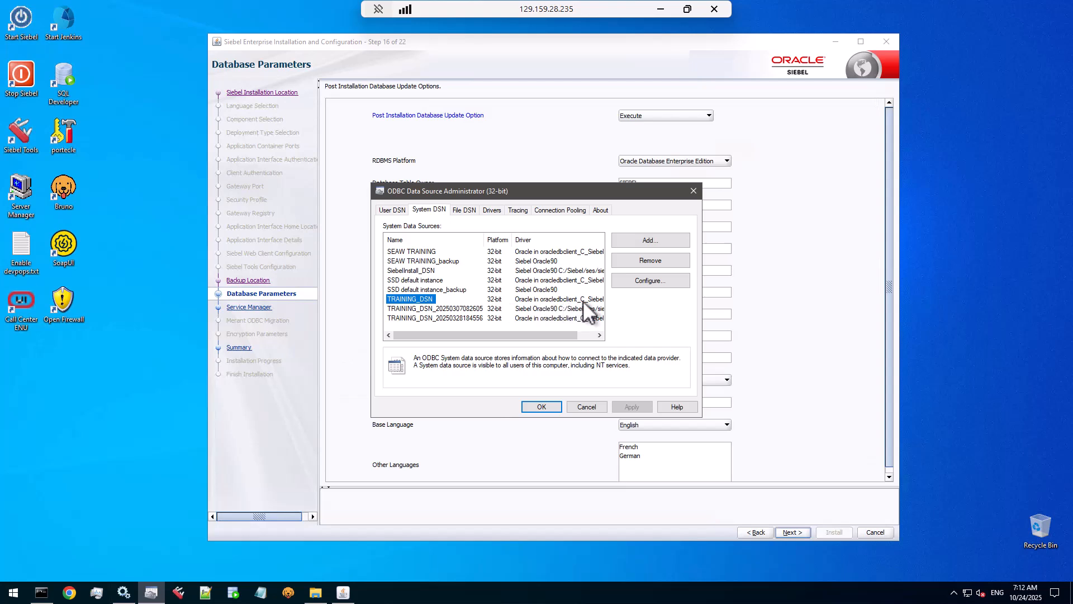
pyautogui.moveTo(566, 334); pyautogui.dragTo(588, 334)
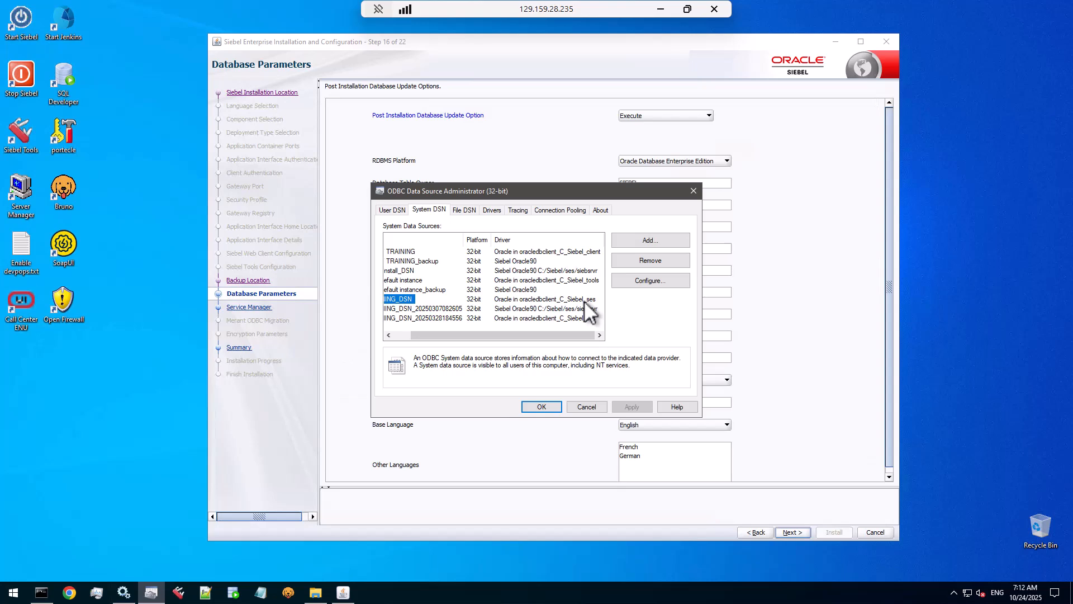
pyautogui.moveTo(571, 333); pyautogui.dragTo(439, 298)
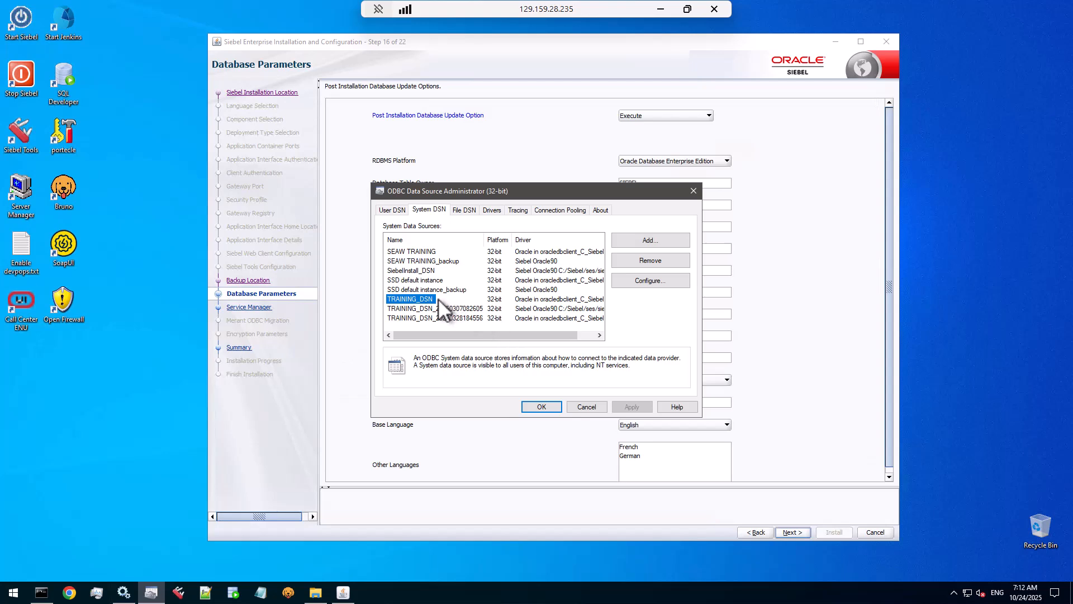
pyautogui.click(544, 287)
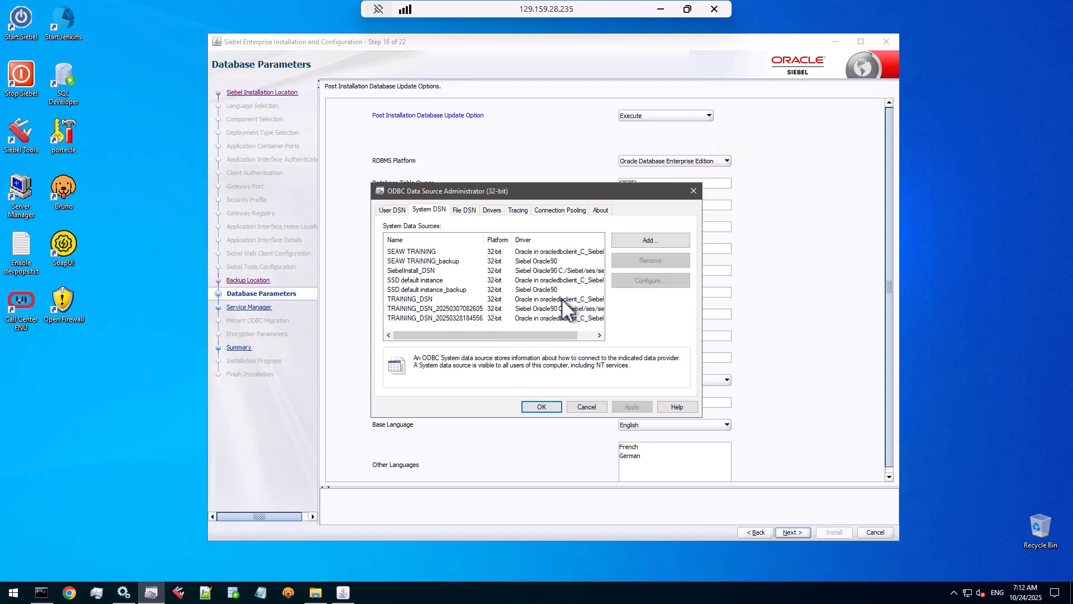
pyautogui.click(416, 300)
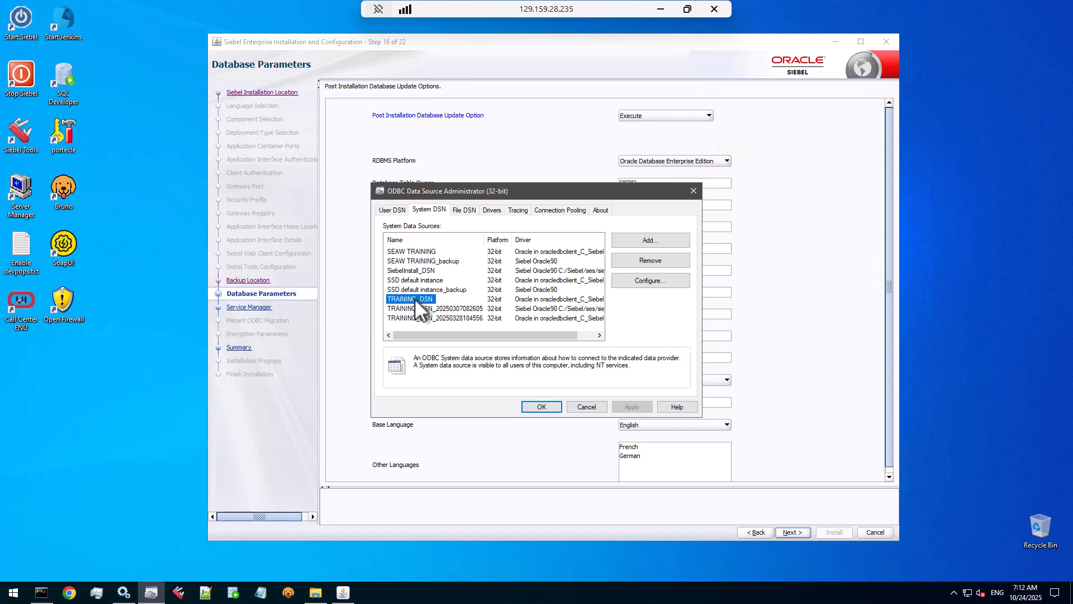
pyautogui.doubleClick(415, 297)
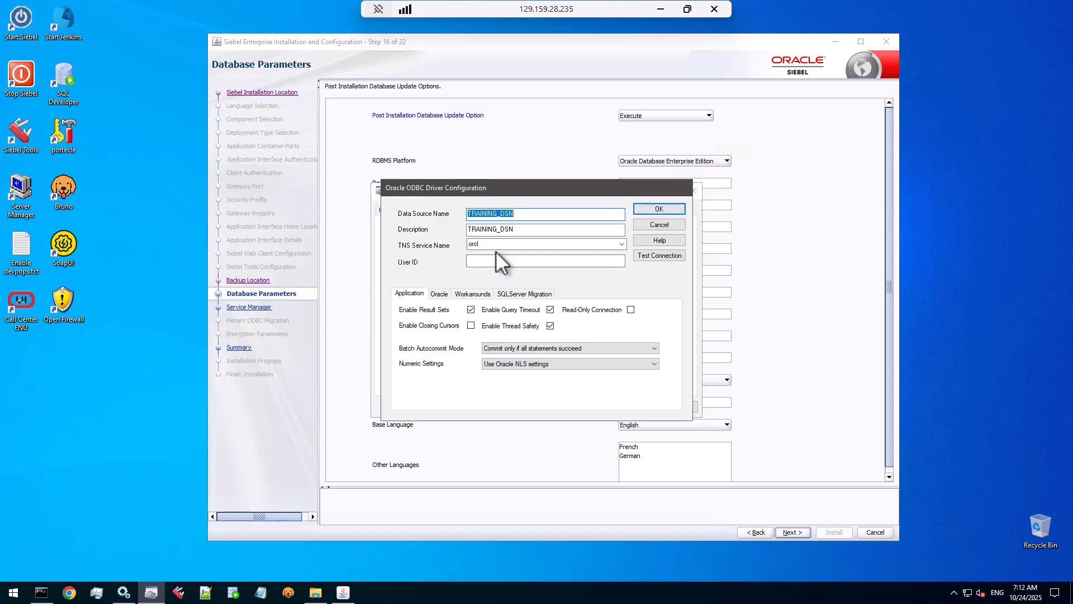
pyautogui.click(673, 224)
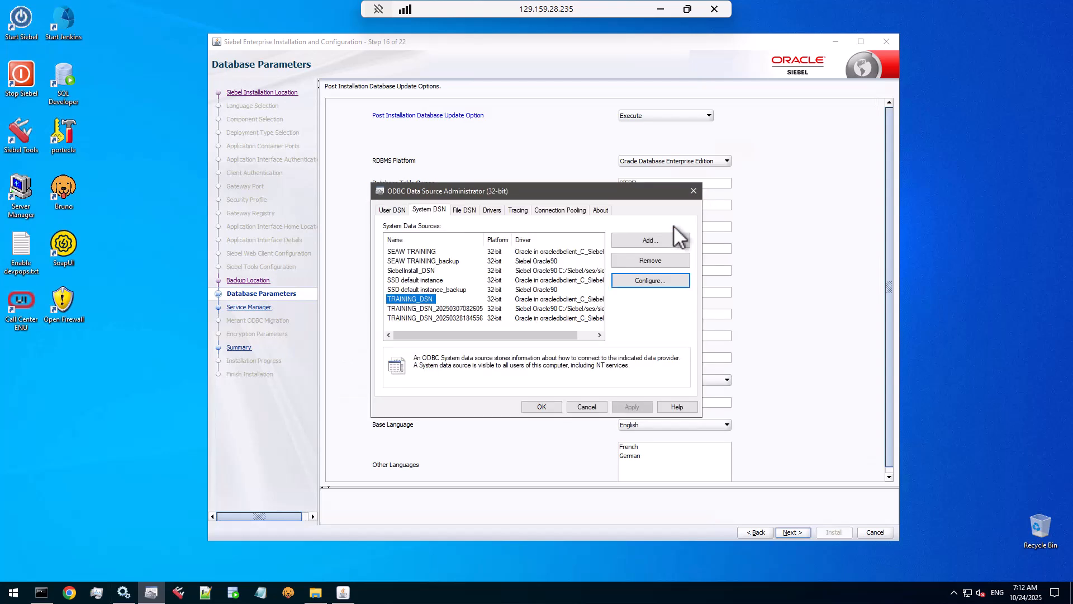
# Step: Enter TRAINING_DSN as the ODBC source, add French and German, and disable Restart Services
pyautogui.click(574, 407)
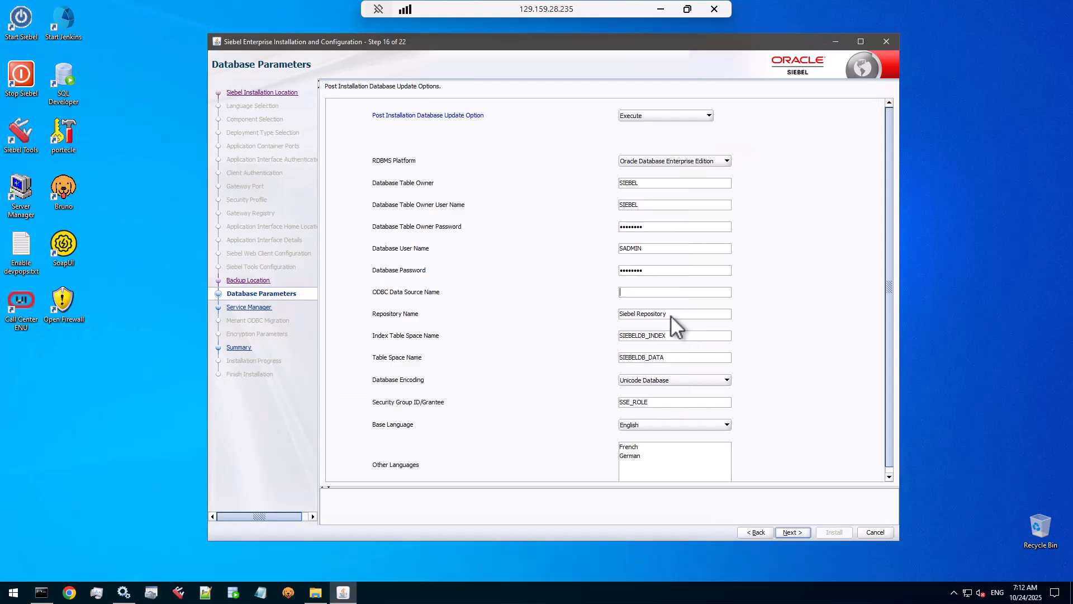
pyautogui.click(676, 290)
pyautogui.write('TRAINING_DSN')
pyautogui.scroll(-1, 774, 298)
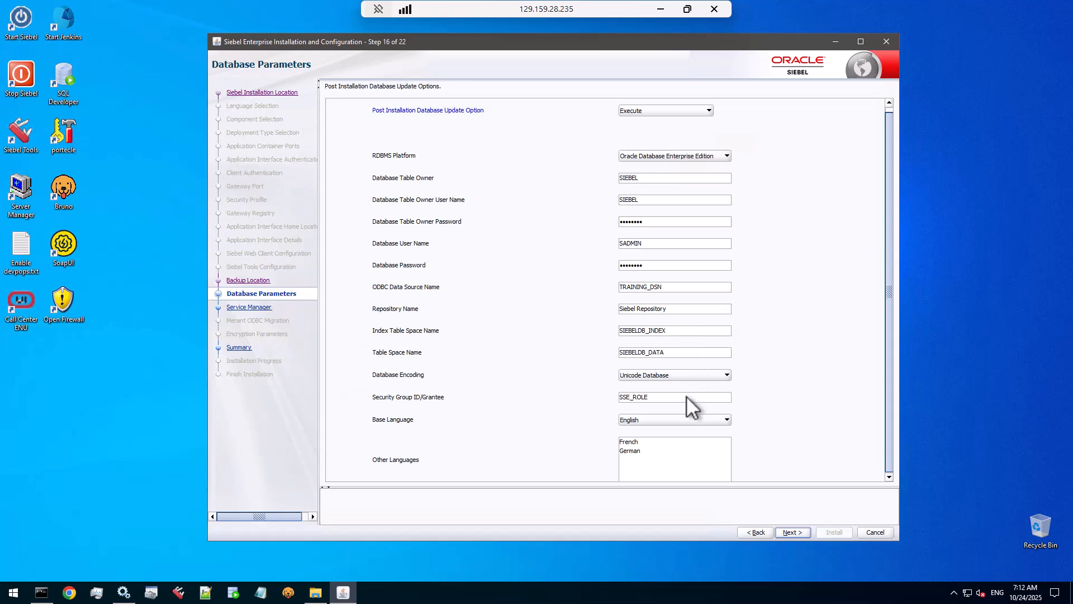
pyautogui.click(636, 444)
pyautogui.keyDown('shift'); pyautogui.click(638, 451); pyautogui.keyUp('shift')
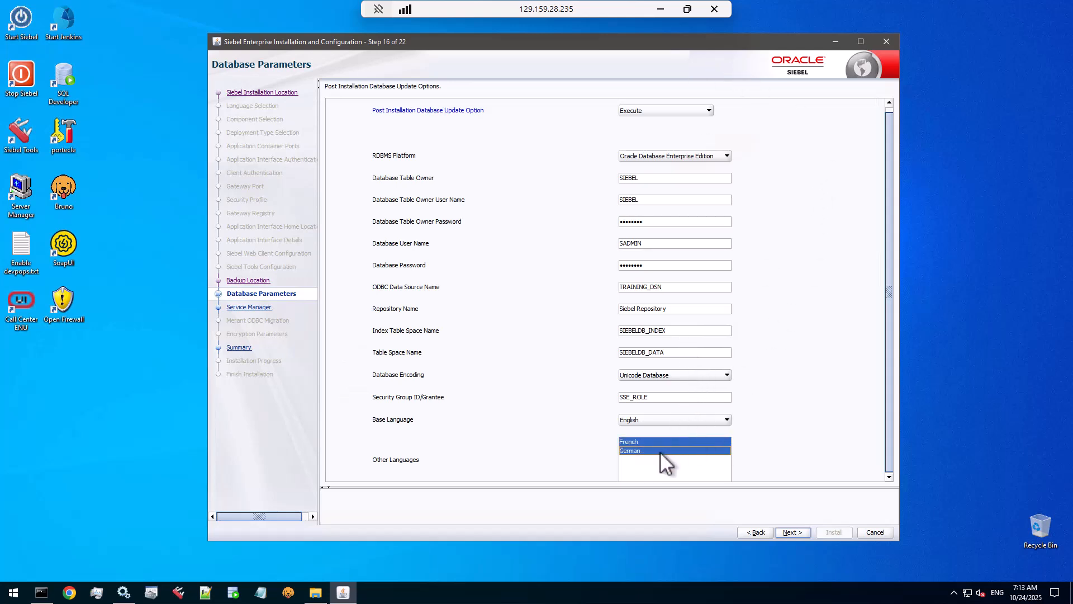
pyautogui.click(790, 532)
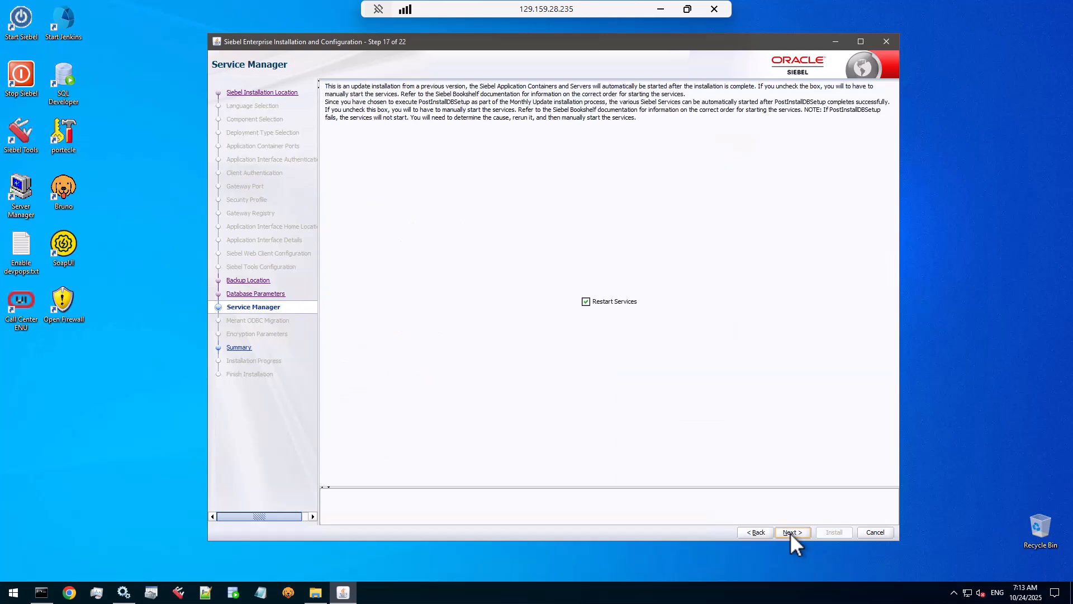
pyautogui.click(586, 302)
# Step: Review the installation summary and run the C:\Siebel\ses update install into post-installation setup
pyautogui.click(800, 533)
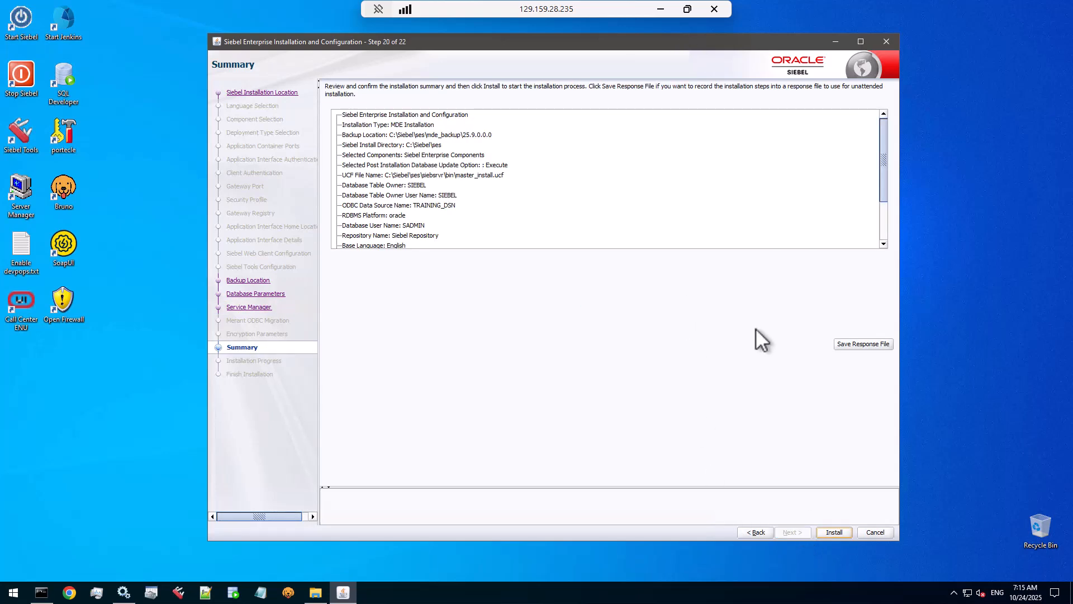
pyautogui.click(883, 229)
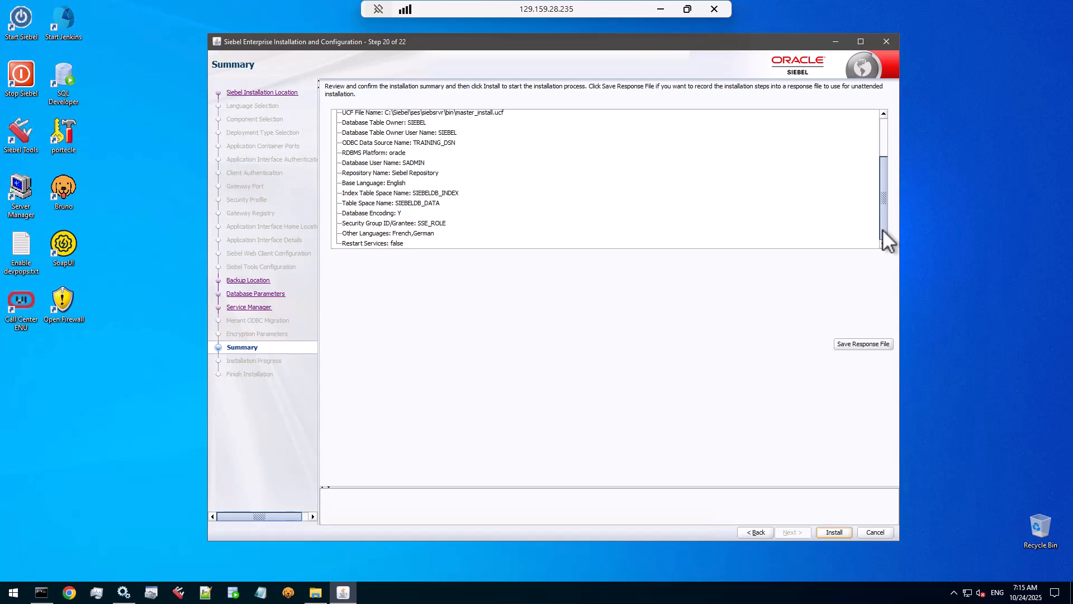
pyautogui.moveTo(882, 229)
pyautogui.mouseDown()
pyautogui.moveTo(876, 176)
pyautogui.moveTo(880, 232)
pyautogui.mouseUp()
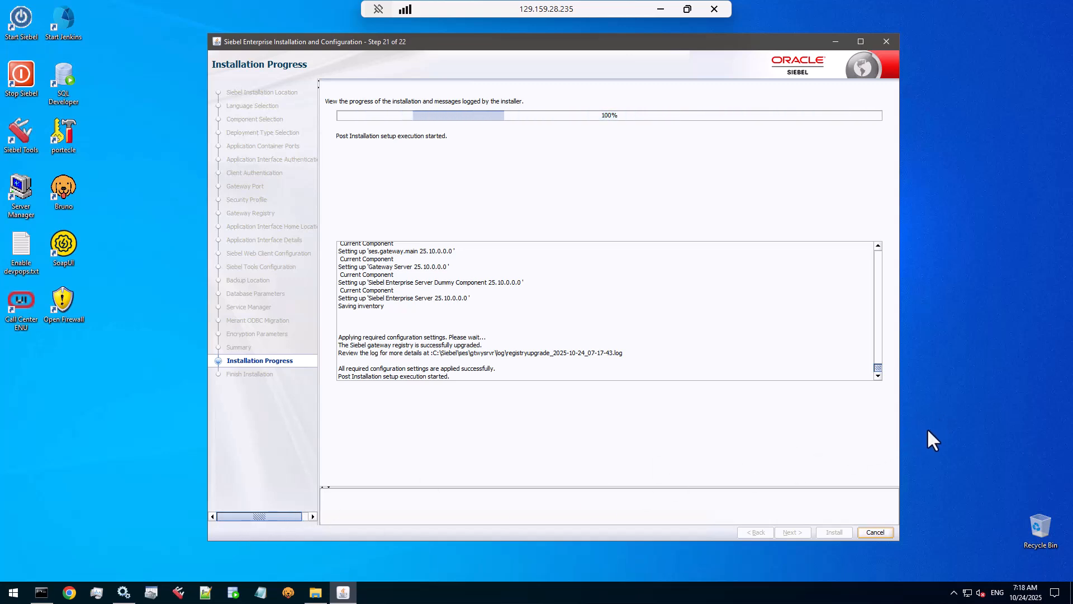
# Step: List detailed processes sorted by CPU in Task Manager and select PostInstallDBSetup and siebdevcli.exe
pyautogui.click(98, 597)
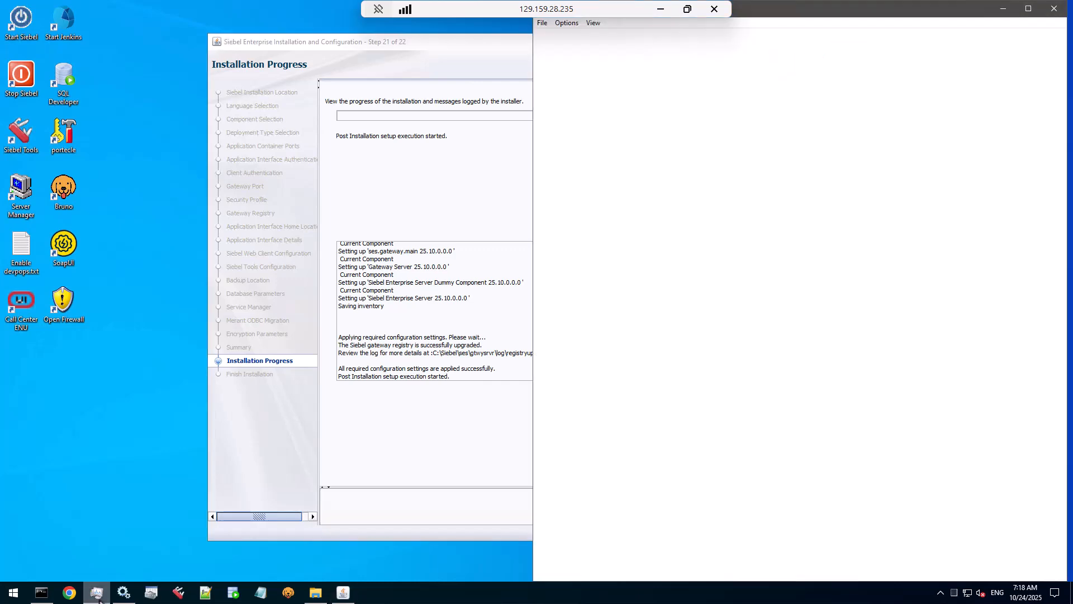
pyautogui.click(650, 36)
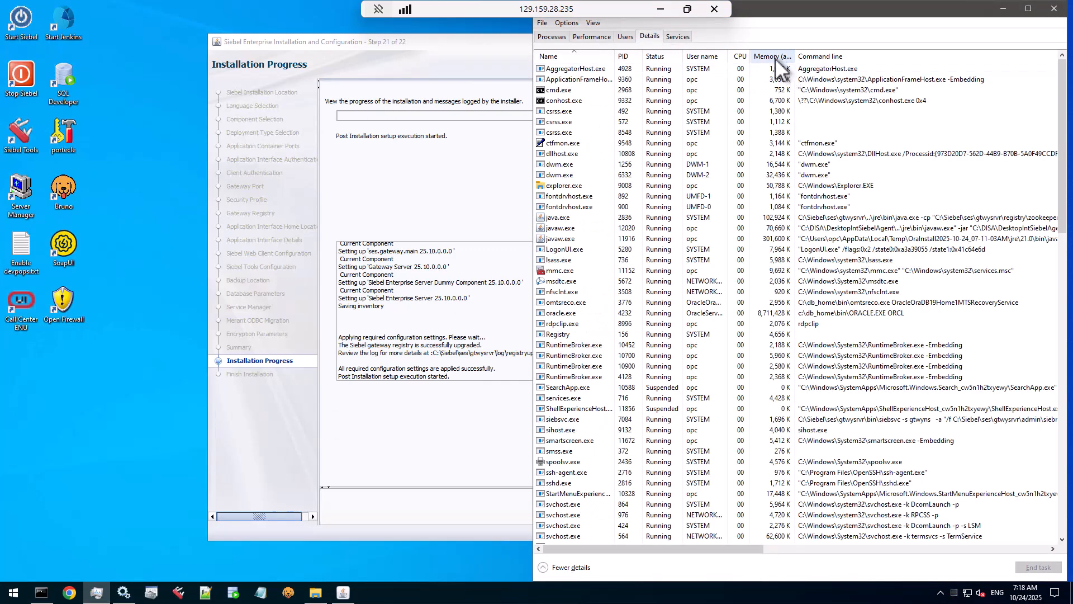
pyautogui.click(740, 56)
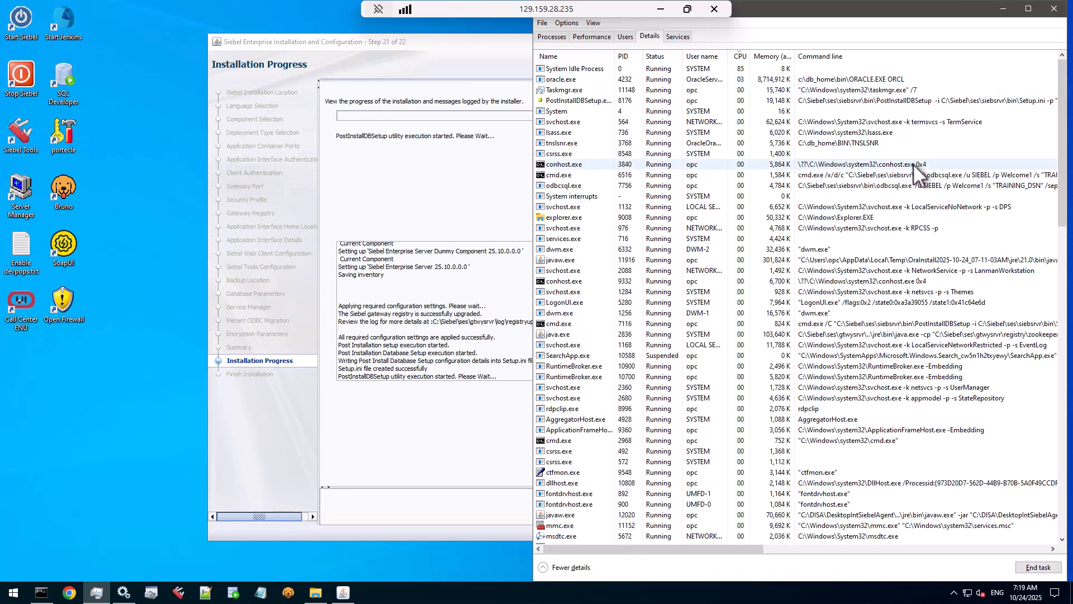
pyautogui.click(881, 95)
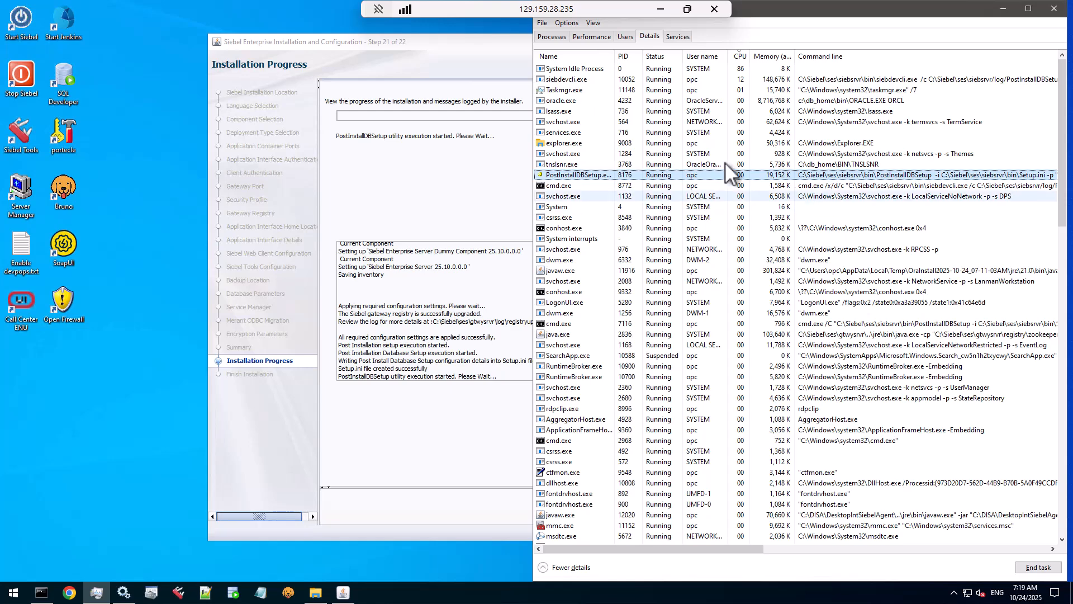
pyautogui.click(571, 80)
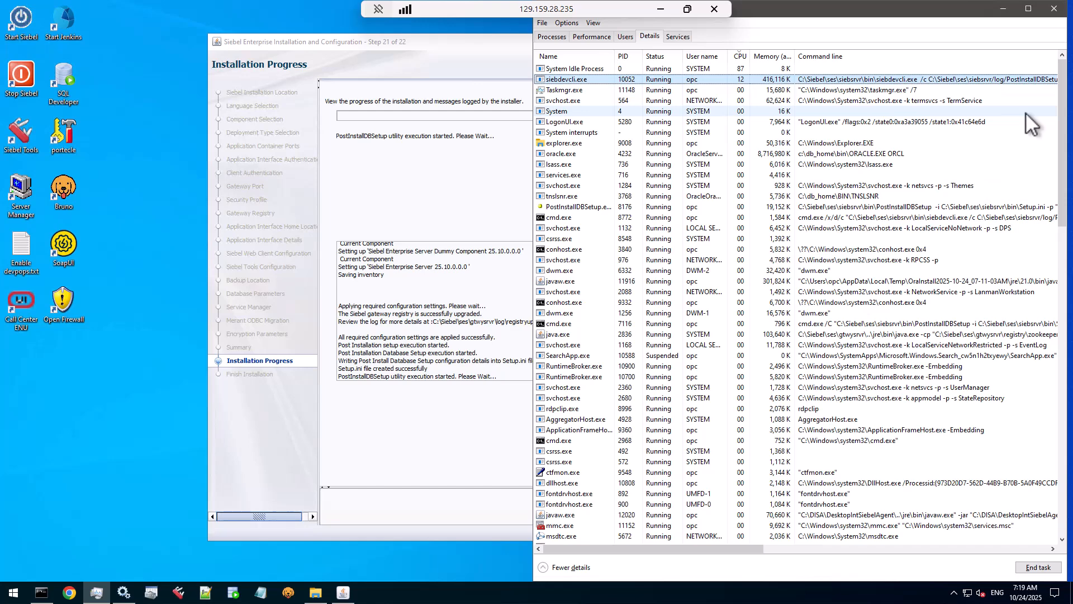
# Step: Maximize Task Manager, read encryptupg.exe's command line, then switch back to the installer
pyautogui.click(1030, 8)
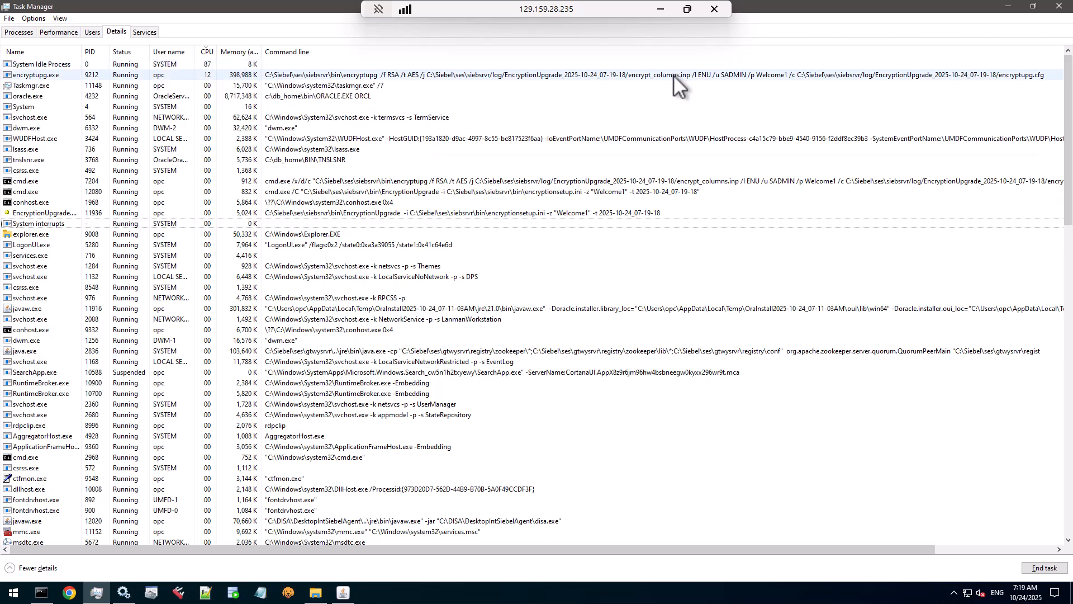
pyautogui.click(31, 75)
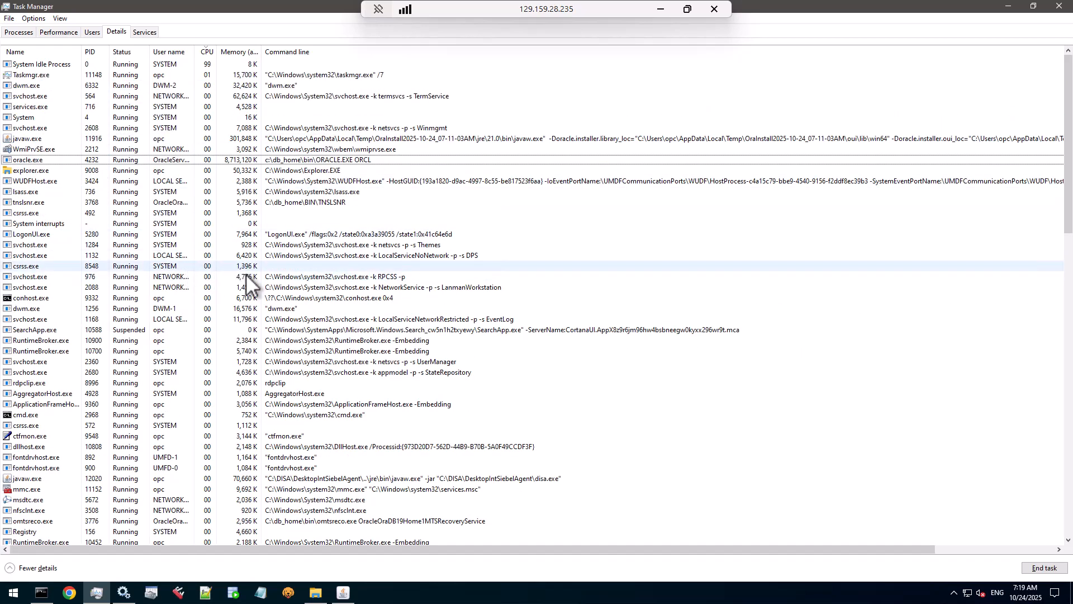
pyautogui.click(345, 595)
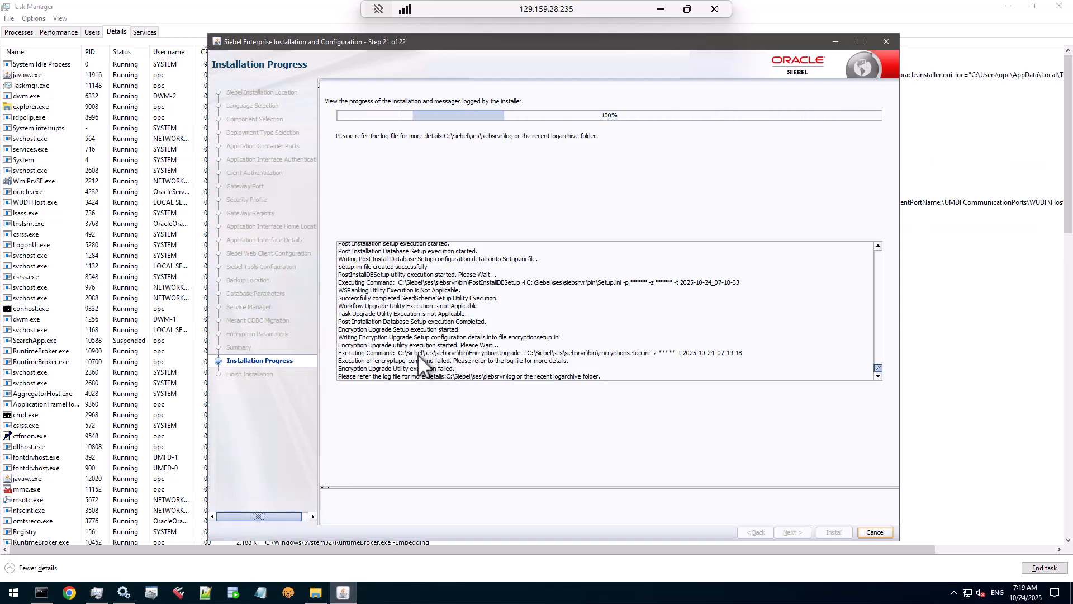
# Step: Highlight the failed EncryptionUpgrade and PostInstallDBSetup command lines in the installation progress log
pyautogui.doubleClick(340, 368)
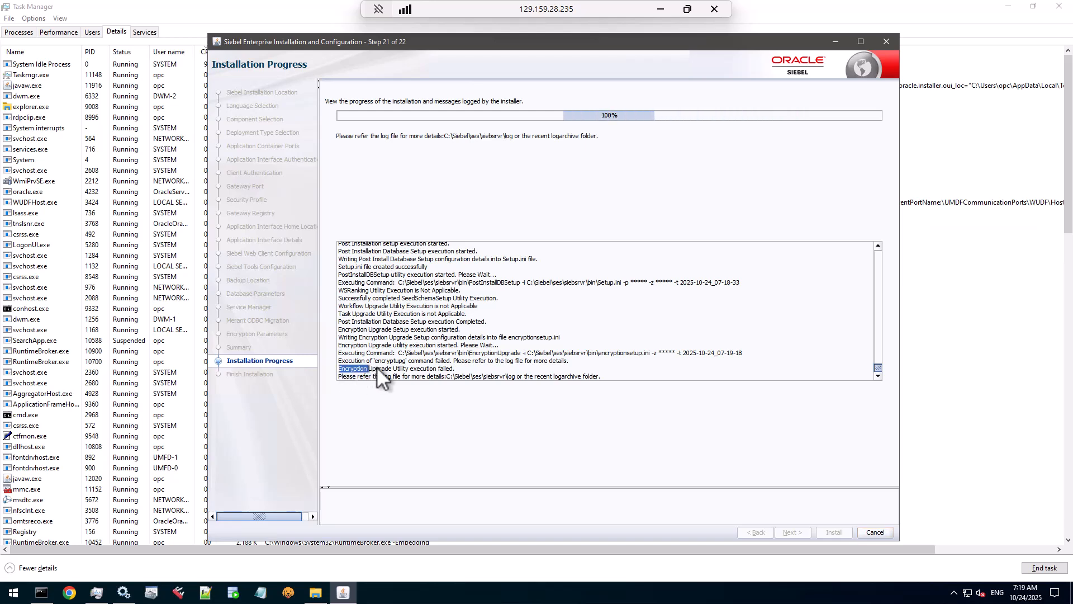
pyautogui.moveTo(377, 366); pyautogui.dragTo(468, 367)
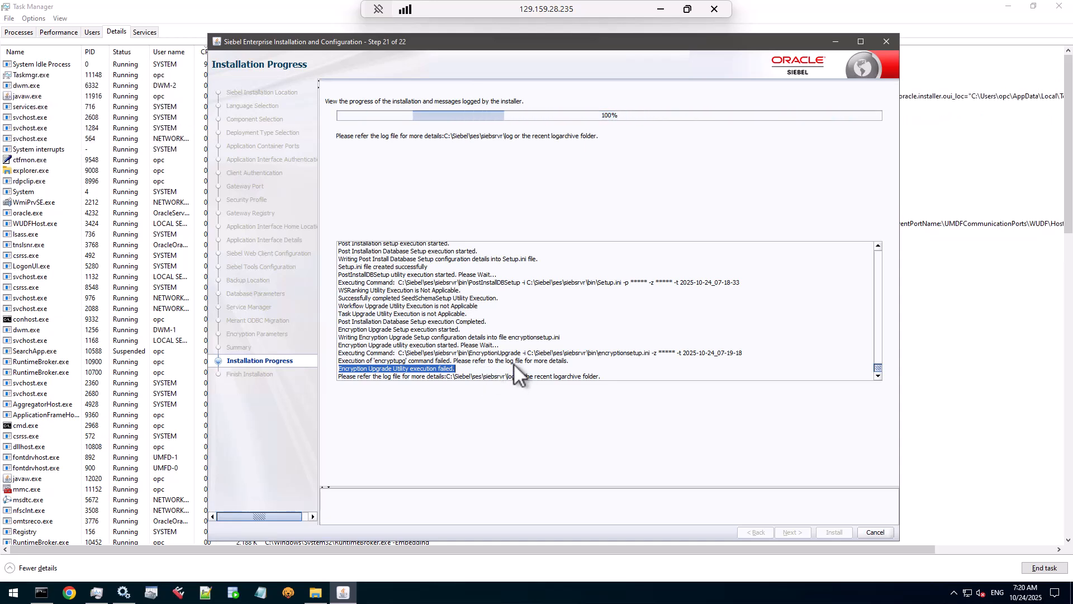
pyautogui.moveTo(400, 353); pyautogui.dragTo(675, 352)
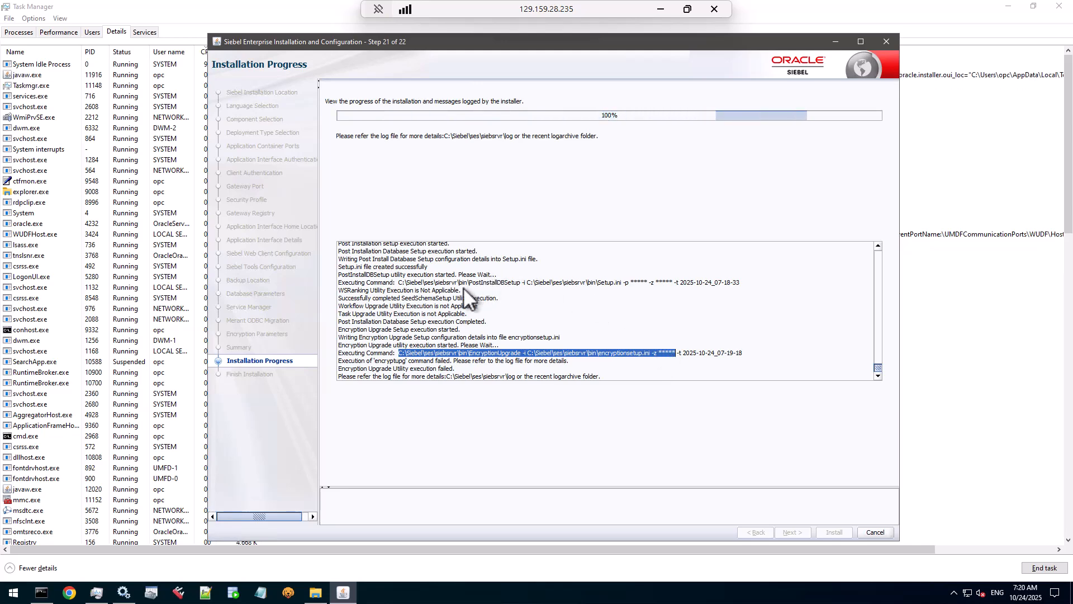
pyautogui.moveTo(464, 283); pyautogui.dragTo(534, 283)
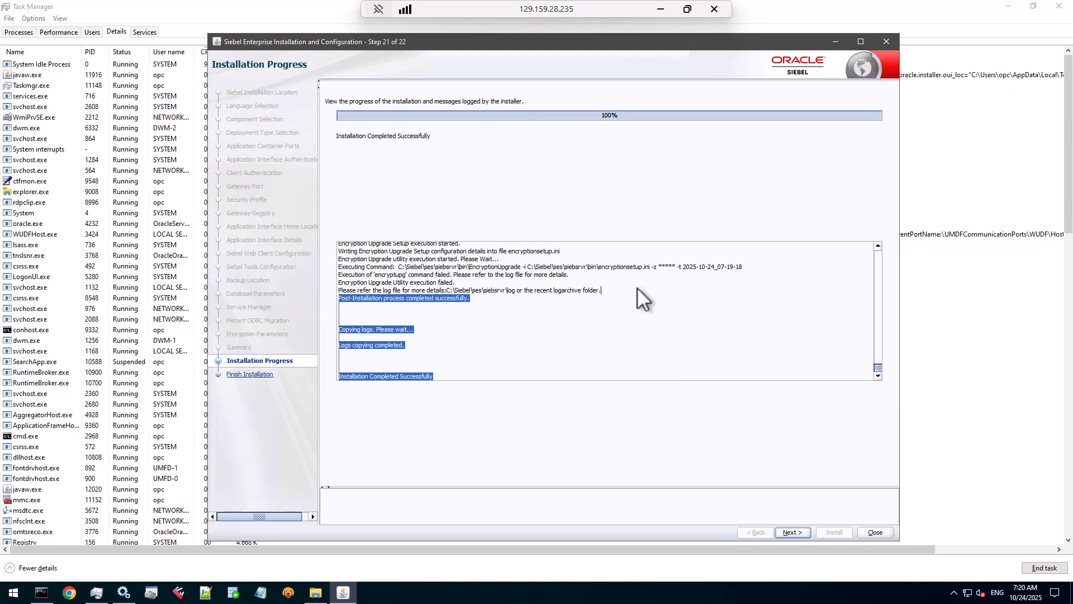
pyautogui.click(525, 267)
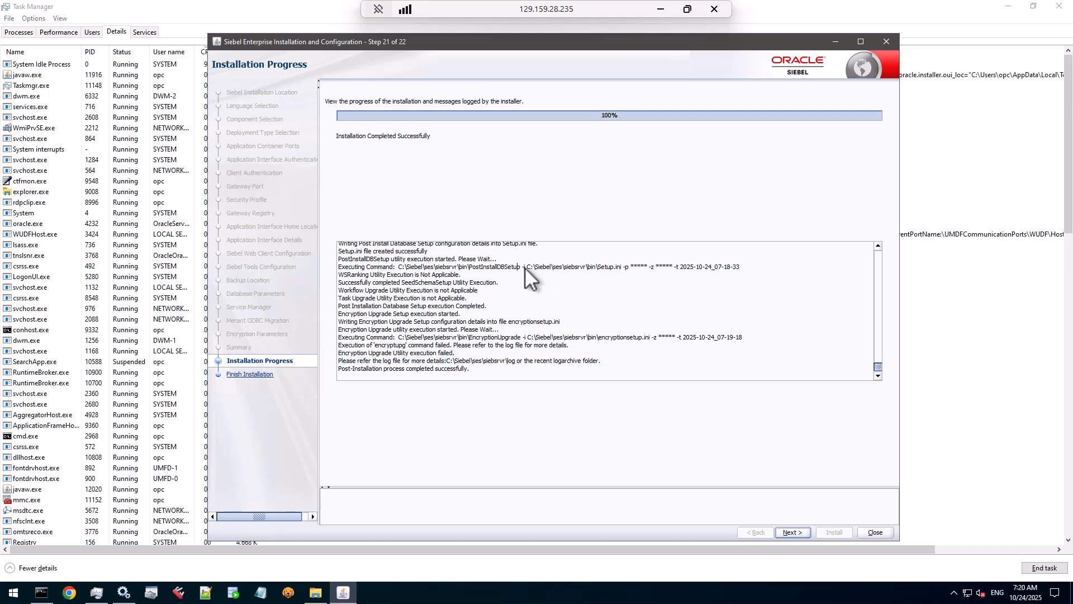
pyautogui.moveTo(655, 266); pyautogui.dragTo(674, 268)
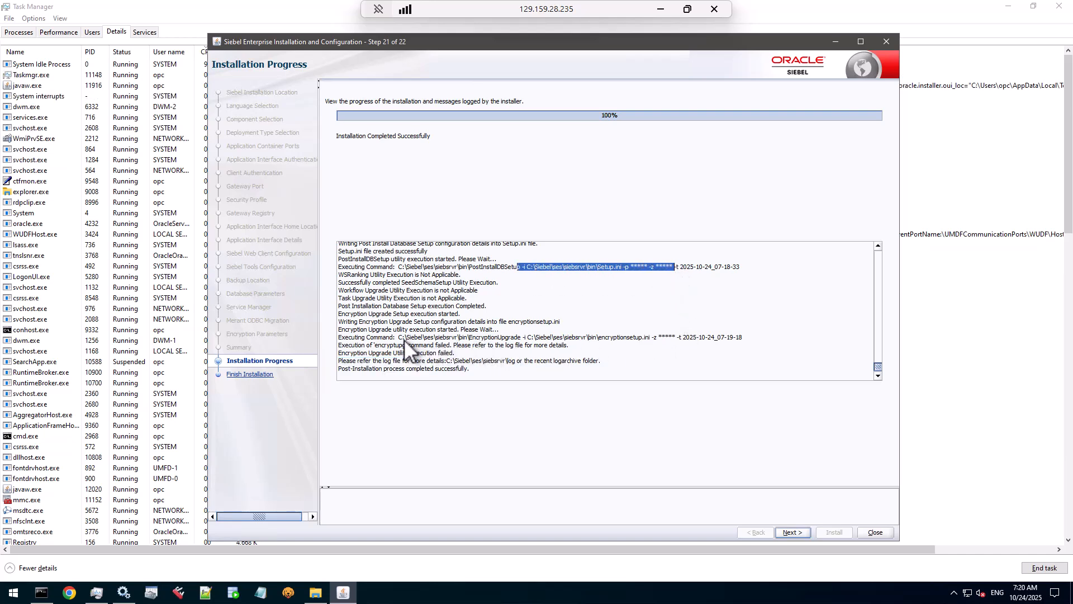
pyautogui.moveTo(400, 338); pyautogui.dragTo(525, 349)
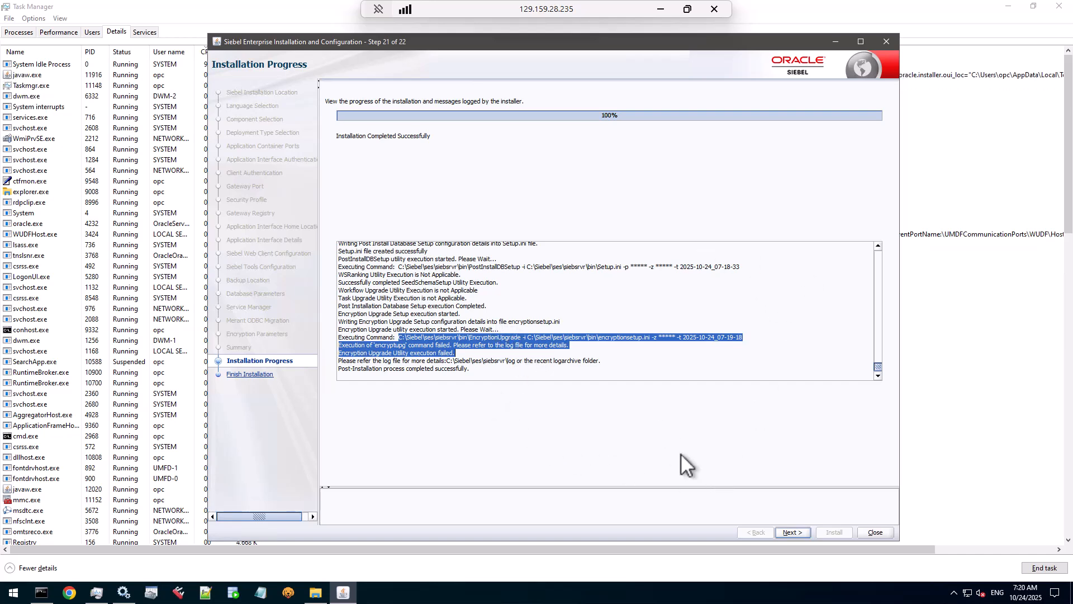
# Step: Note the log folder path, then advance to Finish Installation and choose Close
pyautogui.click(537, 359)
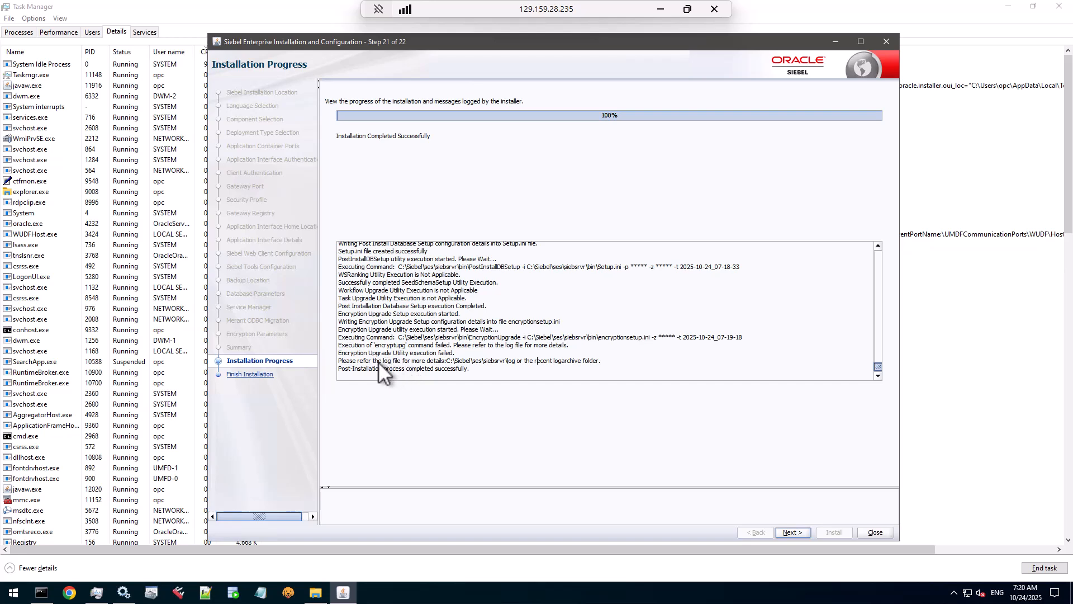
pyautogui.moveTo(376, 361); pyautogui.dragTo(464, 361)
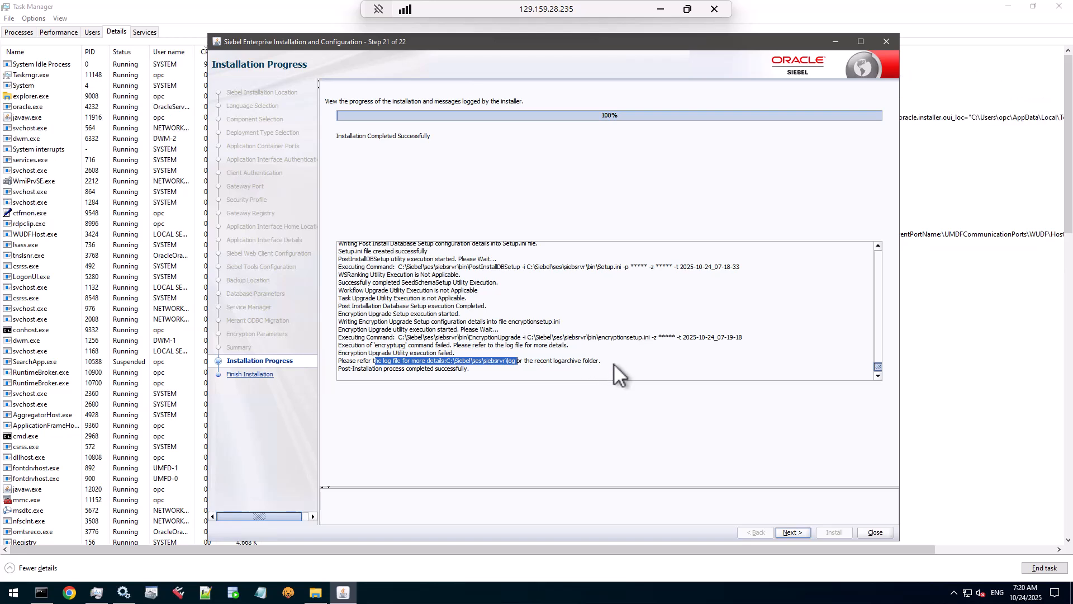
pyautogui.click(799, 534)
pyautogui.click(874, 533)
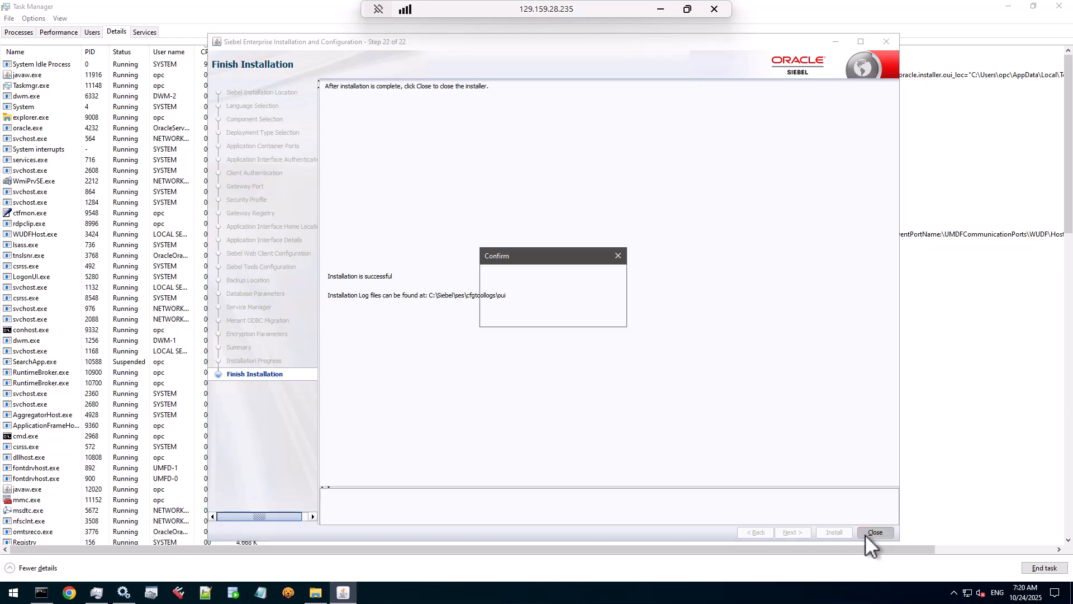
# Step: Confirm exiting the installer and go to C:\Siebel\ses\siebsrvr\log in File Explorer
pyautogui.click(578, 316)
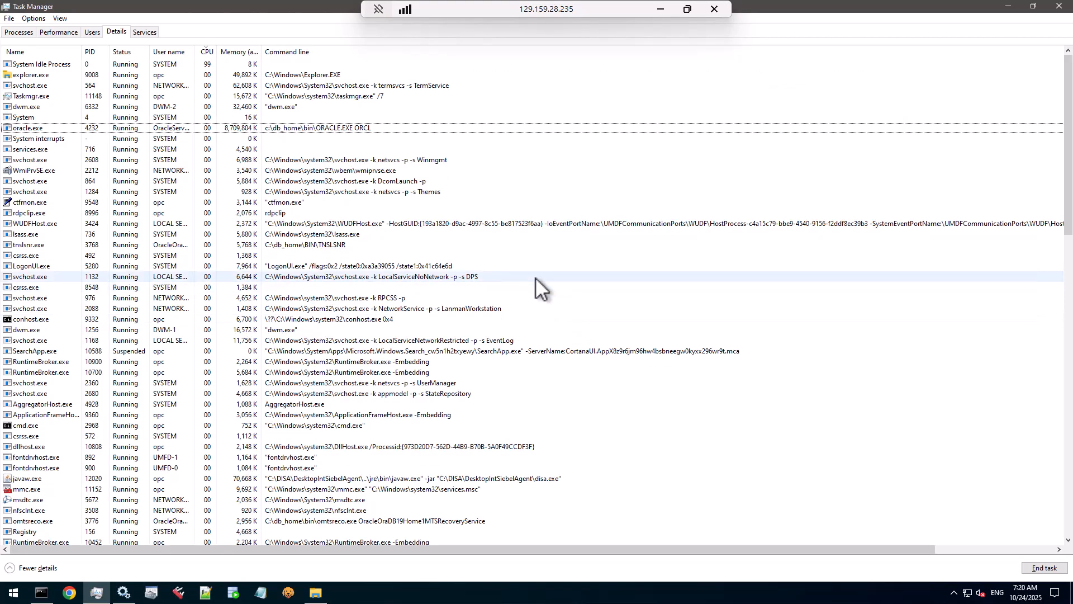
pyautogui.click(316, 593)
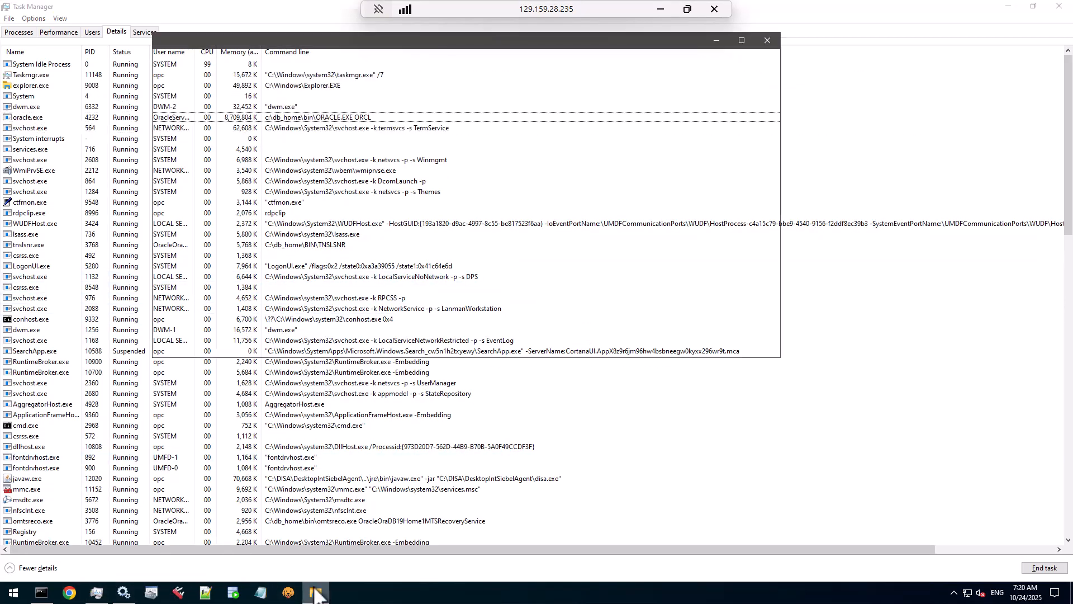
pyautogui.scroll(1, 206, 204)
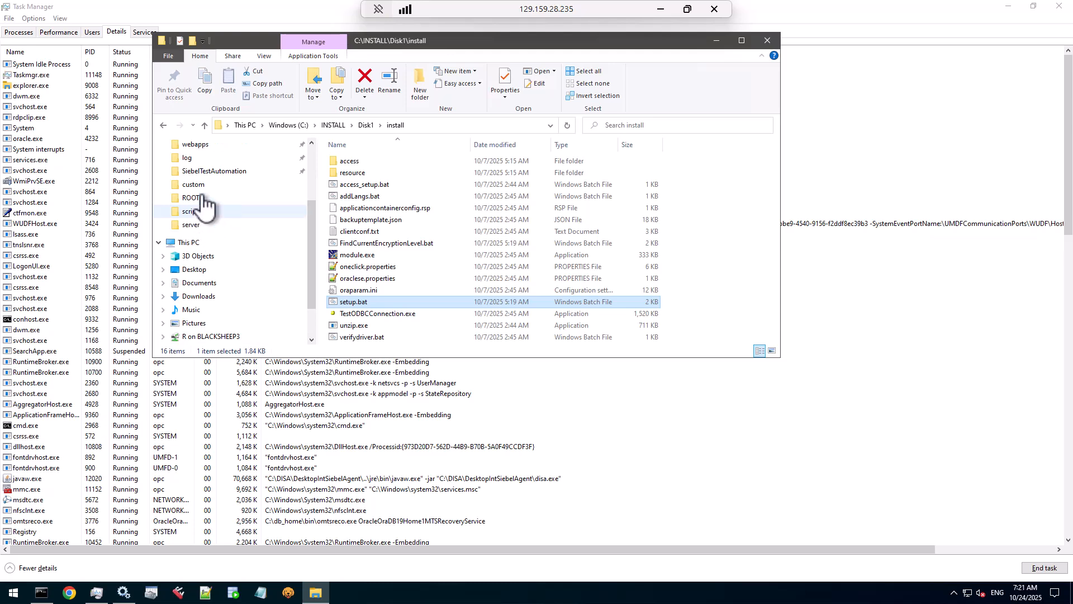
pyautogui.click(187, 158)
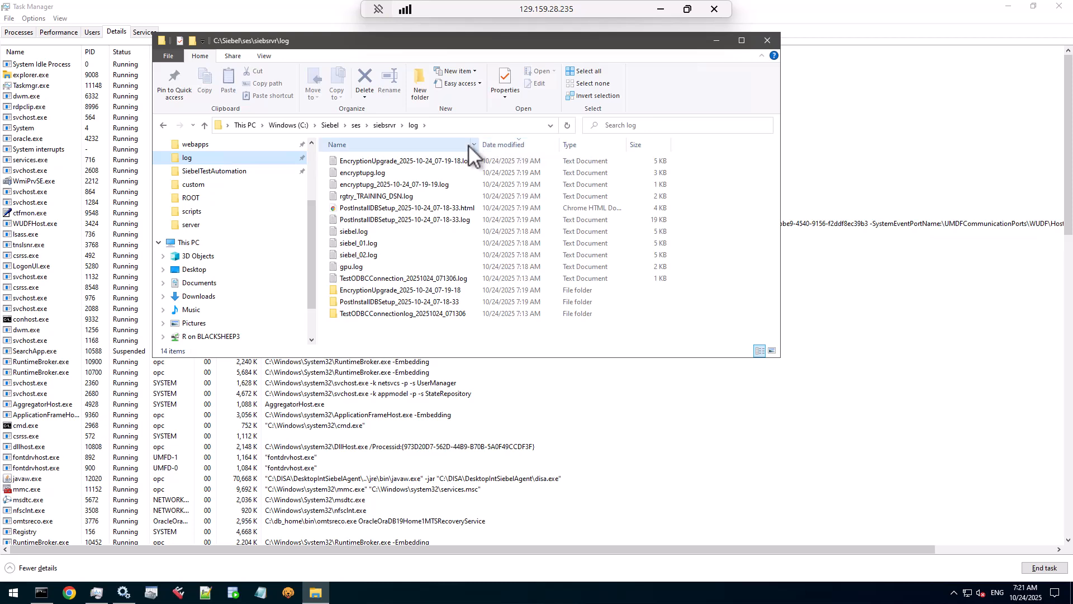
# Step: Check the EncryptionUpgrade, PostInstallDBSetup and TestODBCConnection folders, then right-click EncryptionUpgrade_2025-10-24_07-19-18.log
pyautogui.click(434, 290)
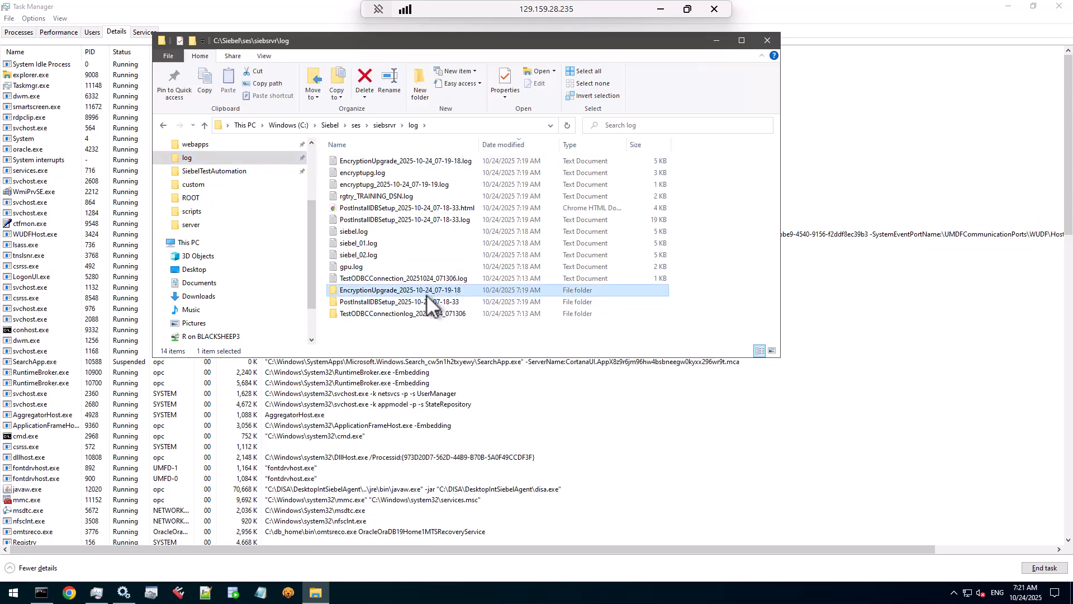
pyautogui.click(405, 302)
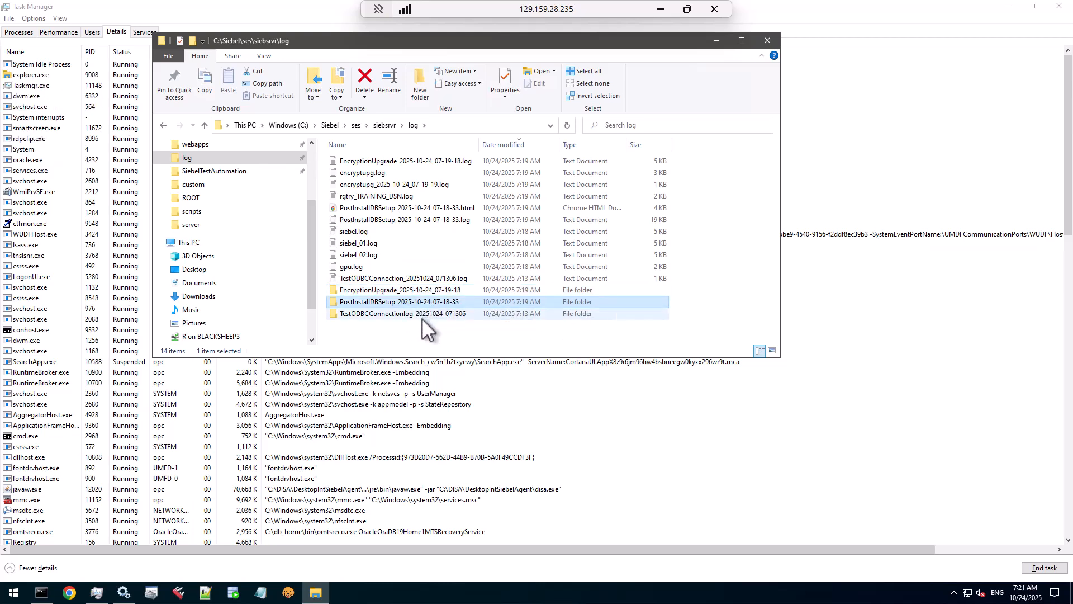
pyautogui.click(421, 315)
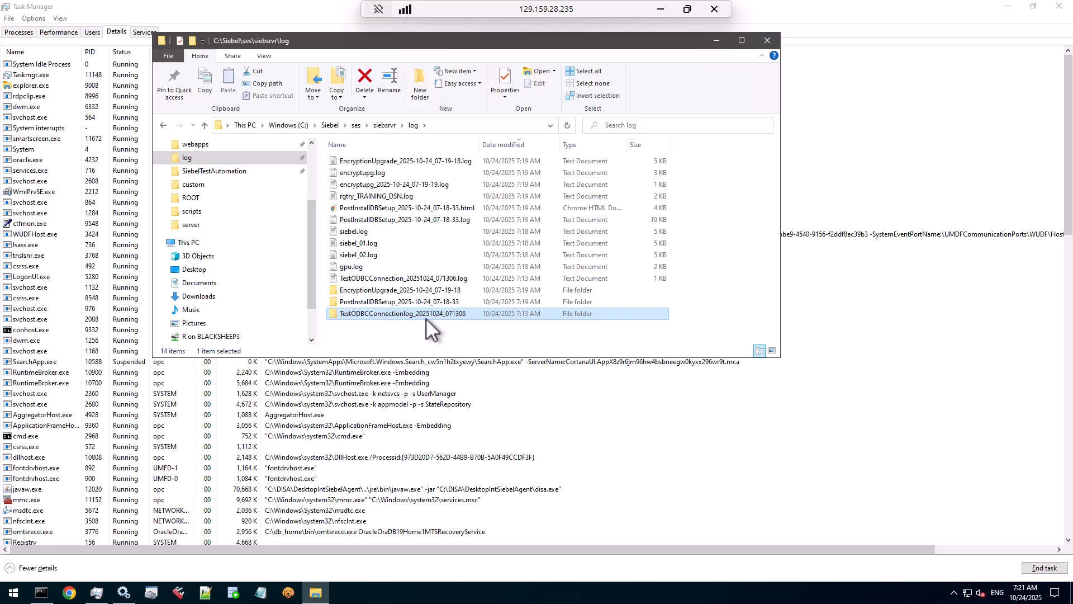
pyautogui.click(431, 293)
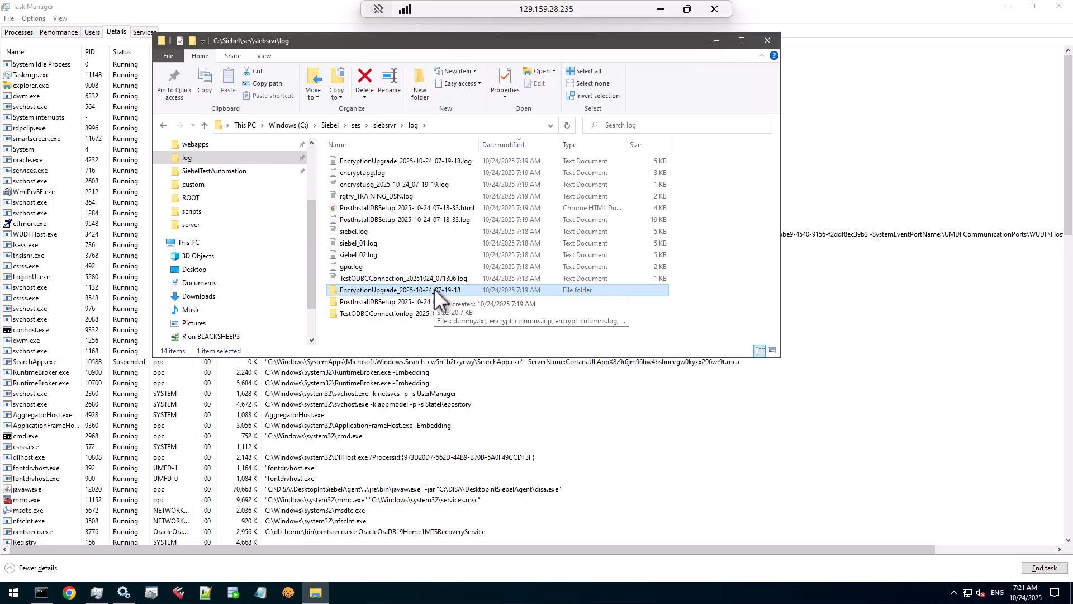
pyautogui.click(414, 162)
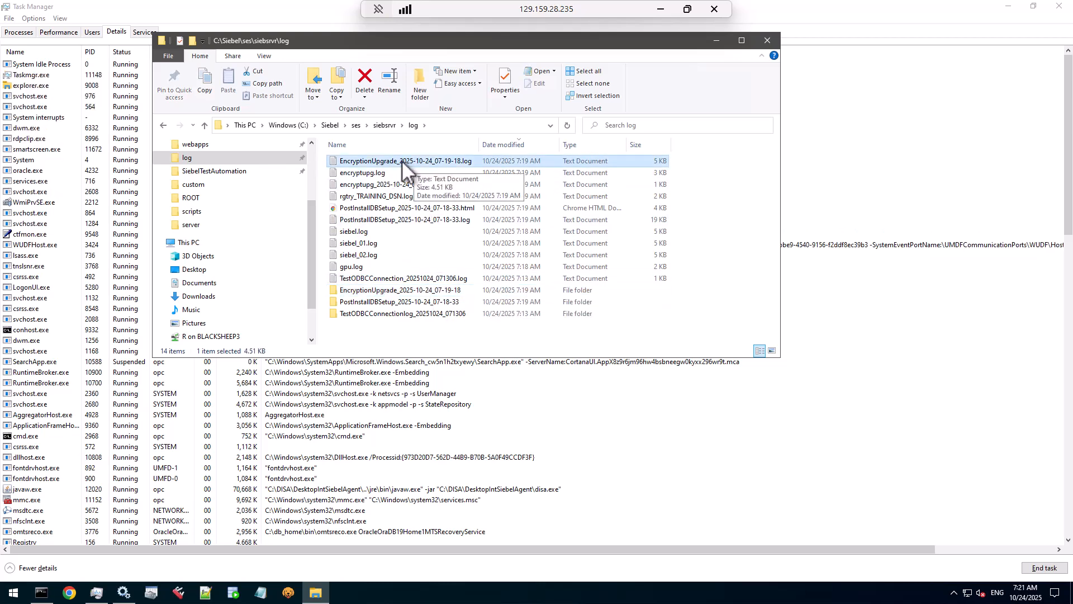
pyautogui.rightClick(403, 165)
# Step: Edit the EncryptionUpgrade log in Notepad++ and review its command, test login and encrypt-column steps
pyautogui.click(432, 191)
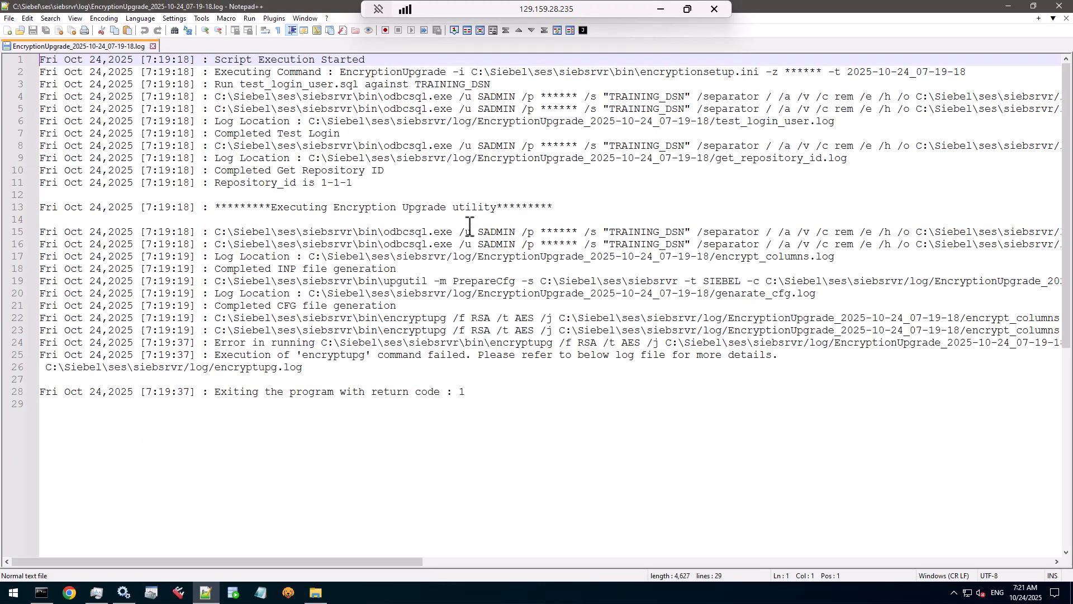
pyautogui.moveTo(363, 73); pyautogui.dragTo(880, 77)
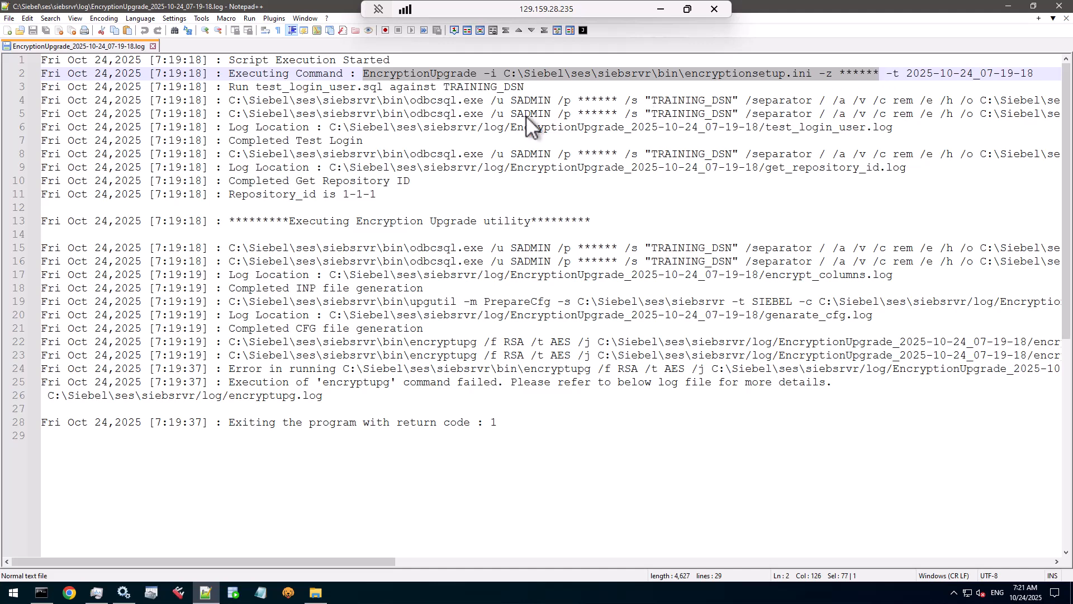
pyautogui.moveTo(348, 88); pyautogui.dragTo(494, 196)
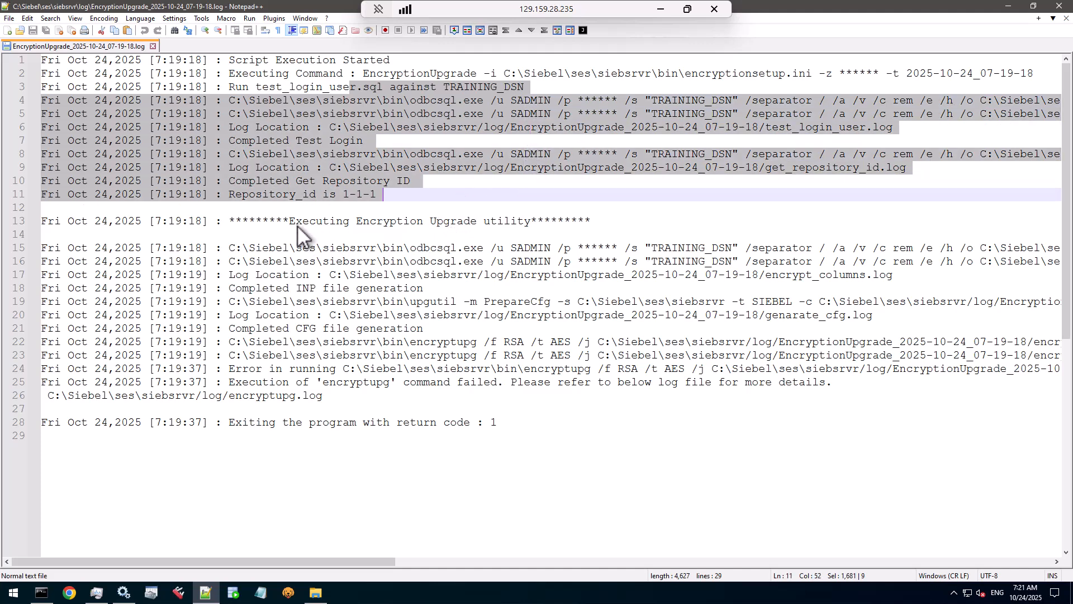
pyautogui.moveTo(296, 226); pyautogui.dragTo(524, 221)
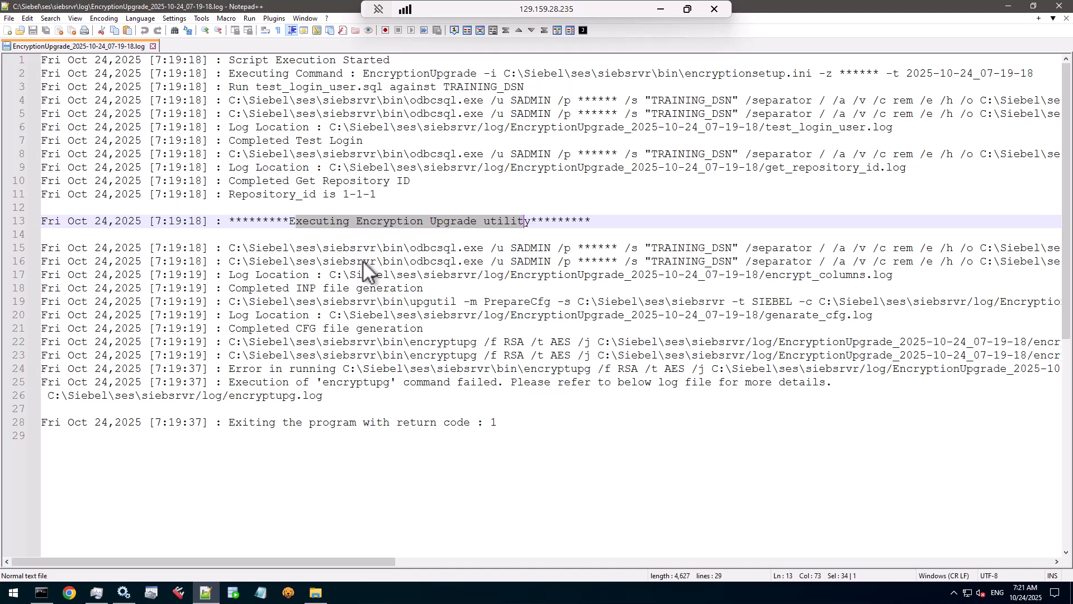
pyautogui.moveTo(377, 250); pyautogui.dragTo(489, 284)
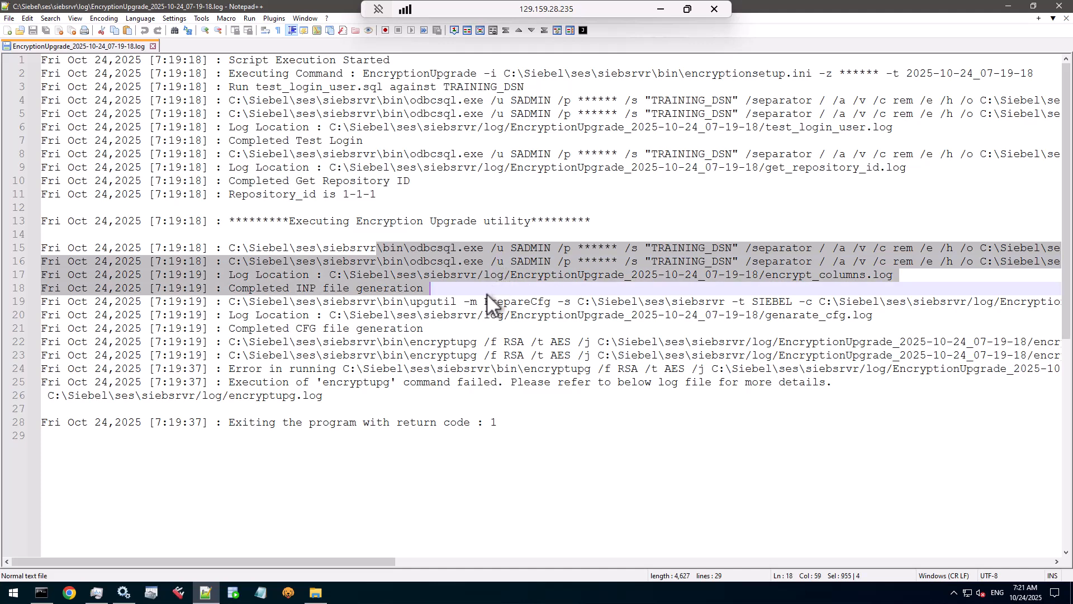
pyautogui.doubleClick(436, 303)
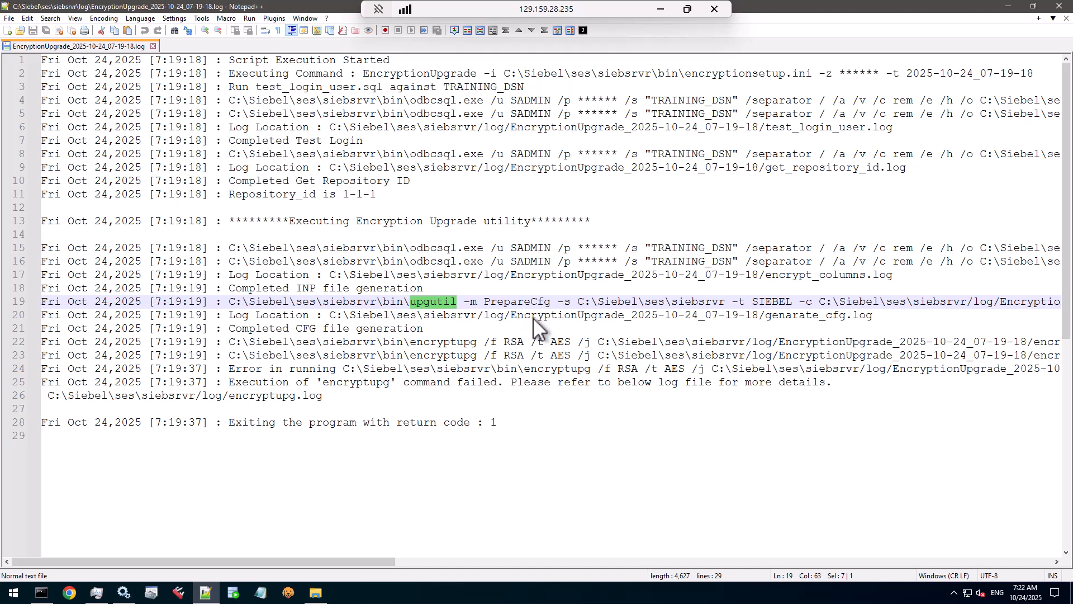
pyautogui.doubleClick(444, 342)
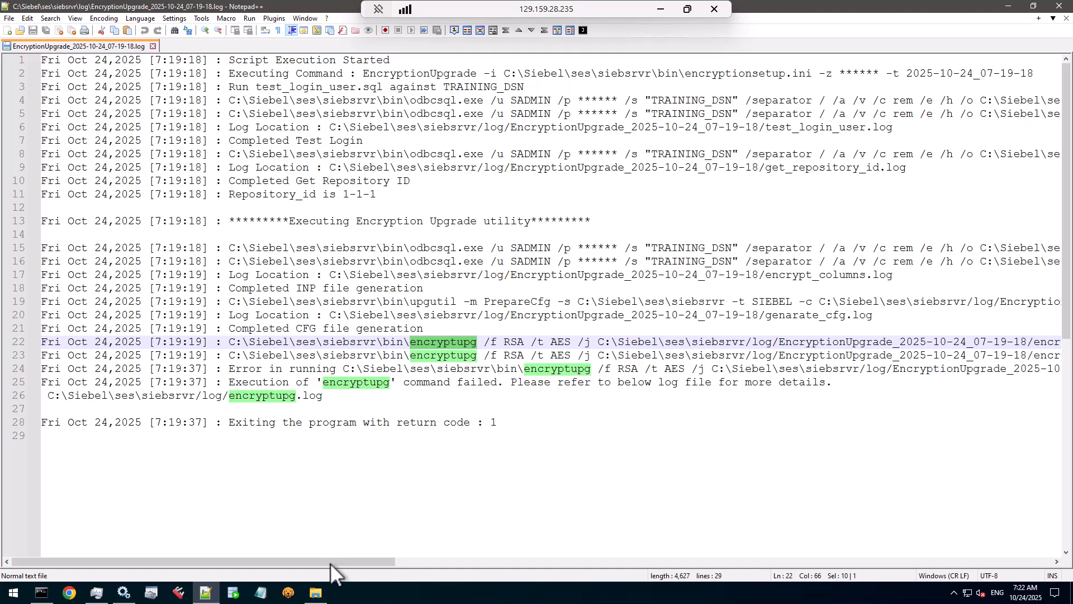
# Step: Trace the failed encryptupg command to encryptupg.log on line 26, then return to the log folder
pyautogui.moveTo(331, 561)
pyautogui.mouseDown()
pyautogui.moveTo(540, 547)
pyautogui.moveTo(321, 559)
pyautogui.mouseUp()
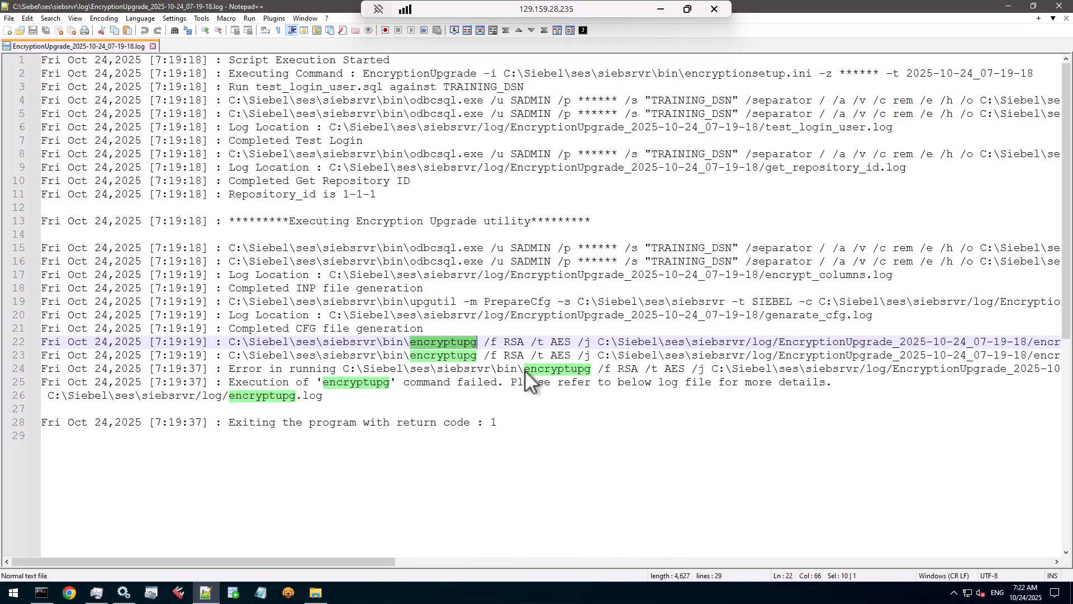
pyautogui.click(601, 382)
pyautogui.moveTo(256, 396); pyautogui.dragTo(148, 404)
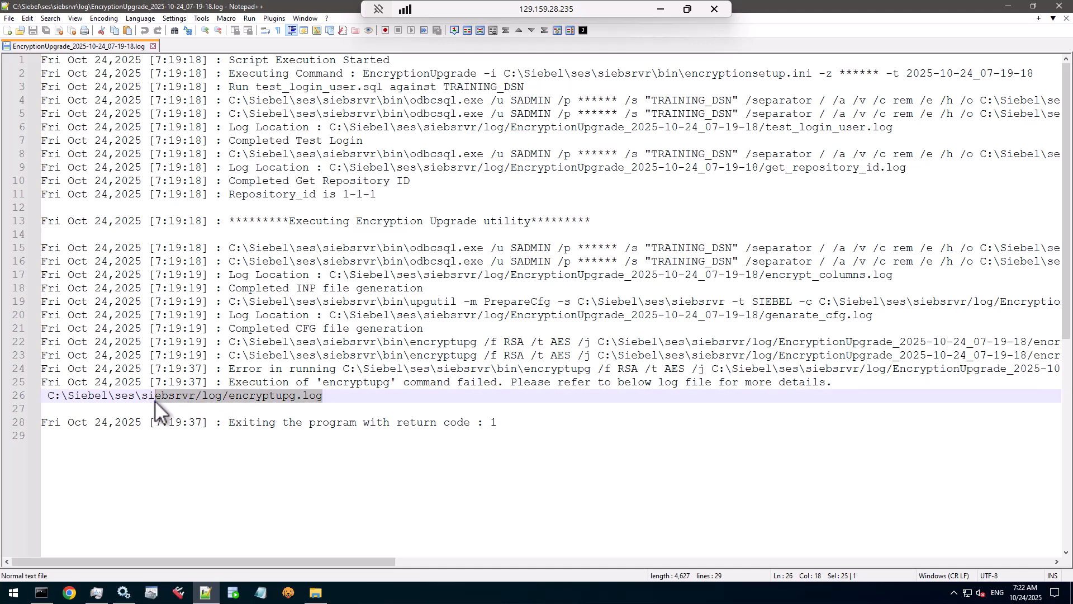
pyautogui.doubleClick(250, 397)
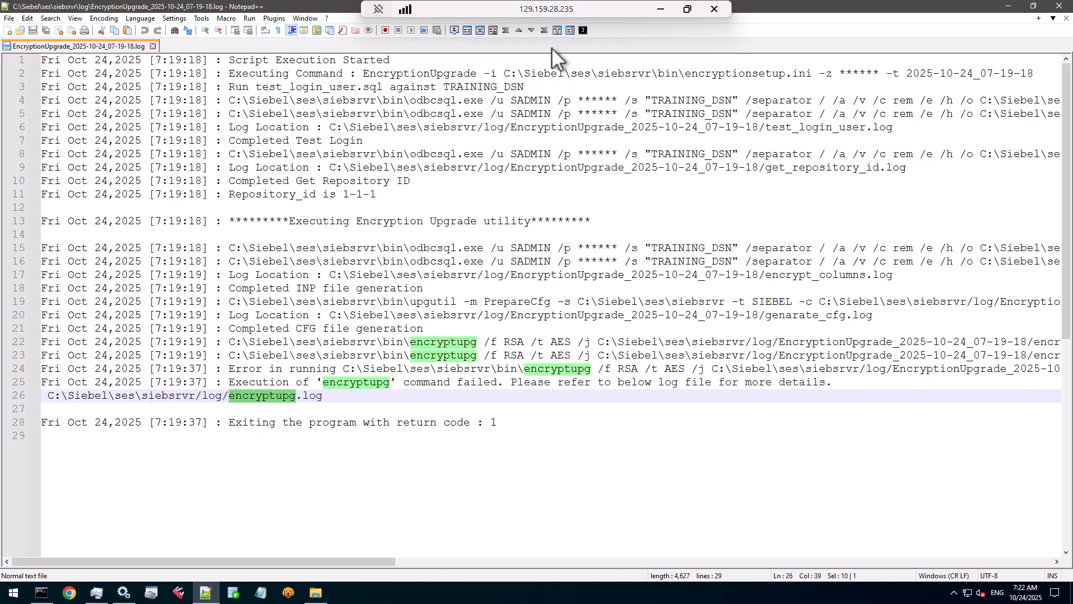
pyautogui.moveTo(367, 73); pyautogui.dragTo(870, 73)
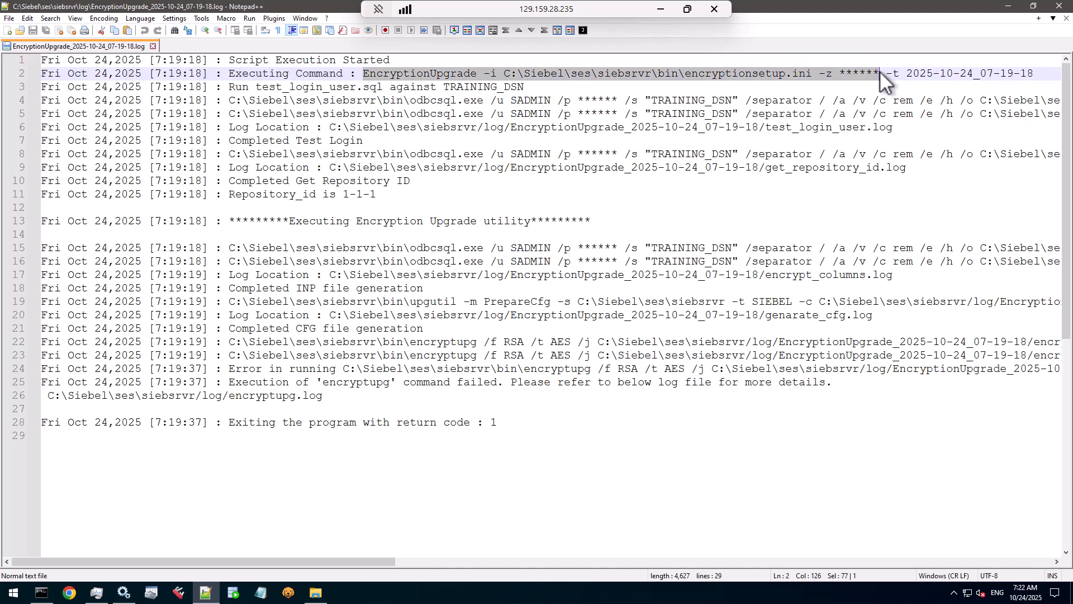
pyautogui.moveTo(231, 396); pyautogui.dragTo(397, 391)
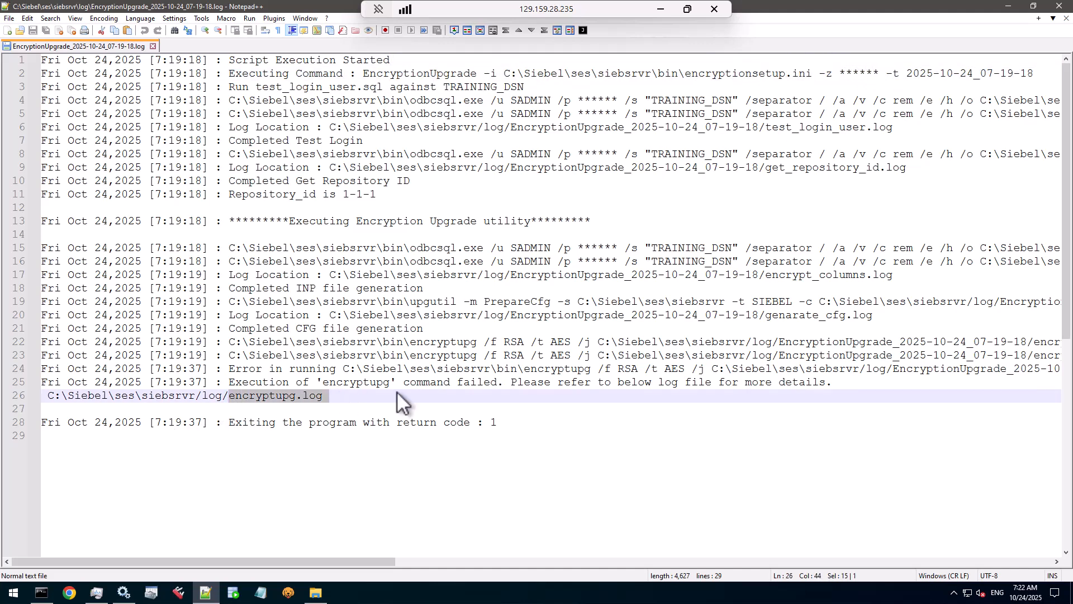
pyautogui.click(316, 593)
pyautogui.rightClick(371, 173)
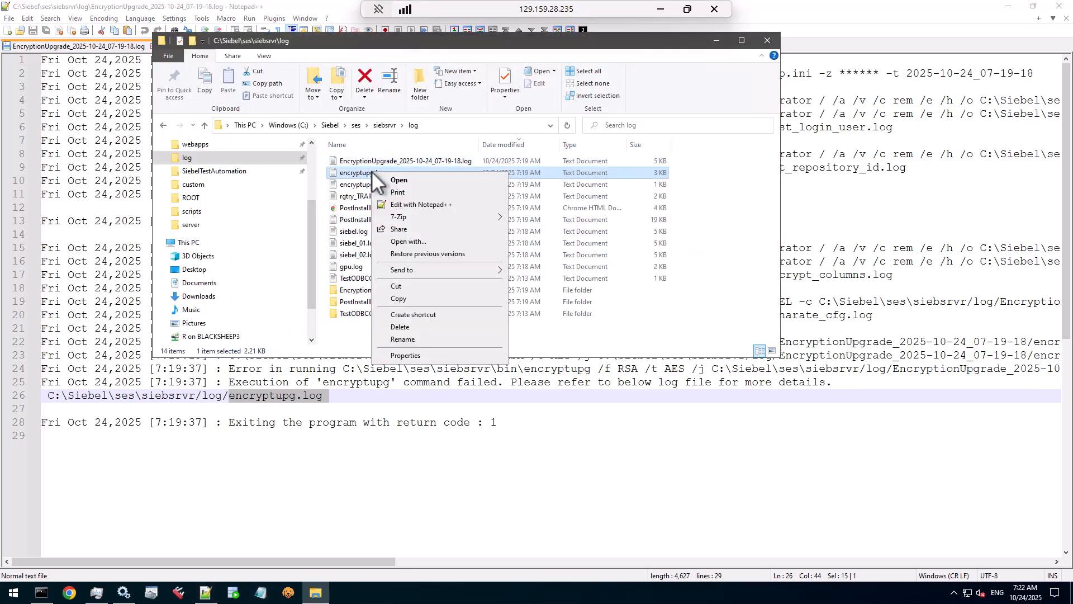
pyautogui.click(411, 205)
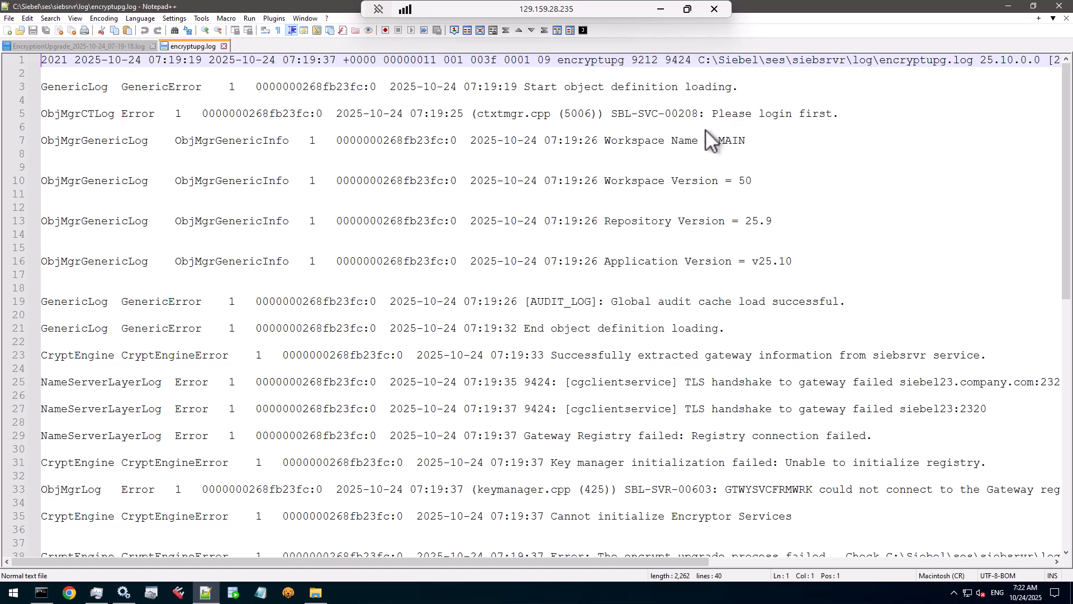
pyautogui.scroll(-1, 675, 146)
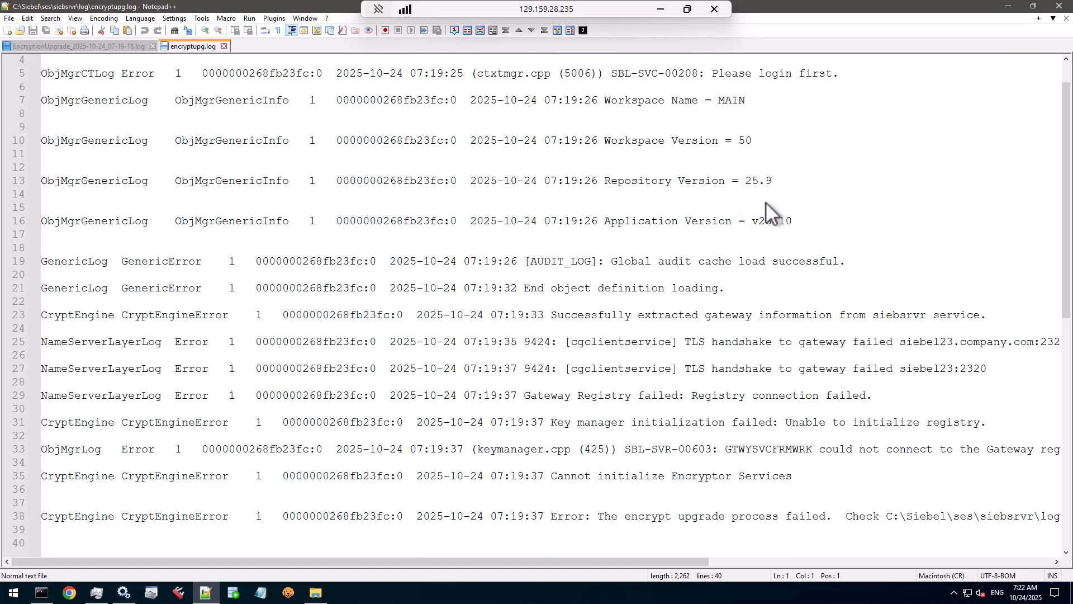
pyautogui.scroll(-1, 766, 203)
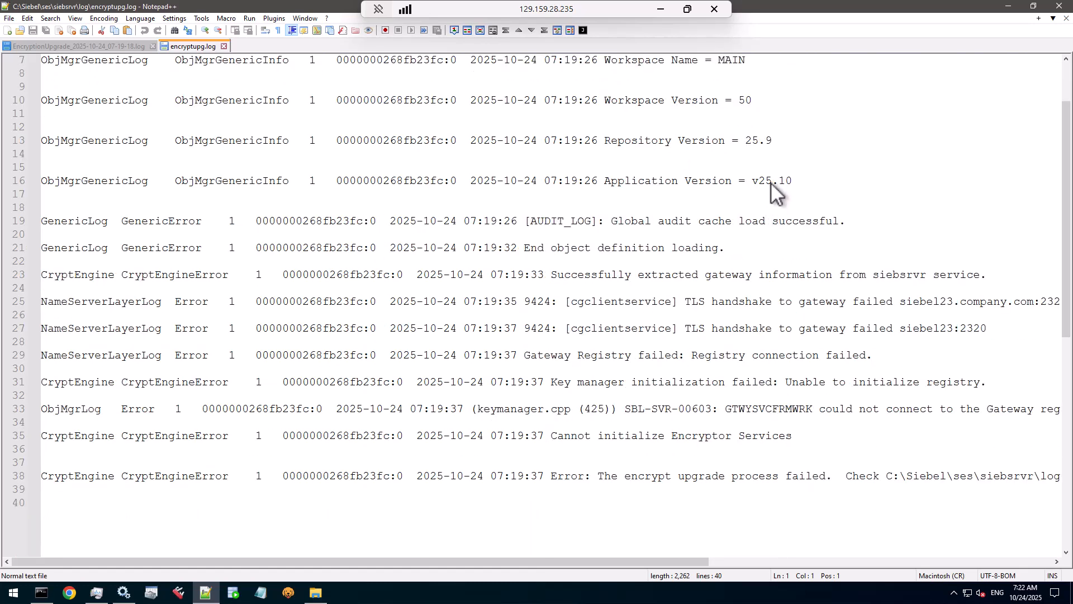
pyautogui.moveTo(753, 180); pyautogui.dragTo(792, 180)
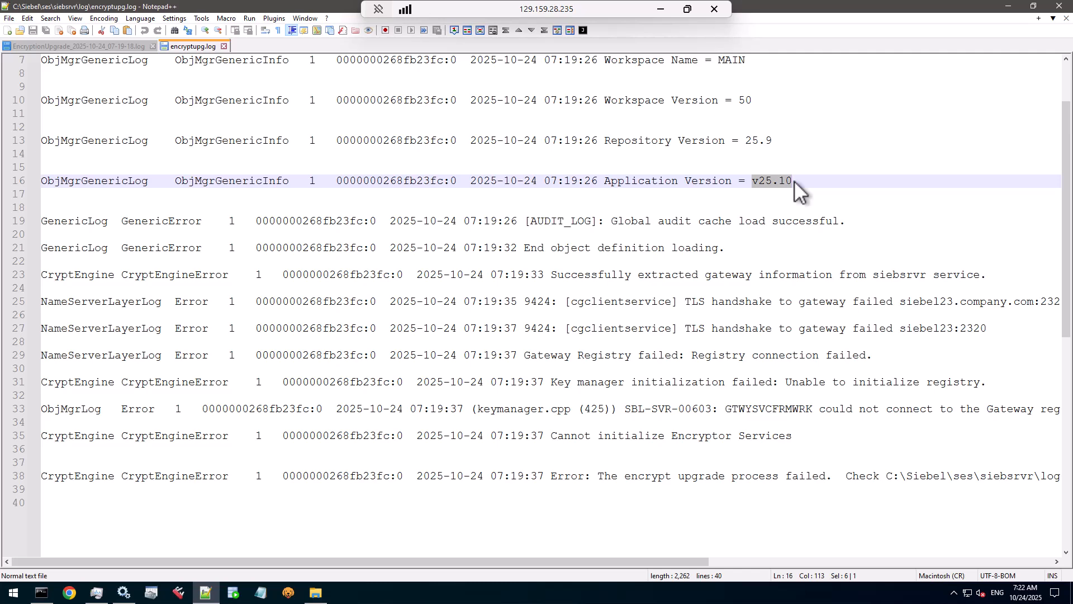
pyautogui.scroll(-2, 792, 185)
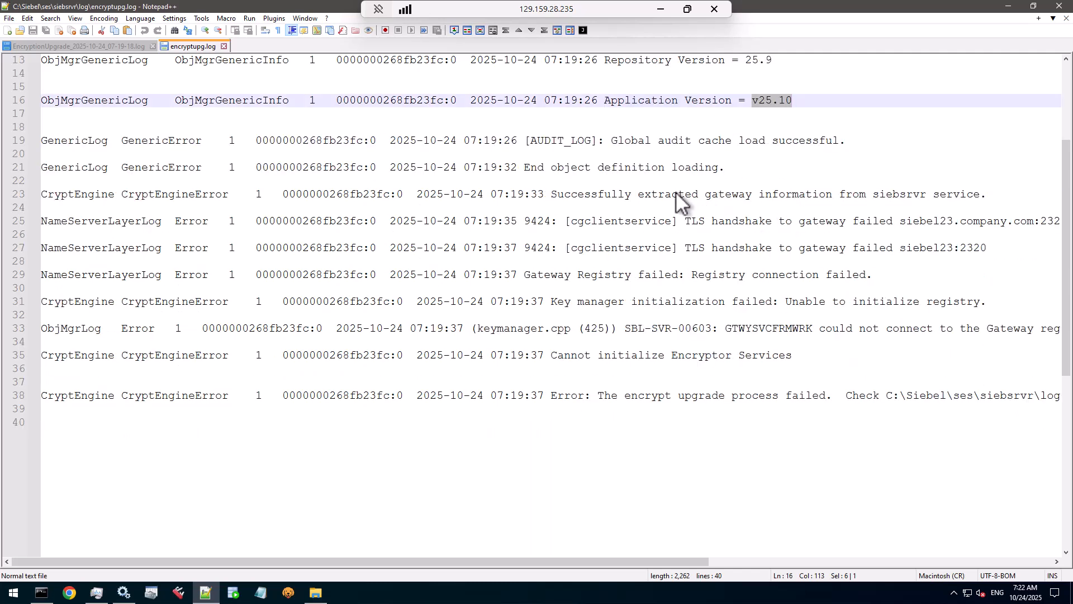
pyautogui.click(713, 222)
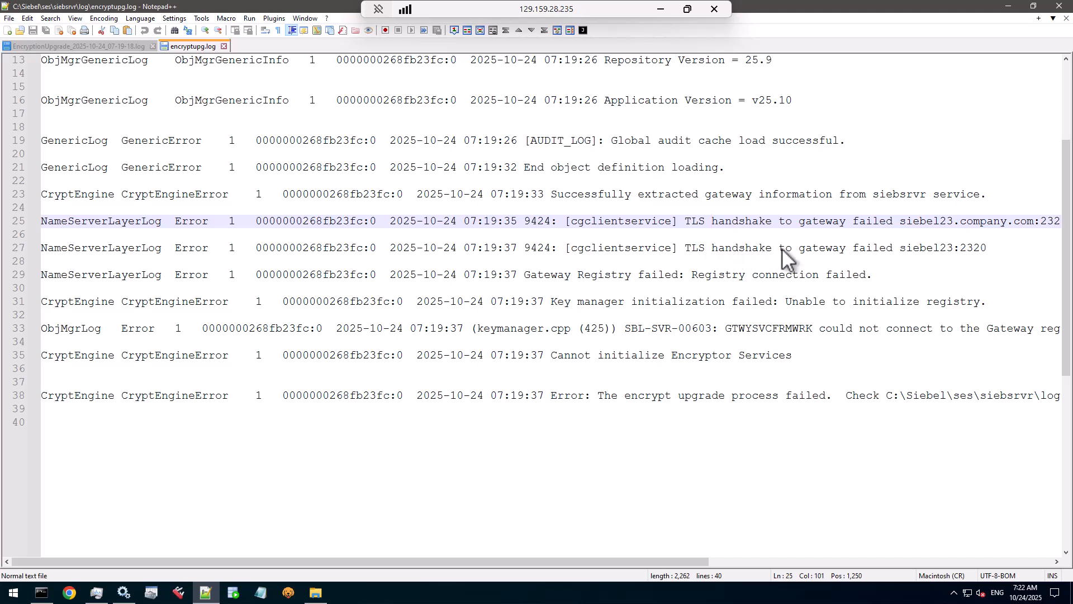
pyautogui.moveTo(718, 247); pyautogui.dragTo(1013, 251)
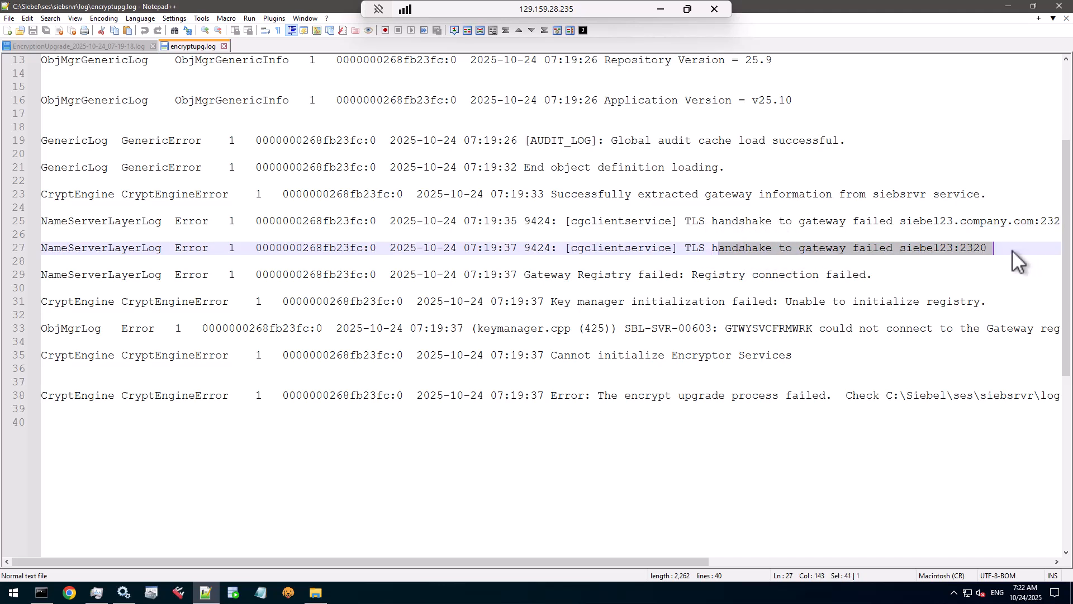
pyautogui.moveTo(828, 328); pyautogui.dragTo(1001, 331)
pyautogui.moveTo(639, 355); pyautogui.dragTo(799, 361)
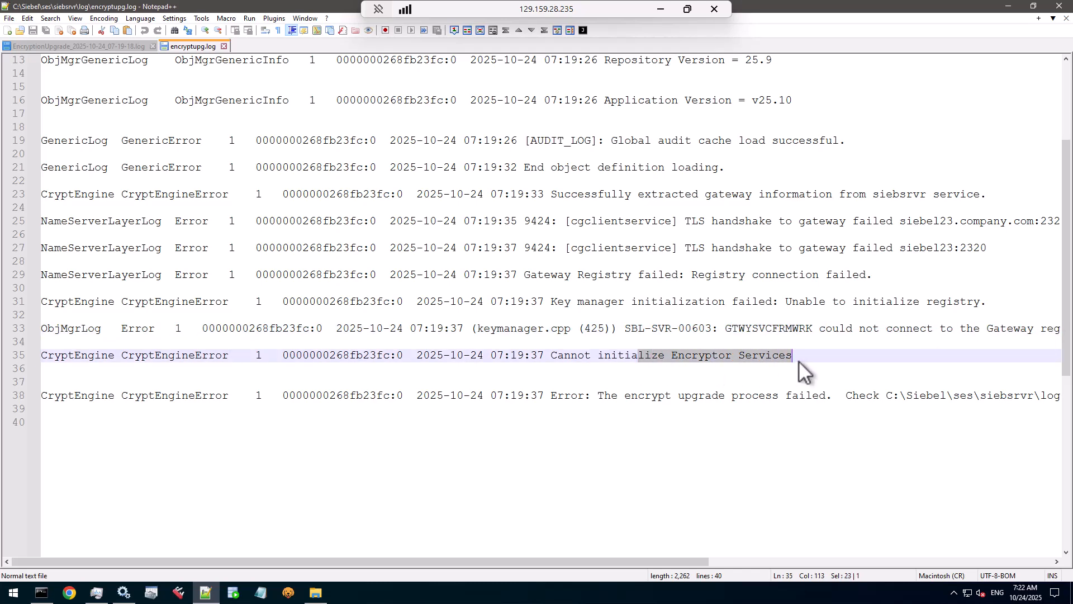
pyautogui.moveTo(671, 563); pyautogui.dragTo(988, 542)
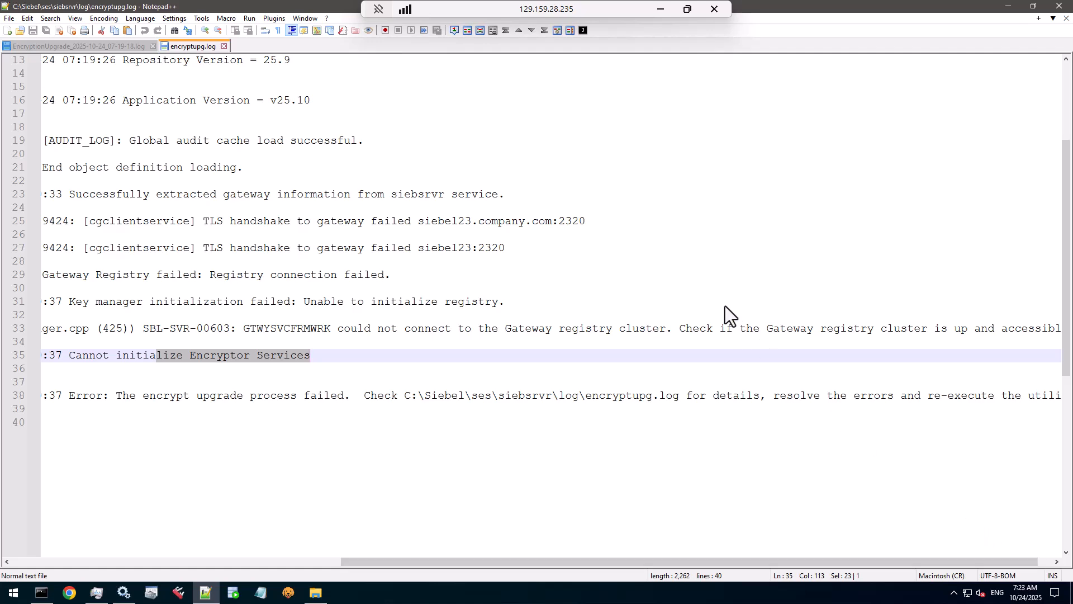
pyautogui.moveTo(745, 329); pyautogui.dragTo(982, 333)
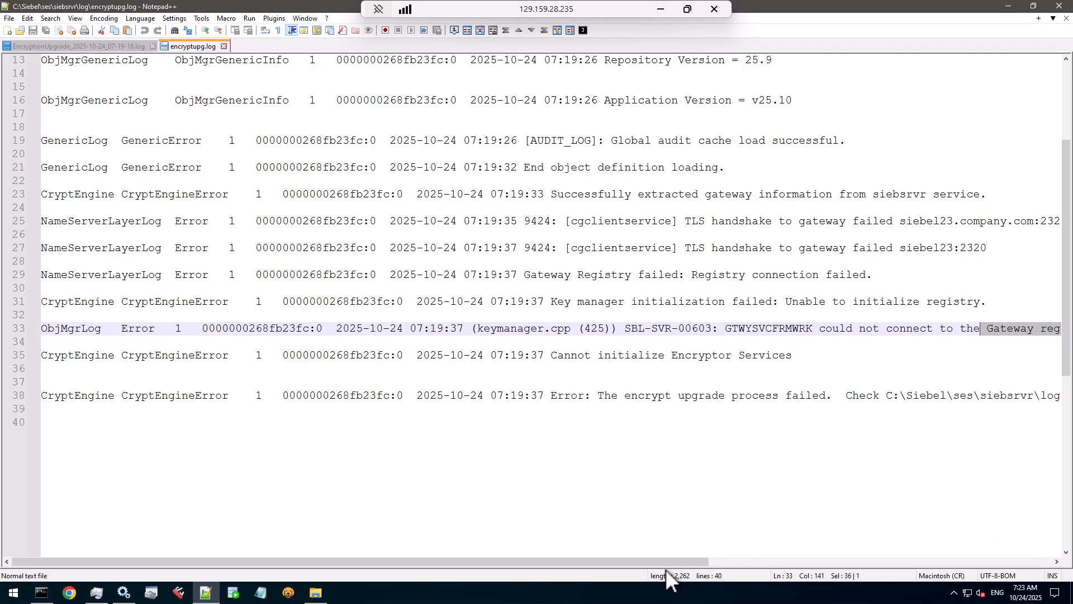
pyautogui.moveTo(662, 562); pyautogui.dragTo(1059, 561)
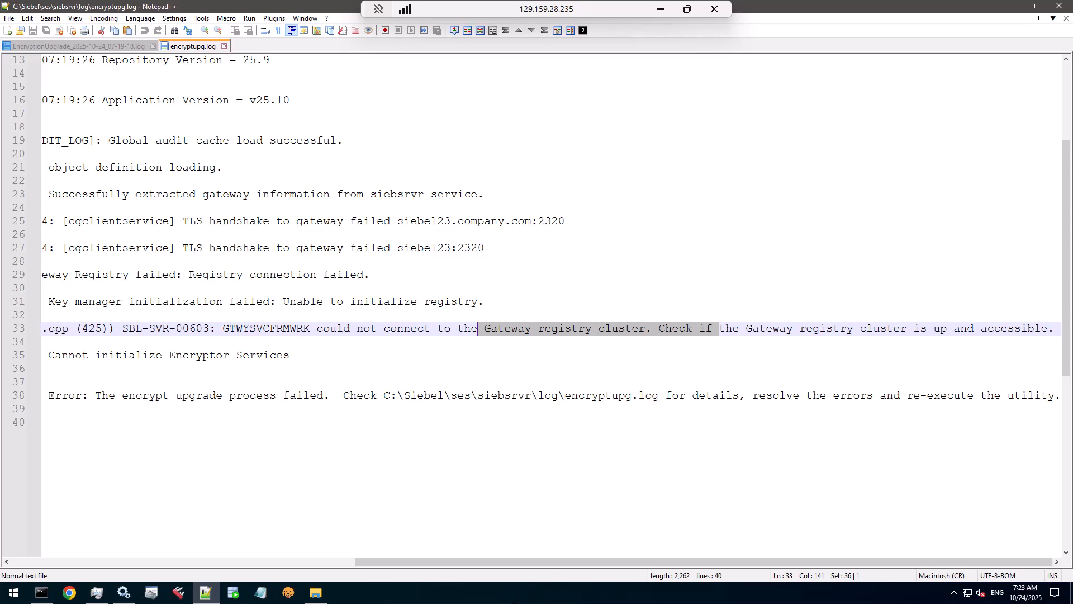
pyautogui.moveTo(589, 563); pyautogui.dragTo(235, 565)
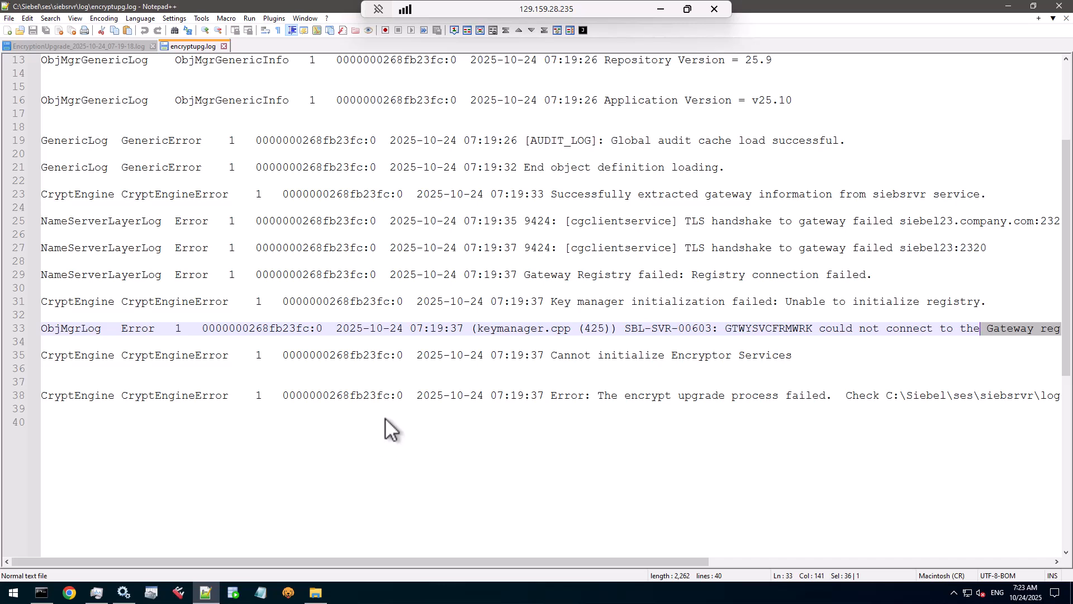
# Step: Refresh the Services list and show properties for the Apache Tomcat Siebel ses_External service
pyautogui.click(124, 592)
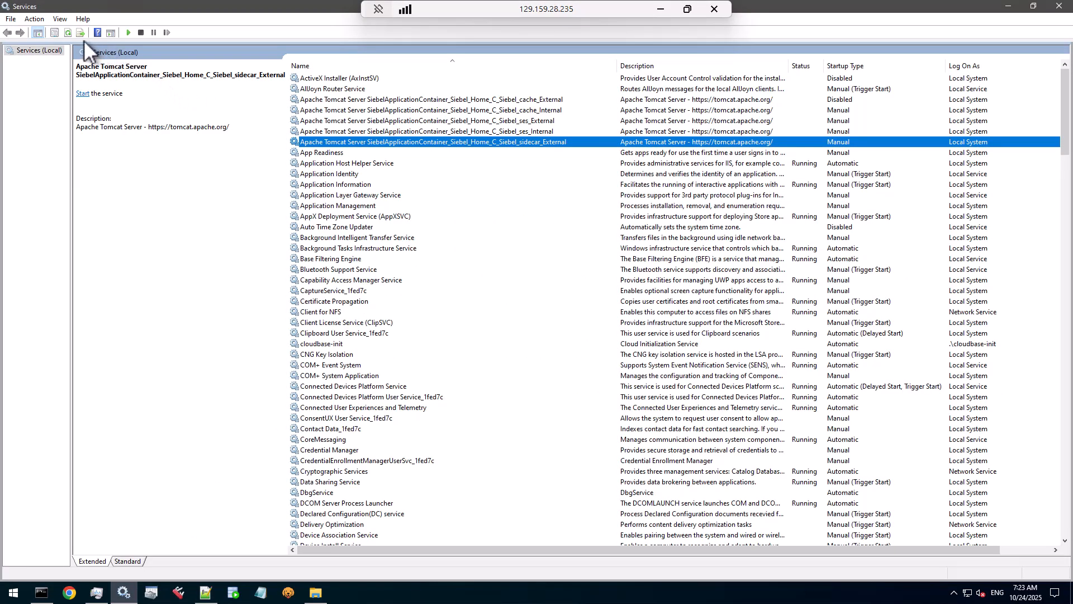
pyautogui.click(69, 32)
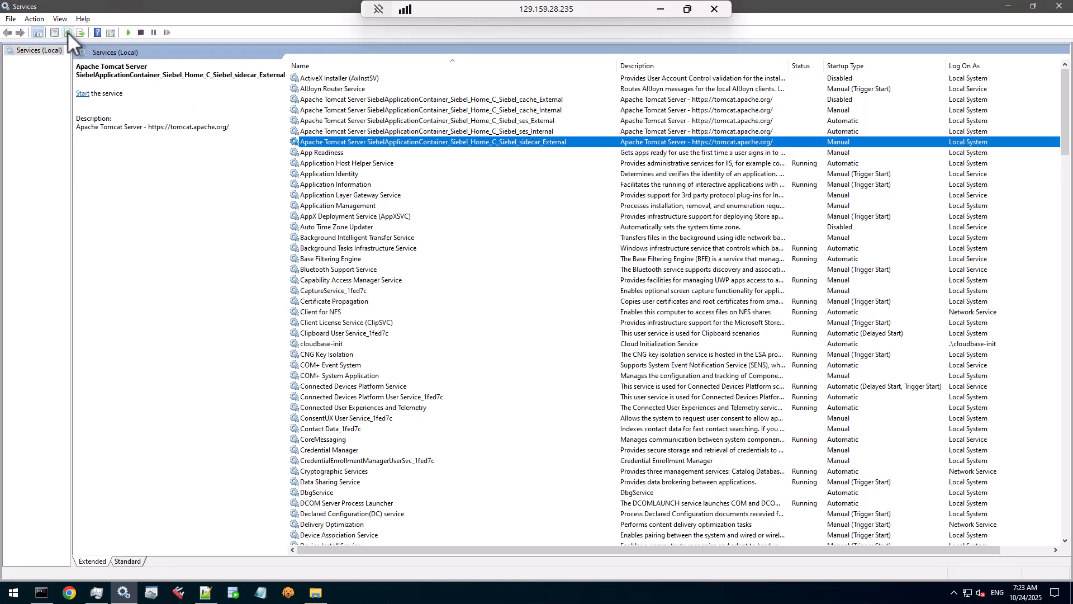
pyautogui.click(512, 122)
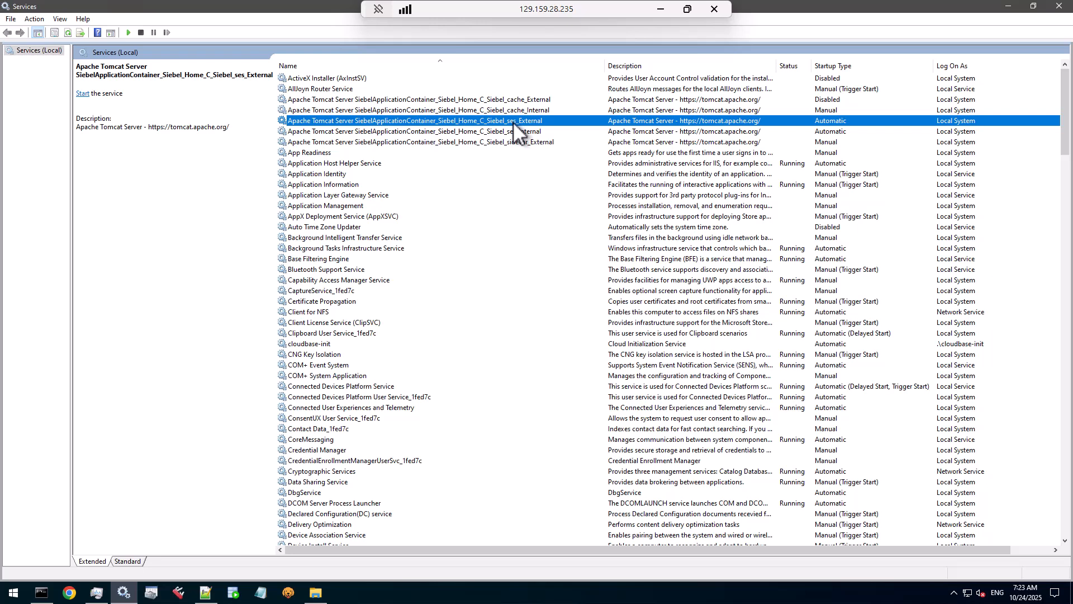
pyautogui.doubleClick(514, 123)
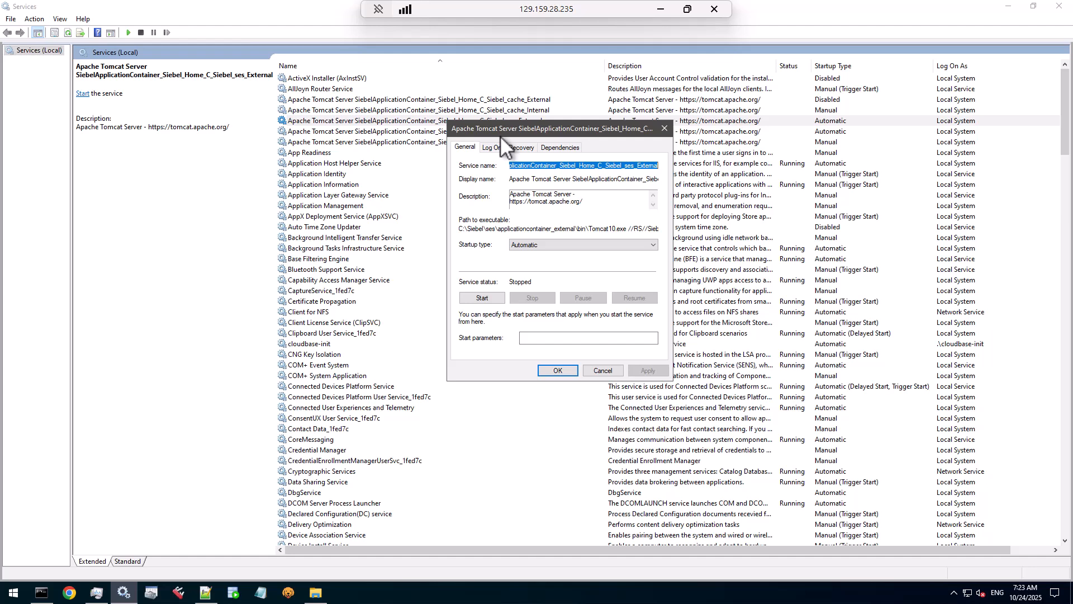
# Step: Set ses_External's startup type to Manual, apply it, and copy its executable path
pyautogui.click(525, 244)
pyautogui.click(526, 271)
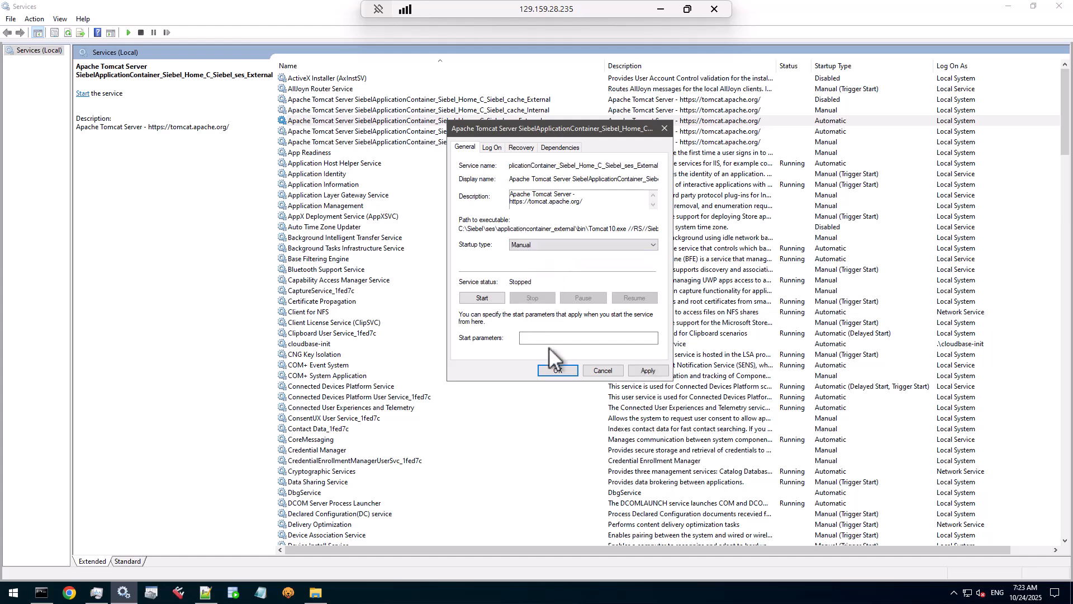
pyautogui.click(649, 371)
pyautogui.moveTo(460, 228); pyautogui.dragTo(697, 224)
pyautogui.rightClick(645, 226)
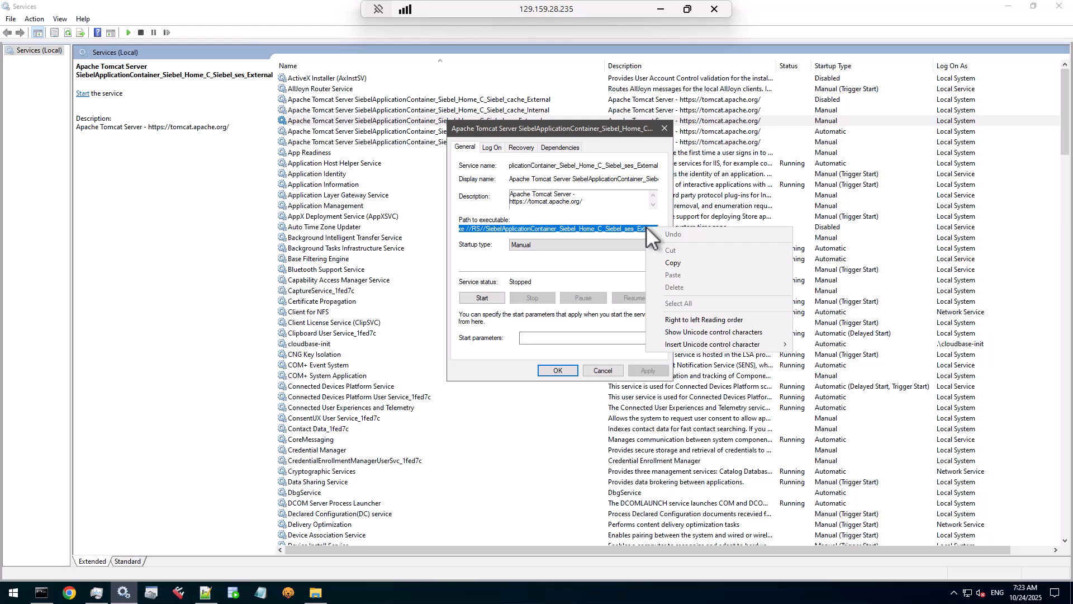
pyautogui.click(665, 262)
# Step: Run the pasted path in Command Prompt as Tomcat10w with the //ES// switch
pyautogui.click(42, 594)
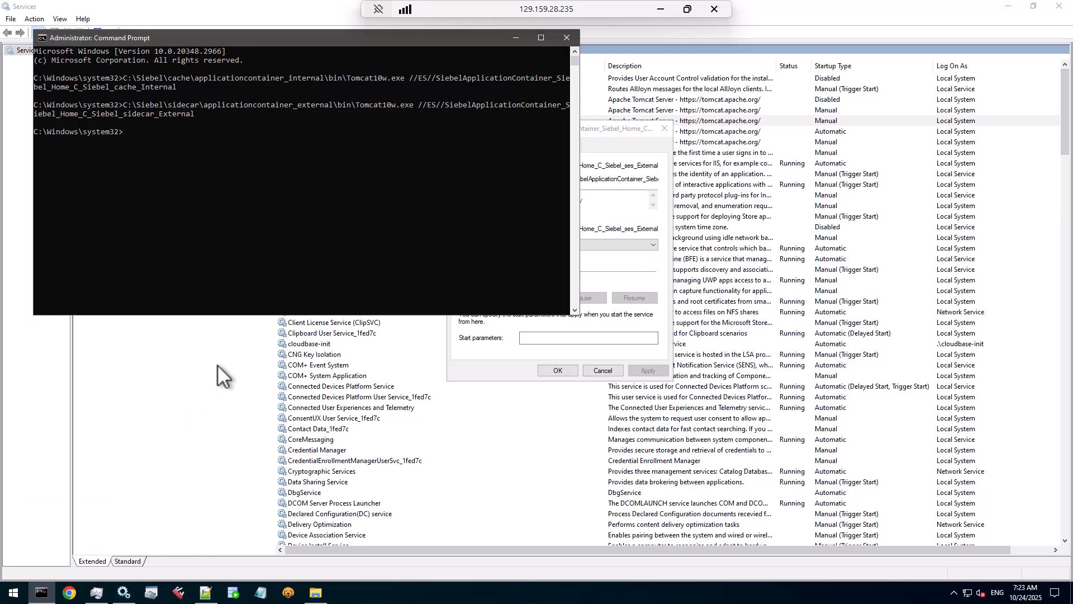
pyautogui.hotkey('ctrl', 'v')
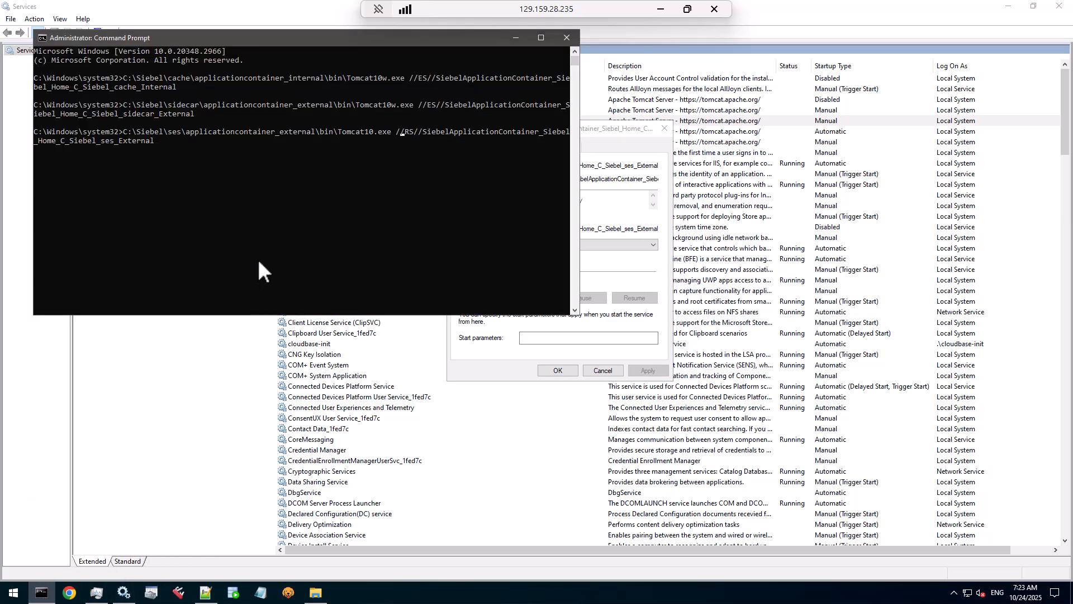
pyautogui.press('BackSpace')
pyautogui.write('E')
pyautogui.press('Left')
pyautogui.press('Left')
pyautogui.press('Left')
pyautogui.press('Left')
pyautogui.press('Left')
pyautogui.press('Left')
pyautogui.write('w')
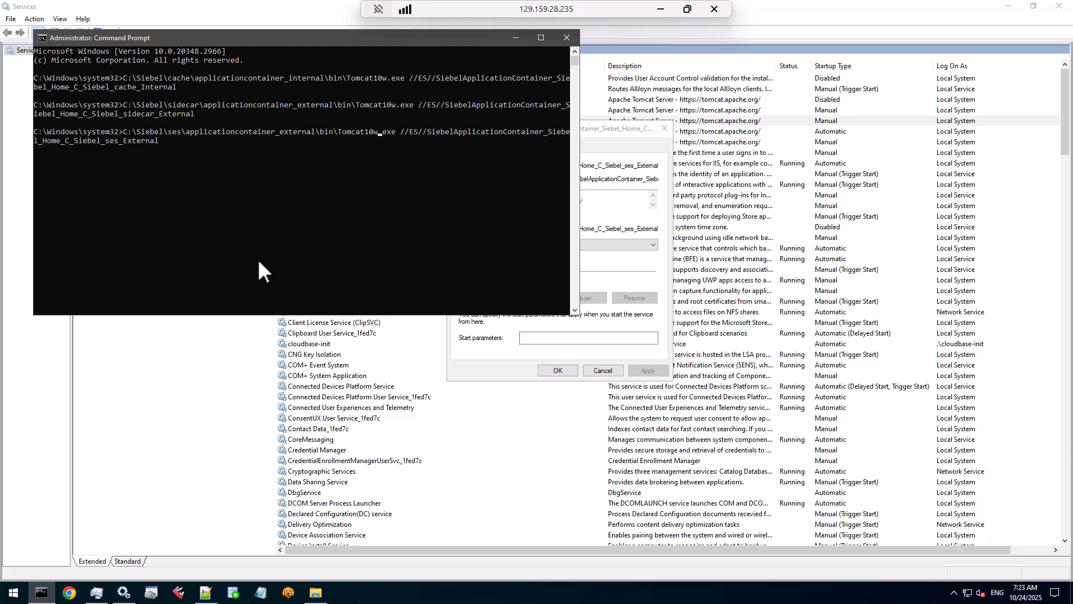
pyautogui.press('Return')
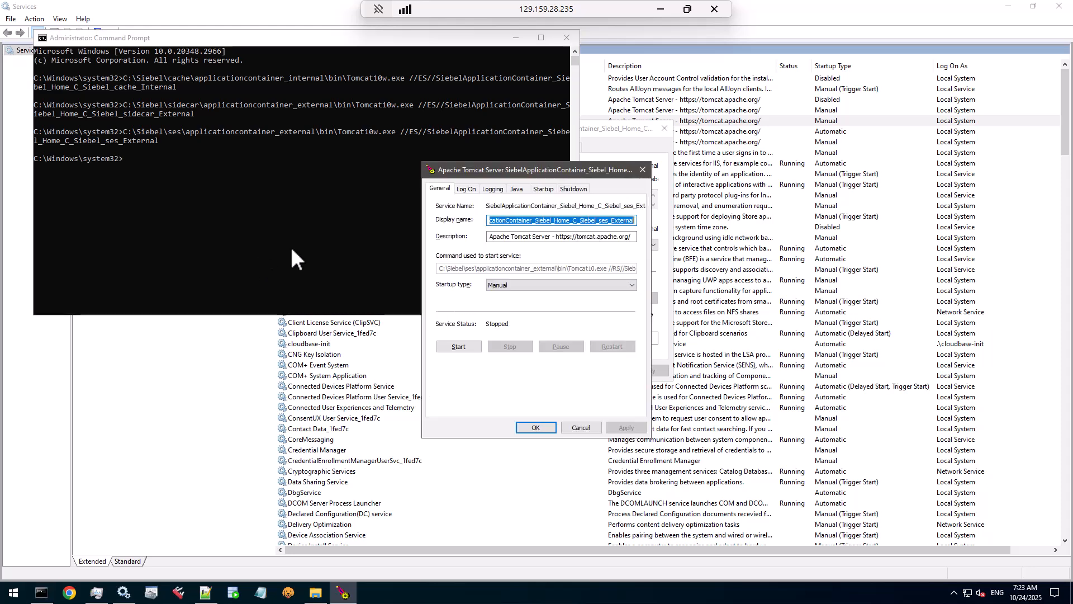
# Step: Set ses_External's Java Virtual Machine to C:\Siebel\ses\jre\21.0\bin\server\jvm.dll
pyautogui.click(517, 190)
pyautogui.click(629, 232)
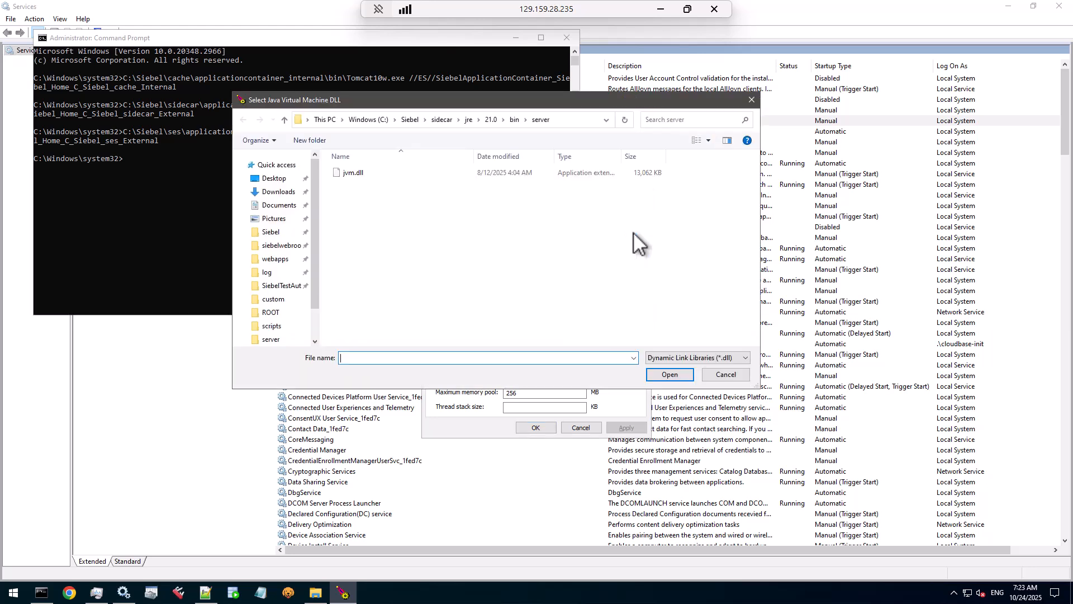
pyautogui.click(559, 118)
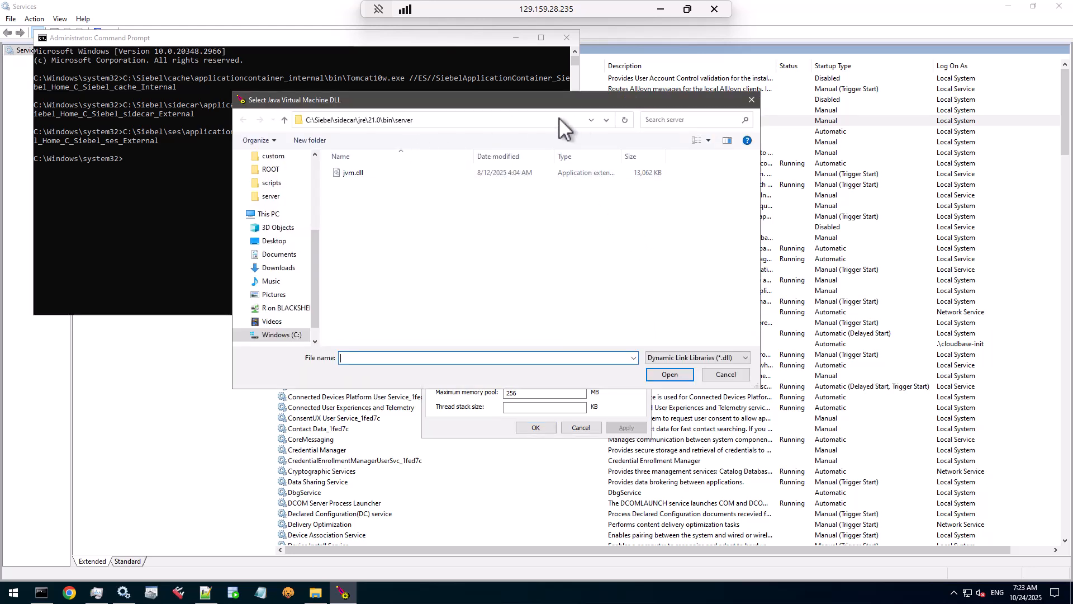
pyautogui.doubleClick(347, 121)
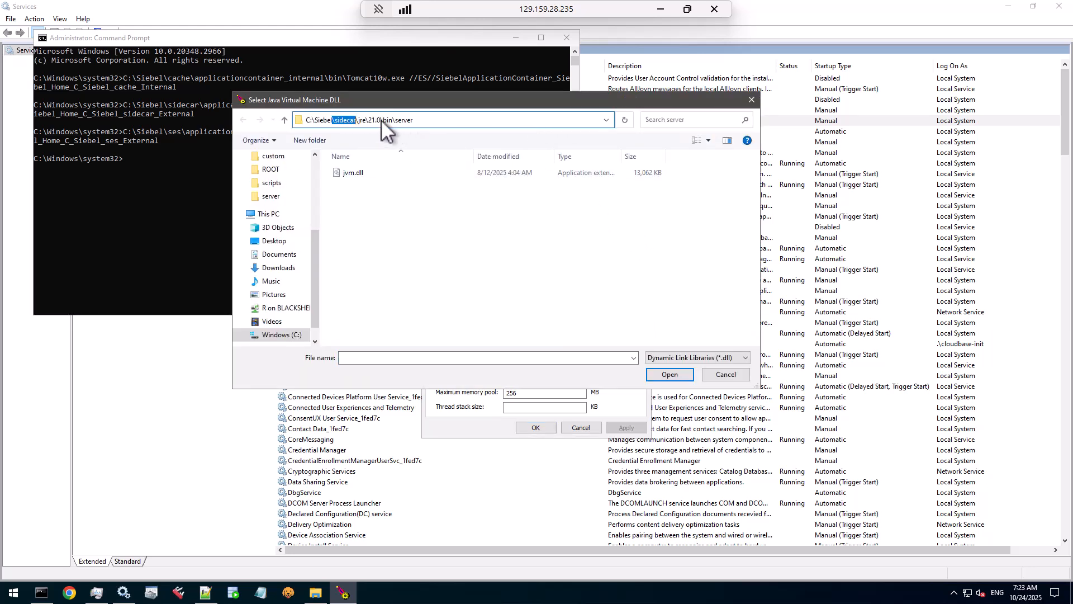
pyautogui.write('ses')
pyautogui.press('Return')
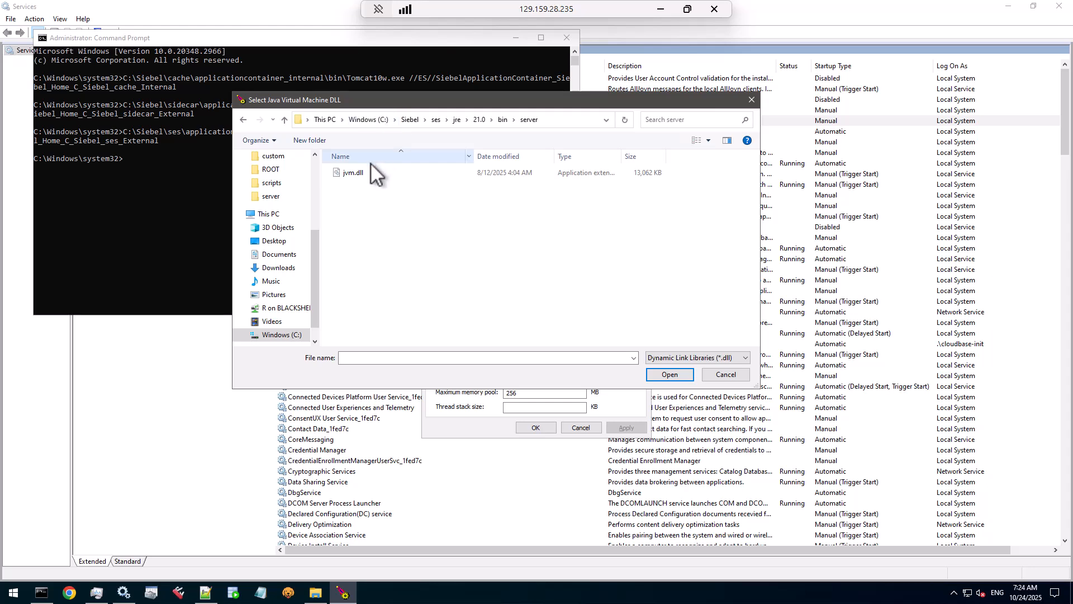
pyautogui.click(354, 173)
pyautogui.click(671, 375)
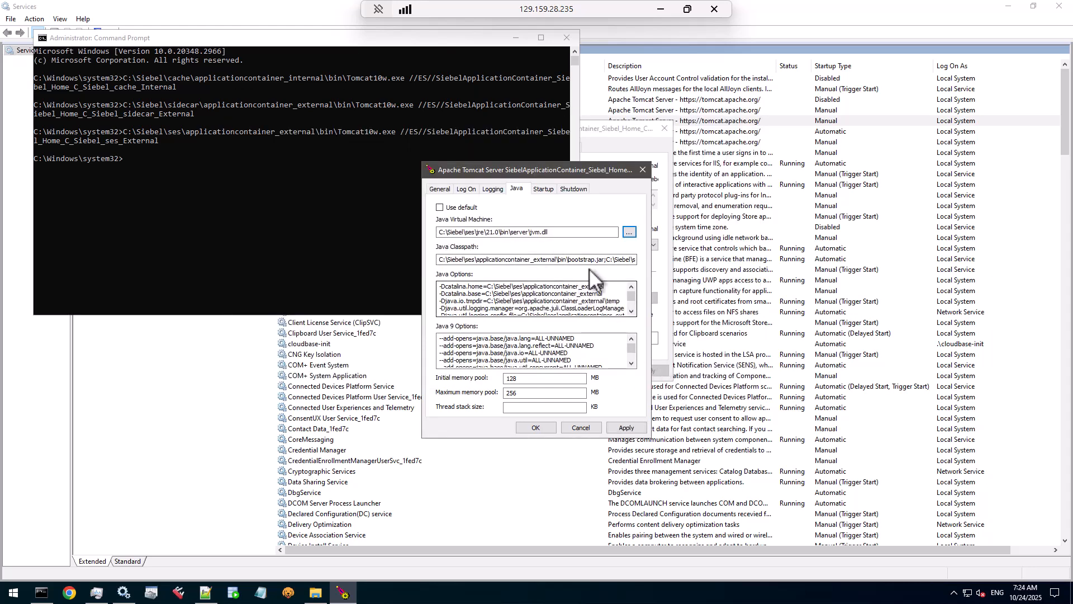
# Step: Set initial and maximum memory pools to 2560 MB, apply, and close the properties
pyautogui.click(529, 392)
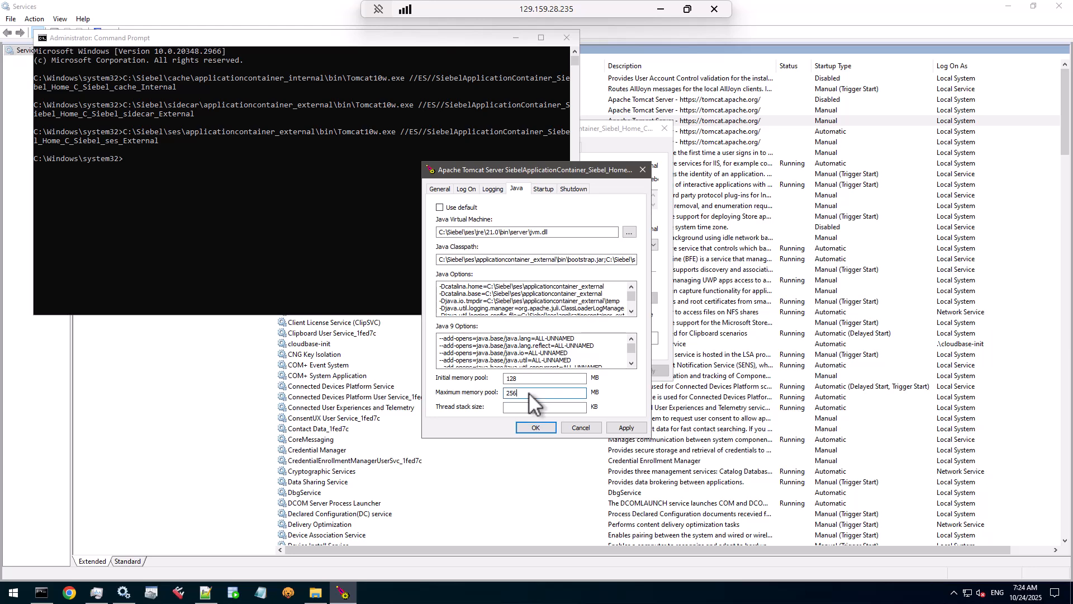
pyautogui.write('0')
pyautogui.moveTo(531, 392); pyautogui.dragTo(484, 376)
pyautogui.hotkey('ctrl', 'v')
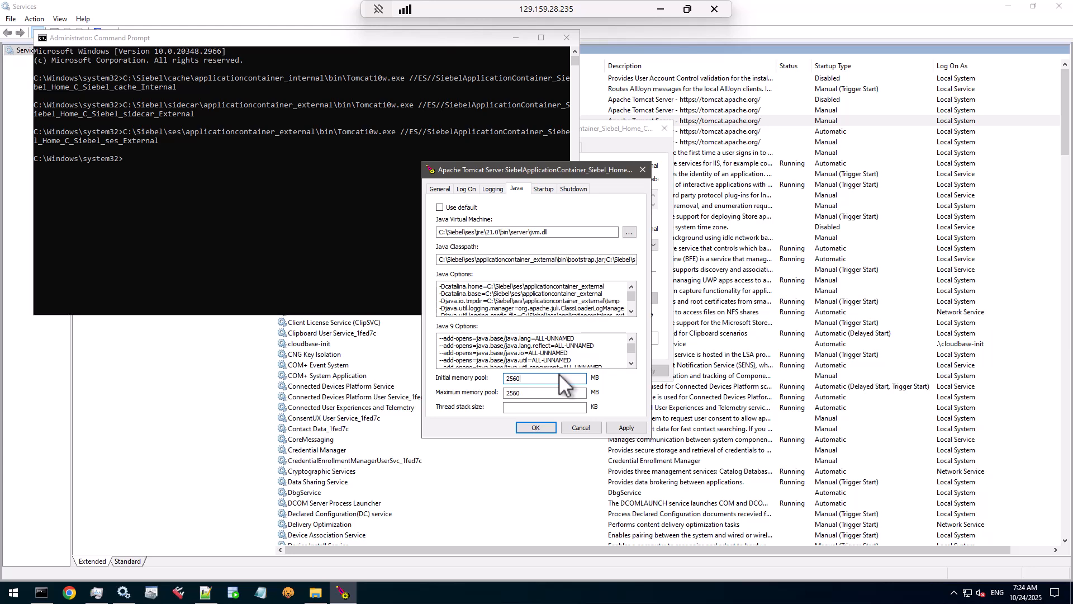
pyautogui.doubleClick(525, 389)
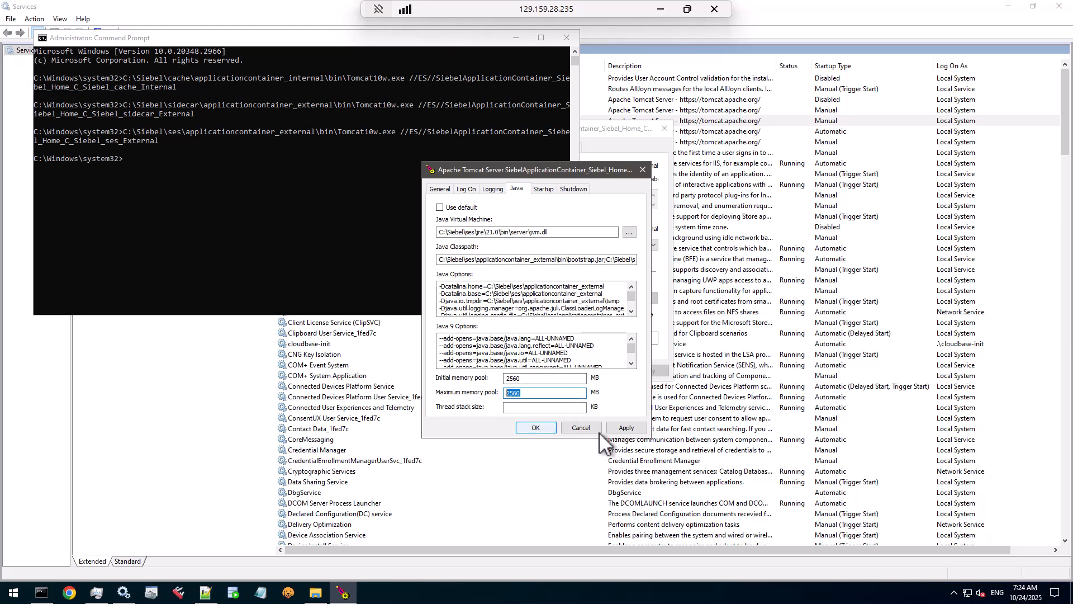
pyautogui.click(616, 425)
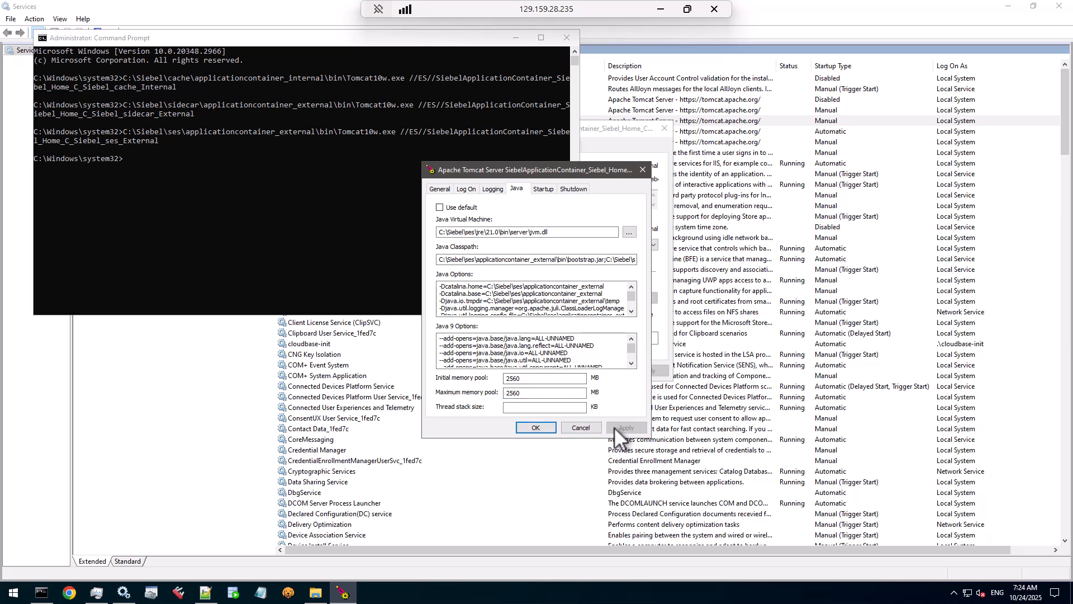
pyautogui.click(537, 429)
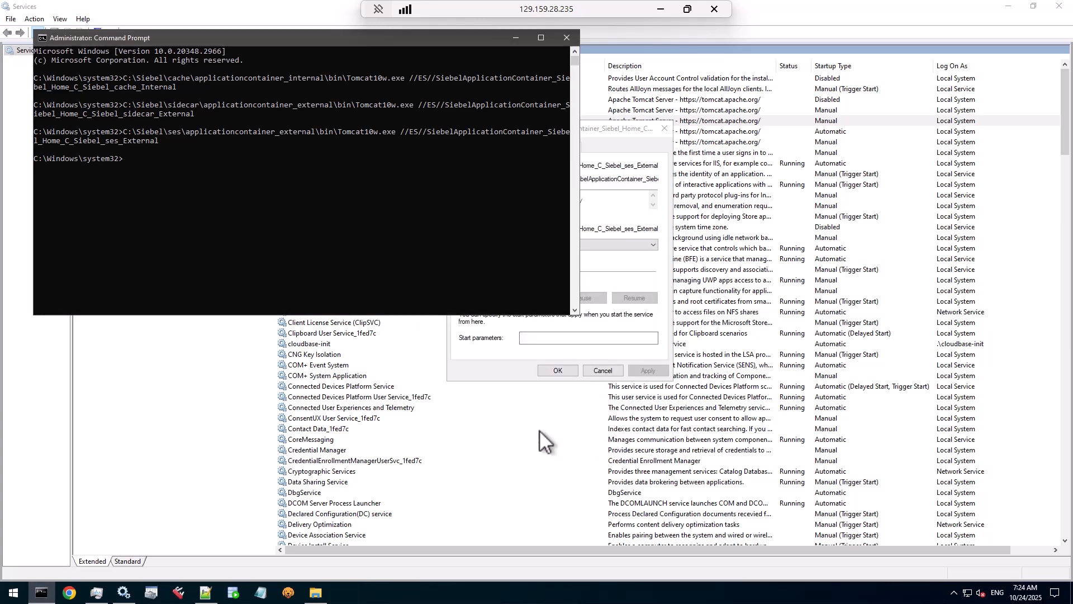
# Step: Close ses_External's properties, set ses_Internal to Manual startup, and copy its executable path
pyautogui.click(508, 363)
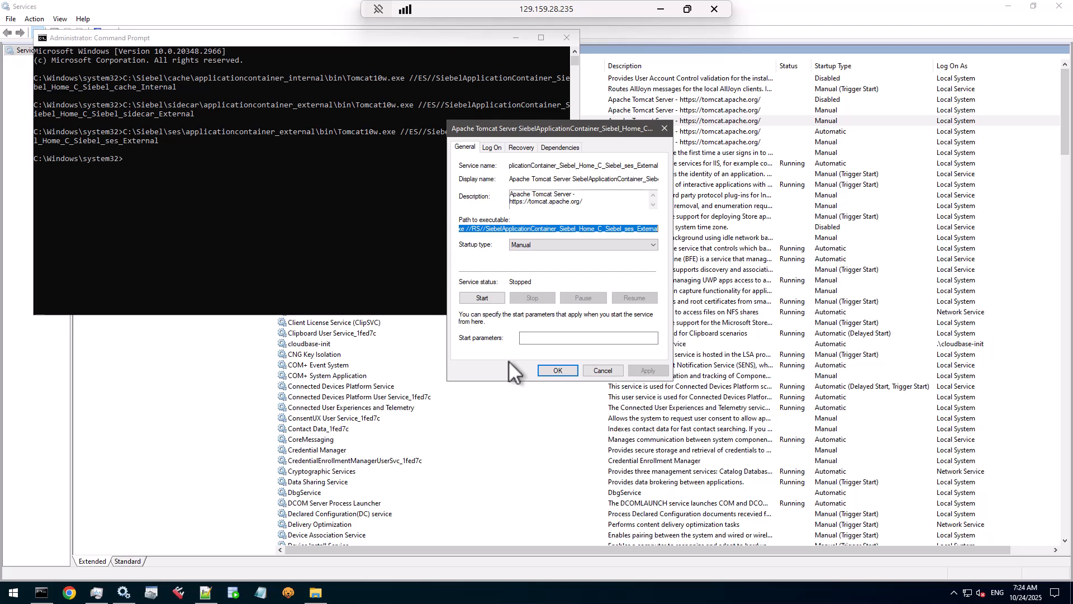
pyautogui.click(559, 371)
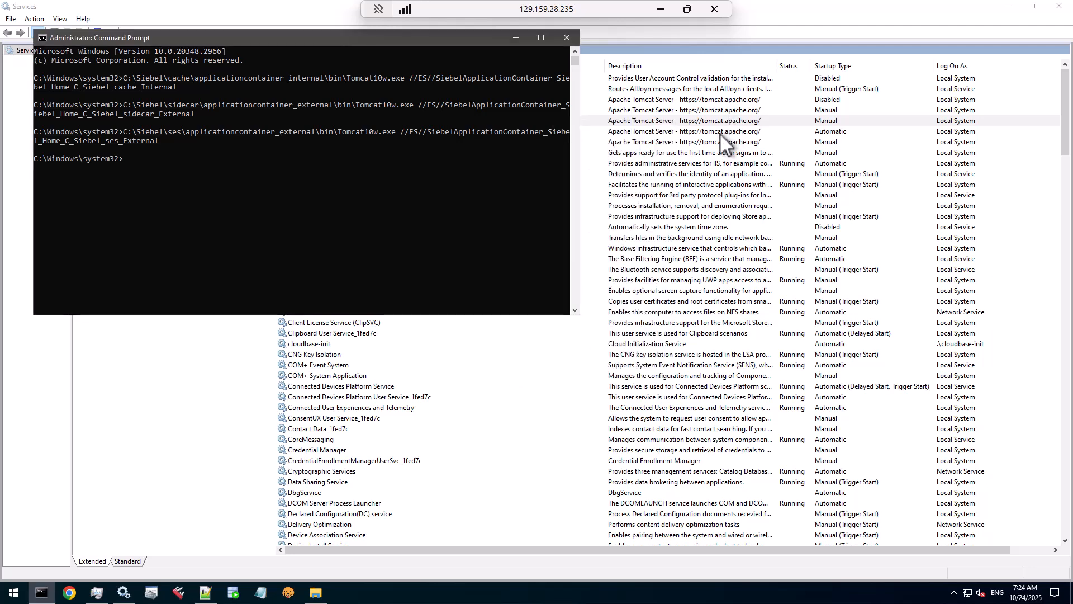
pyautogui.doubleClick(720, 133)
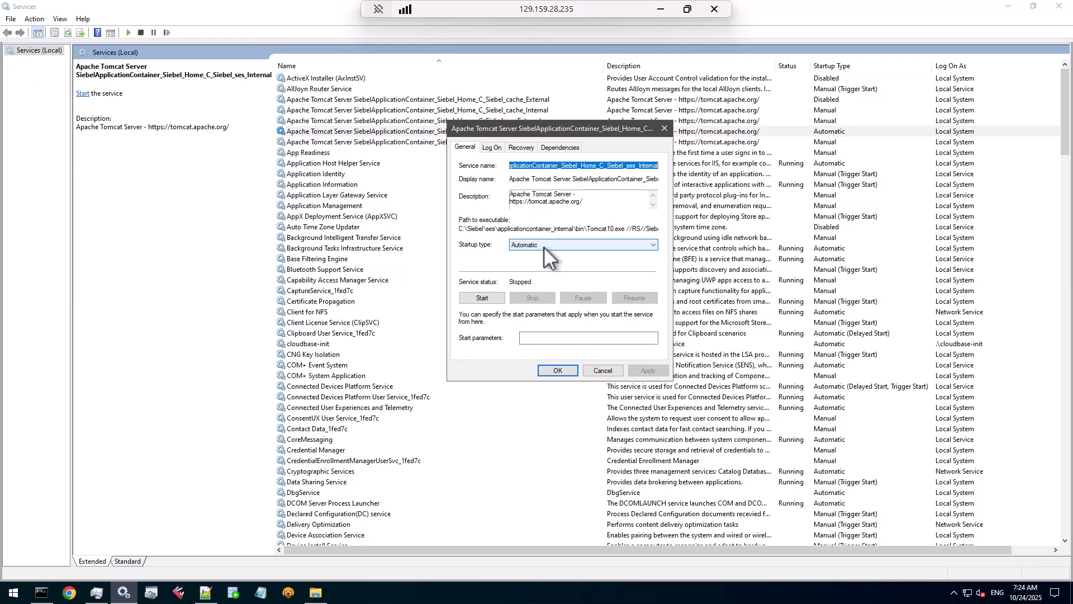
pyautogui.click(544, 246)
pyautogui.click(581, 271)
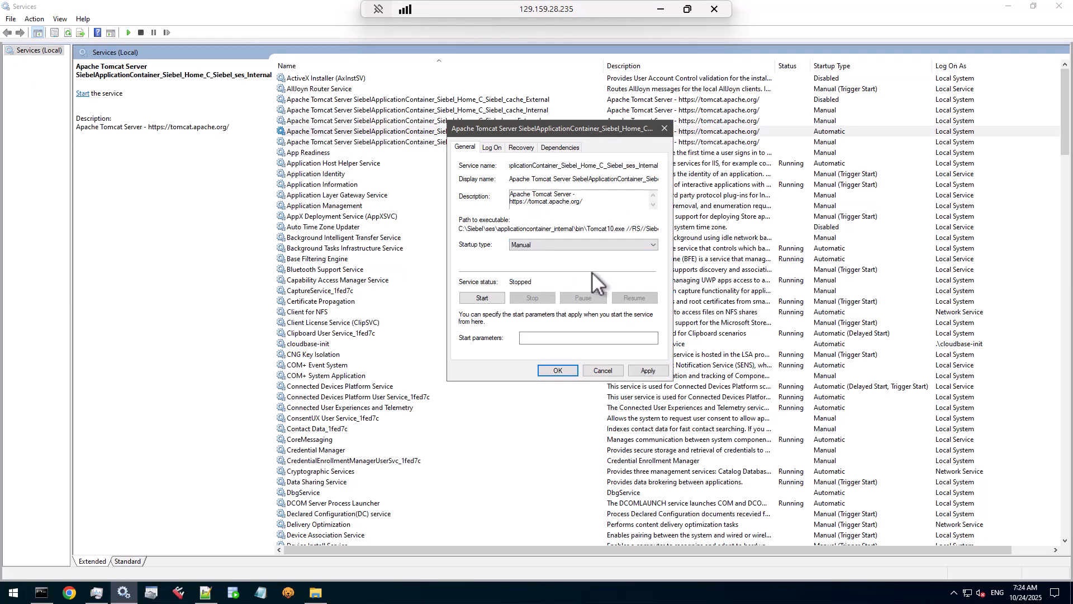
pyautogui.click(648, 370)
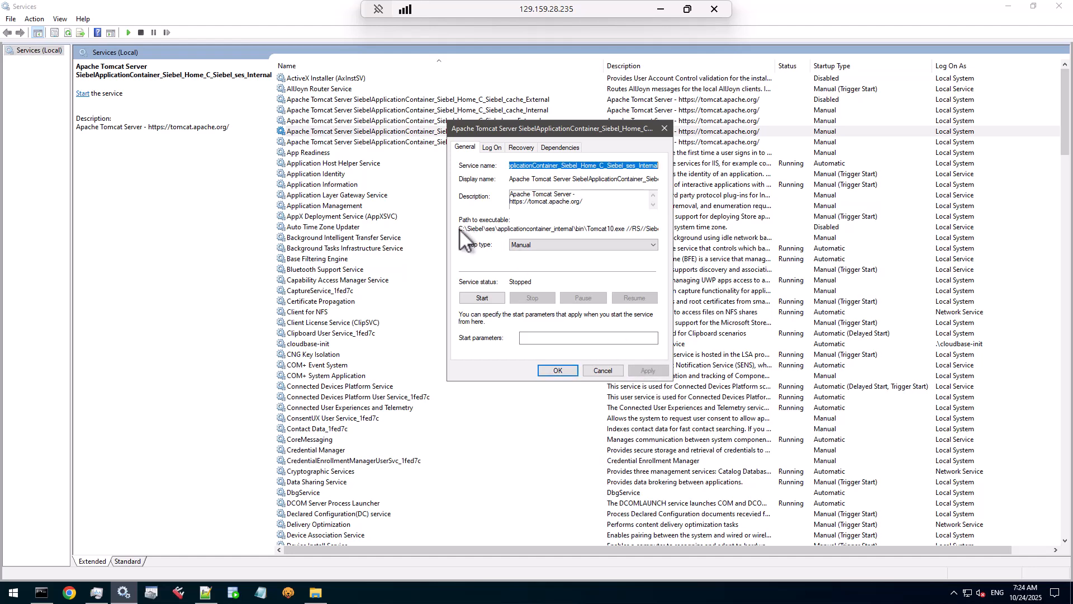
pyautogui.moveTo(460, 229); pyautogui.dragTo(649, 229)
pyautogui.rightClick(649, 229)
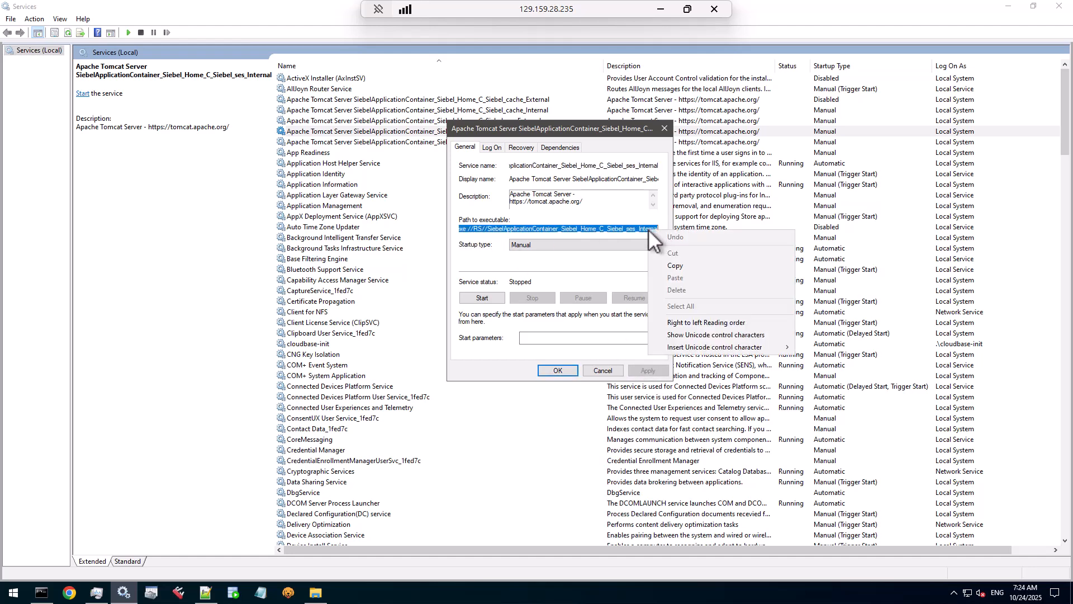
pyautogui.click(715, 265)
# Step: Run ses_Internal's pasted command in Command Prompt as Tomcat10w.exe with //ES//
pyautogui.click(43, 593)
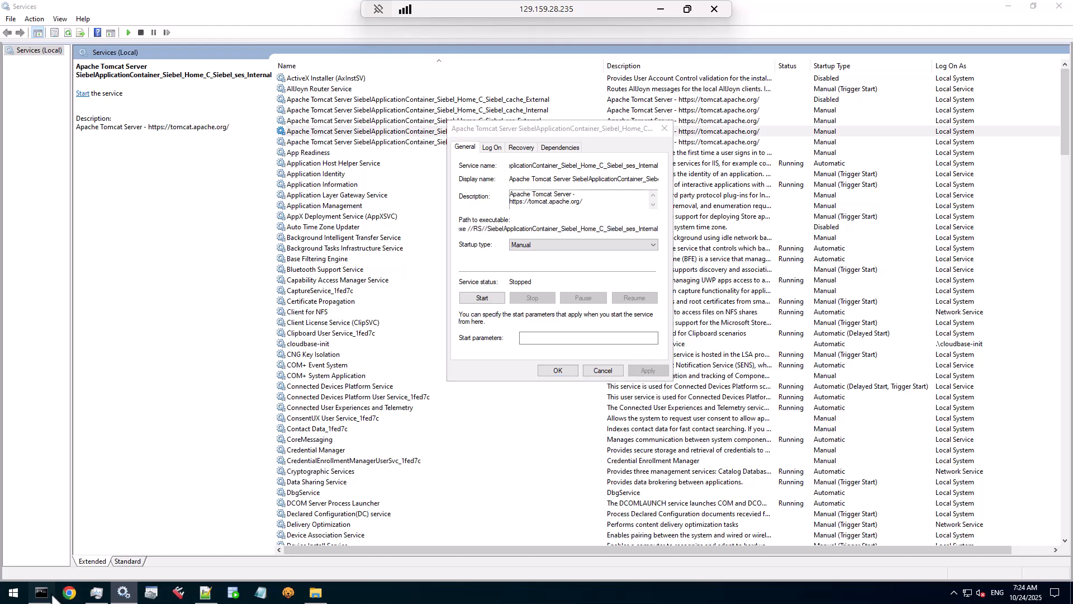
pyautogui.rightClick(238, 259)
pyautogui.hotkey('ctrl', 'Left')
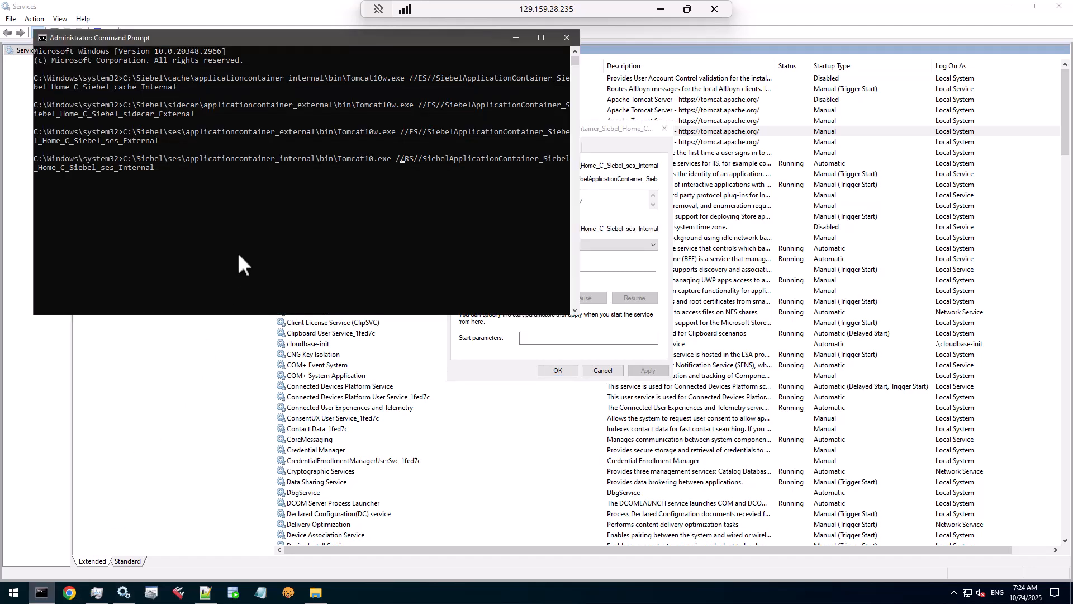
pyautogui.press('Right')
pyautogui.press('Right')
pyautogui.press('Right')
pyautogui.press('BackSpace')
pyautogui.write('E')
pyautogui.hotkey('ctrl', 'Left')
pyautogui.press('Left')
pyautogui.write('w')
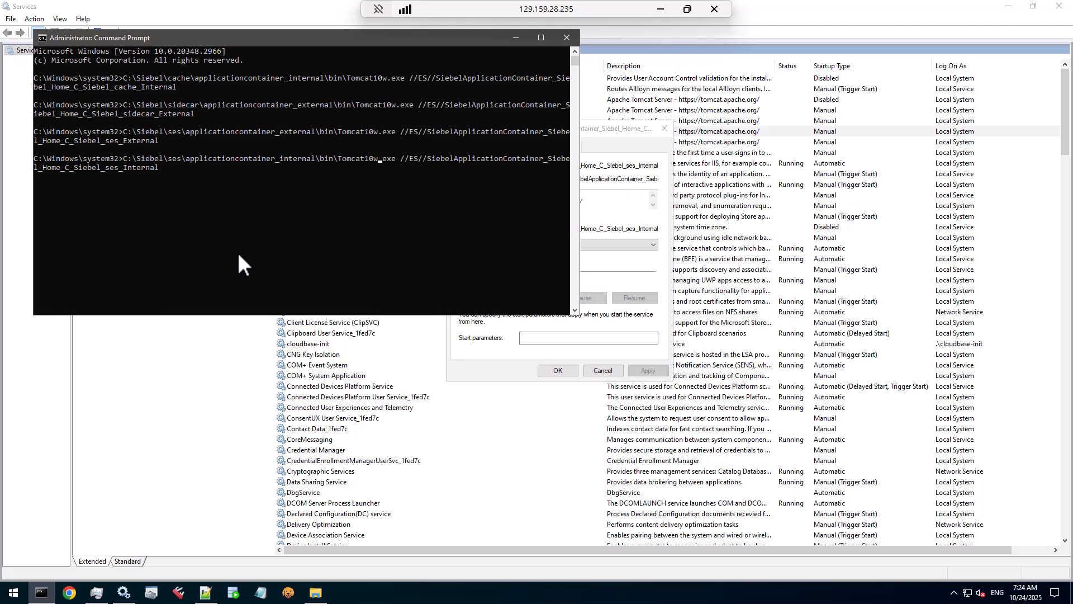
pyautogui.press('Return')
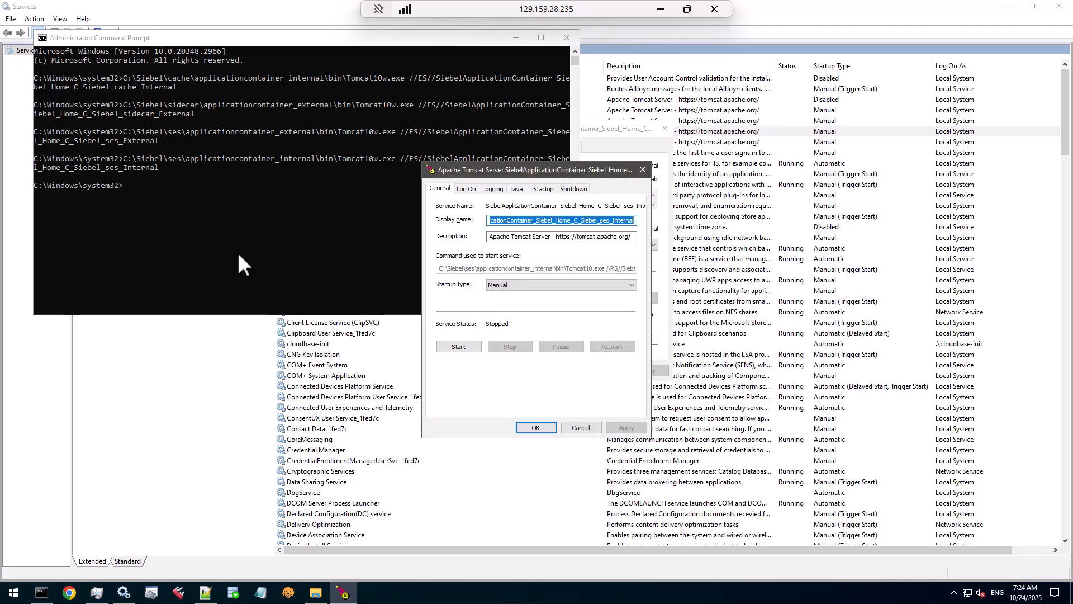
# Step: Point ses_Internal's JVM to the ses jre 21.0 jvm.dll, set maximum memory 2560 MB, and save
pyautogui.click(516, 189)
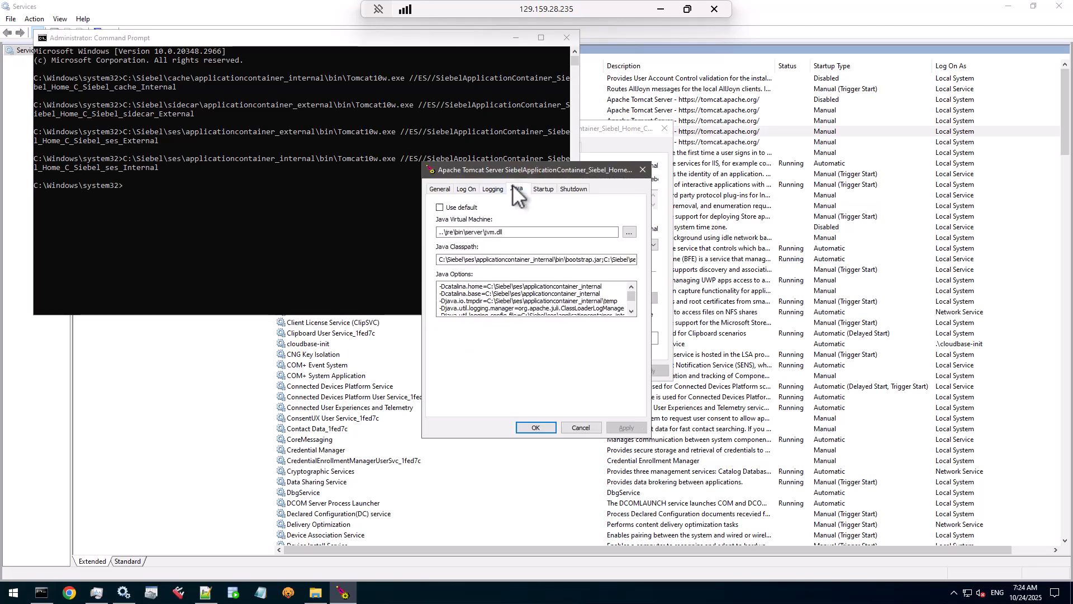
pyautogui.click(630, 232)
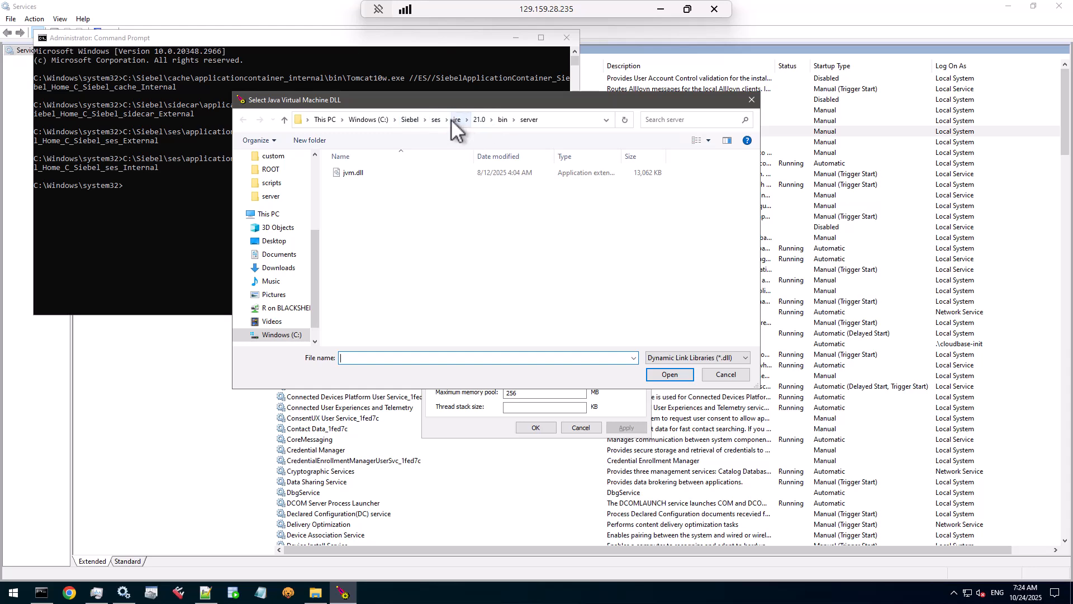
pyautogui.doubleClick(354, 173)
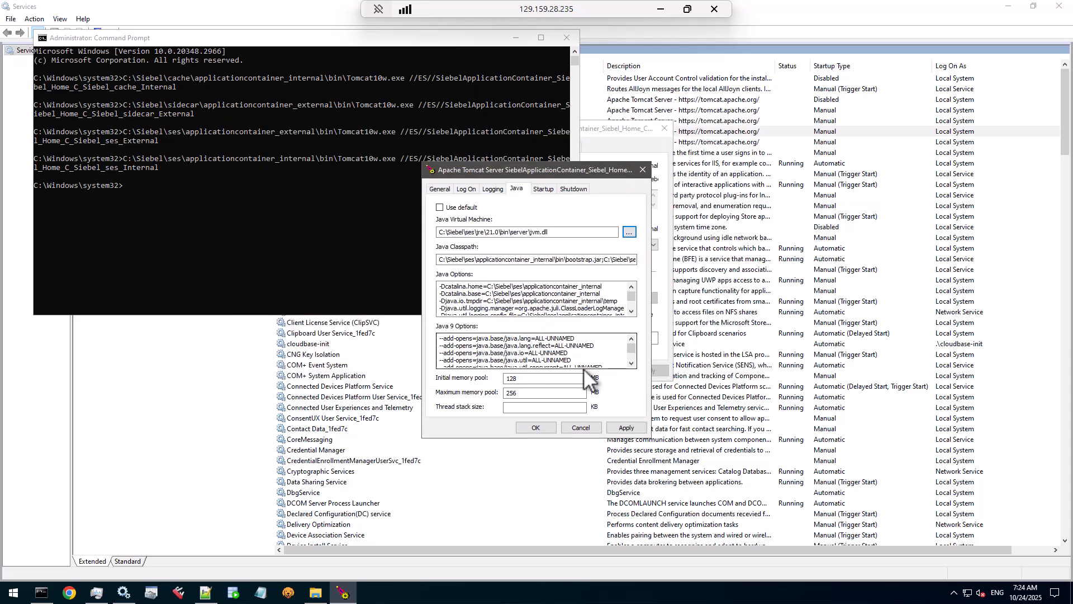
pyautogui.click(520, 394)
pyautogui.write('0')
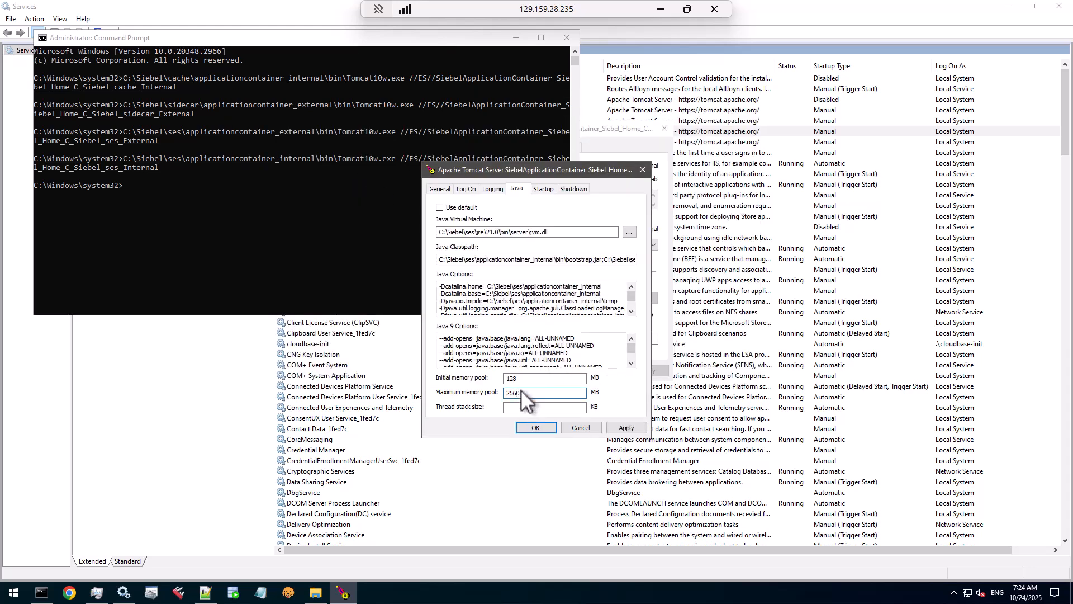
pyautogui.doubleClick(521, 390)
pyautogui.moveTo(547, 377); pyautogui.dragTo(445, 380)
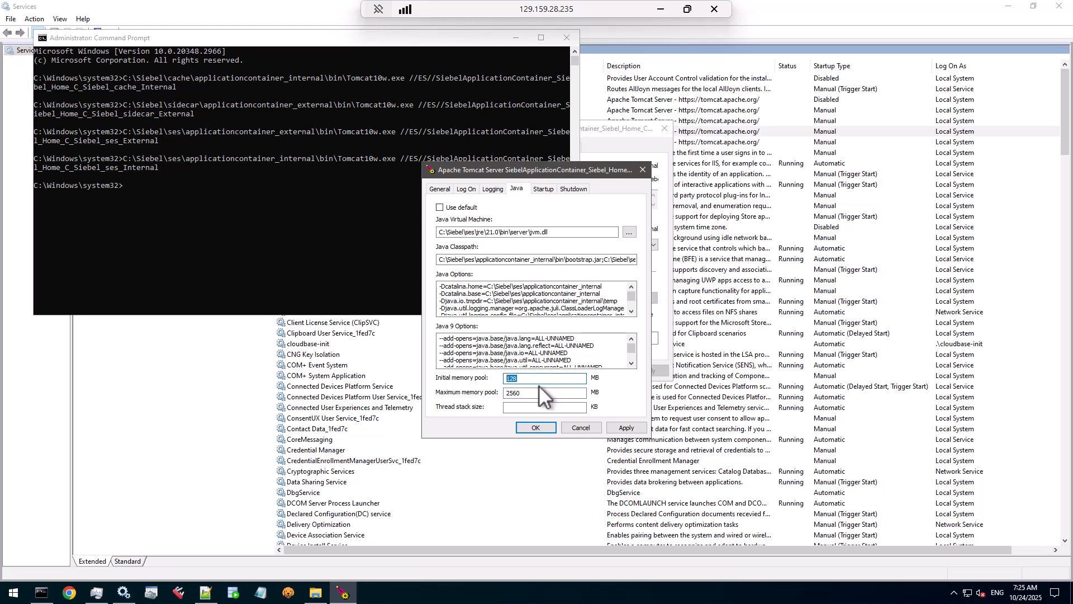
pyautogui.click(544, 428)
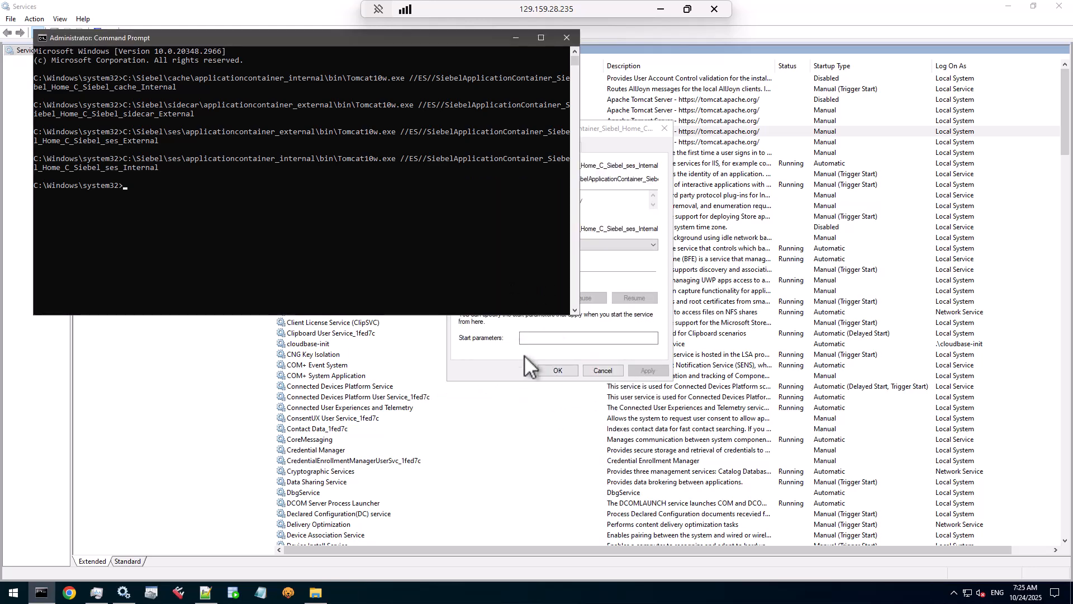
# Step: Close the service properties, start the Siebel Gateway Registry service, and bring up Task Manager
pyautogui.click(557, 371)
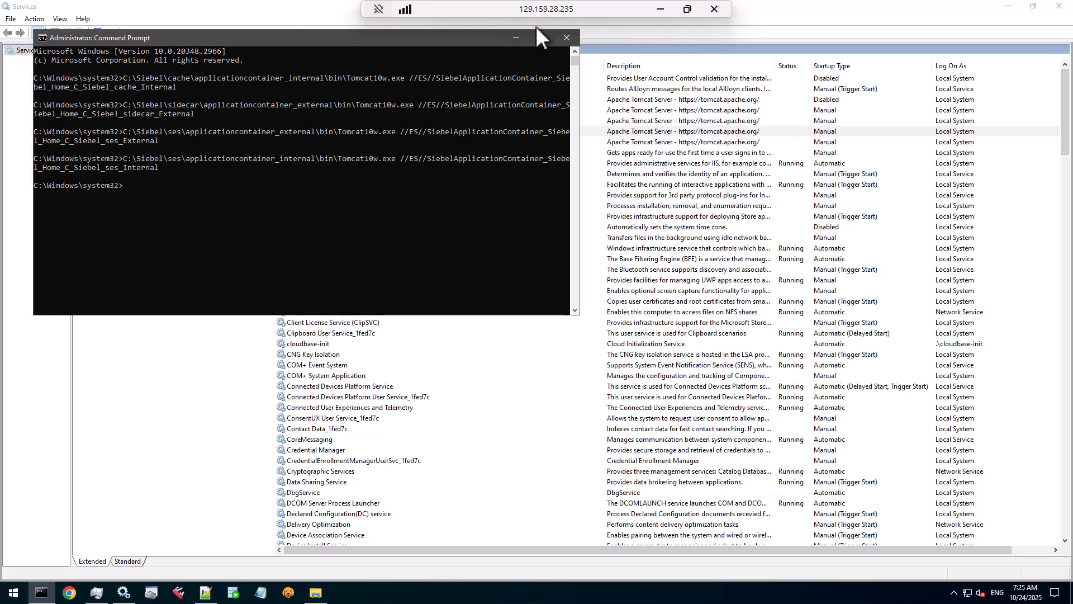
pyautogui.click(517, 38)
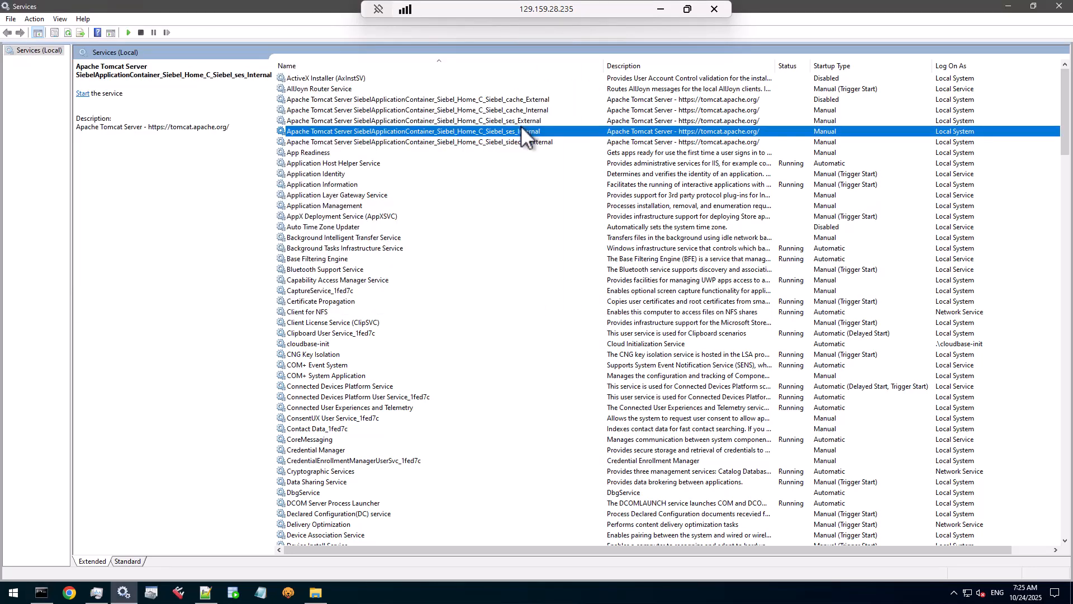
pyautogui.click(468, 320)
pyautogui.press('s')
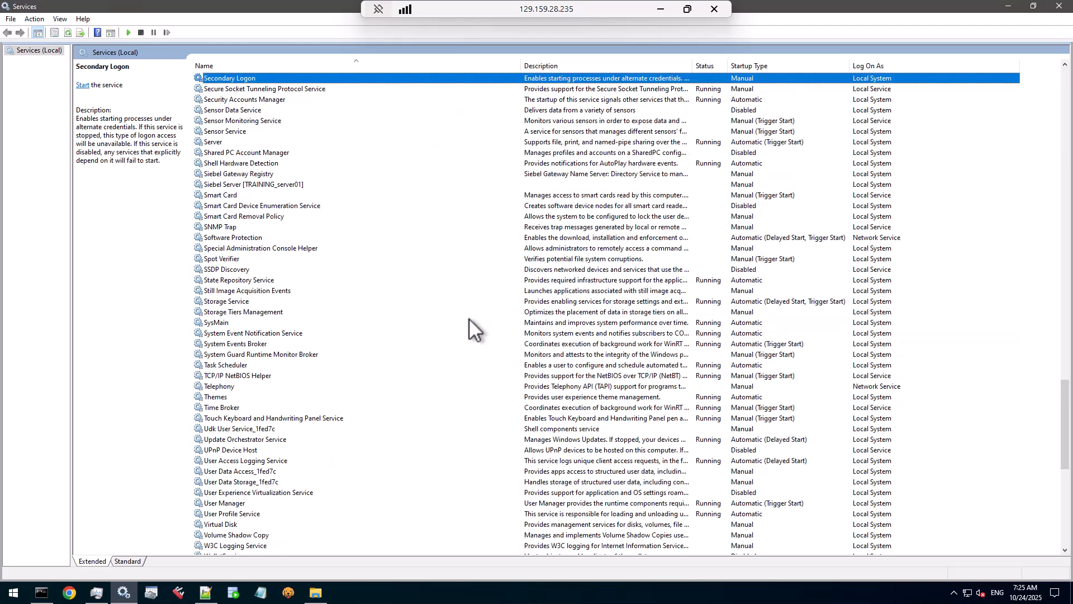
pyautogui.click(246, 176)
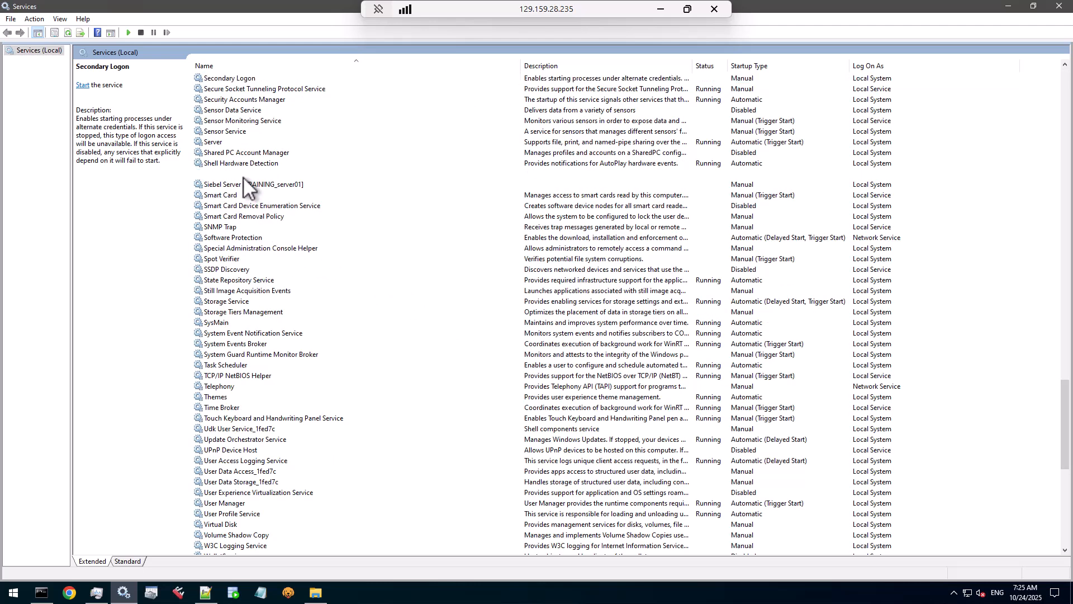
pyautogui.click(128, 33)
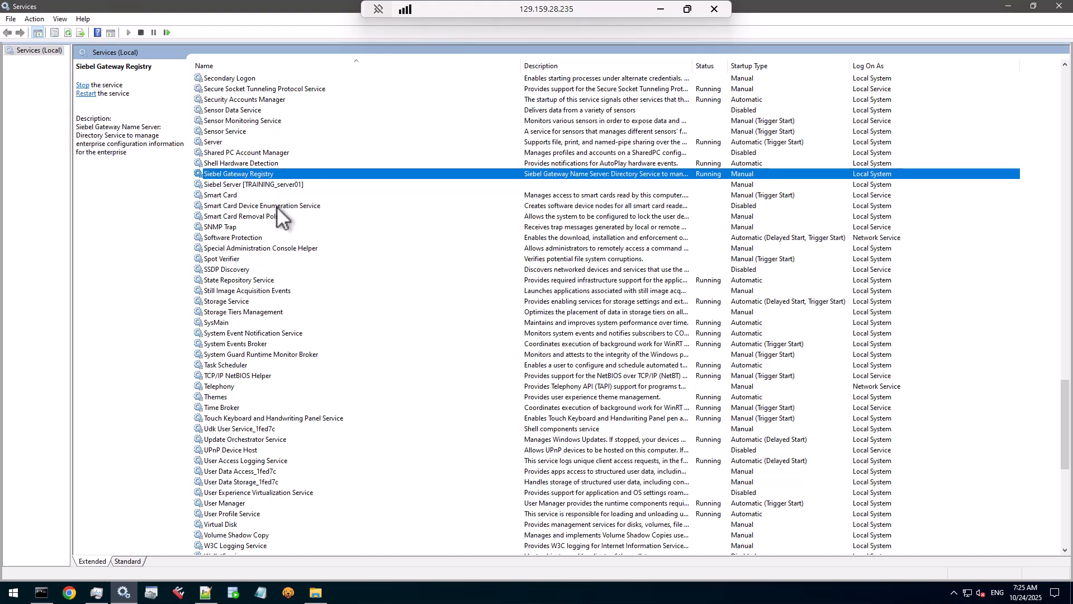
pyautogui.click(100, 594)
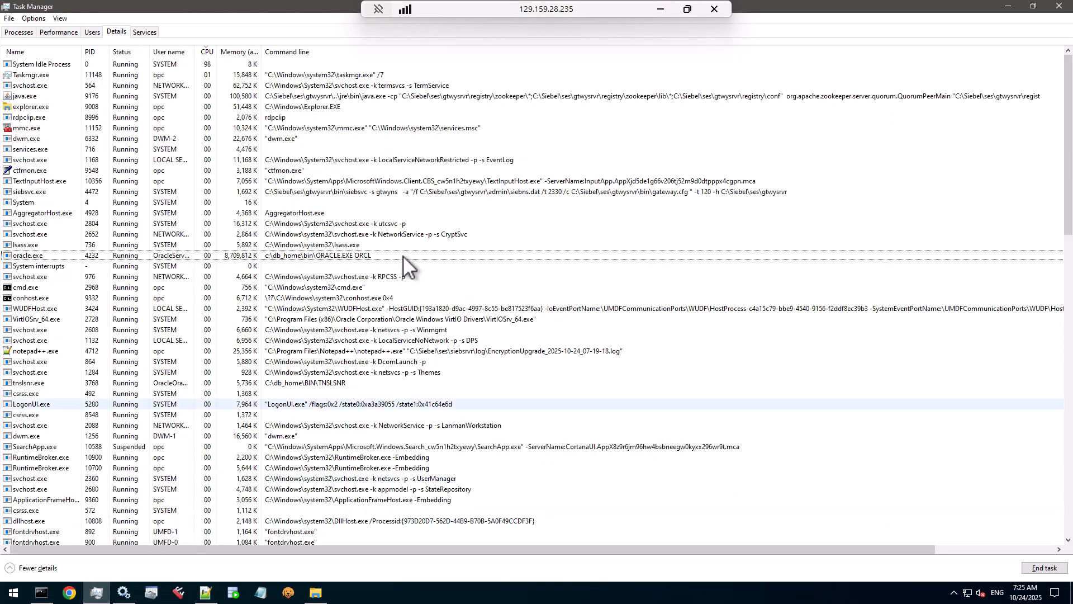
# Step: Sort Task Manager details by memory and check the gateway's zookeeper java.exe at about 100,492 K
pyautogui.click(238, 52)
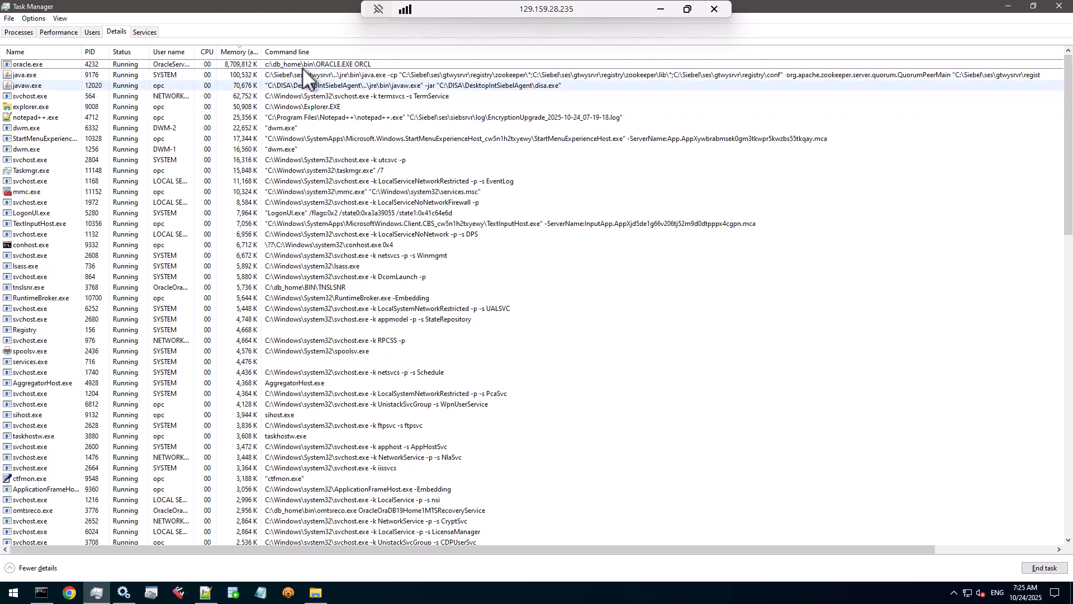
pyautogui.click(324, 77)
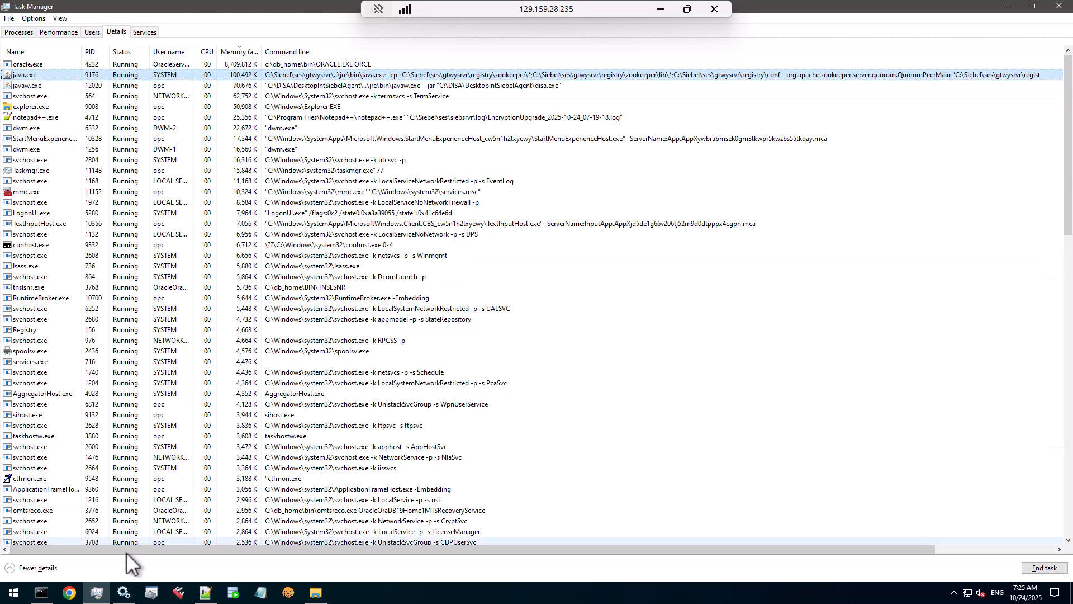
# Step: Back in Services, start the Apache Tomcat Siebel_ses_Internal container service
pyautogui.click(124, 592)
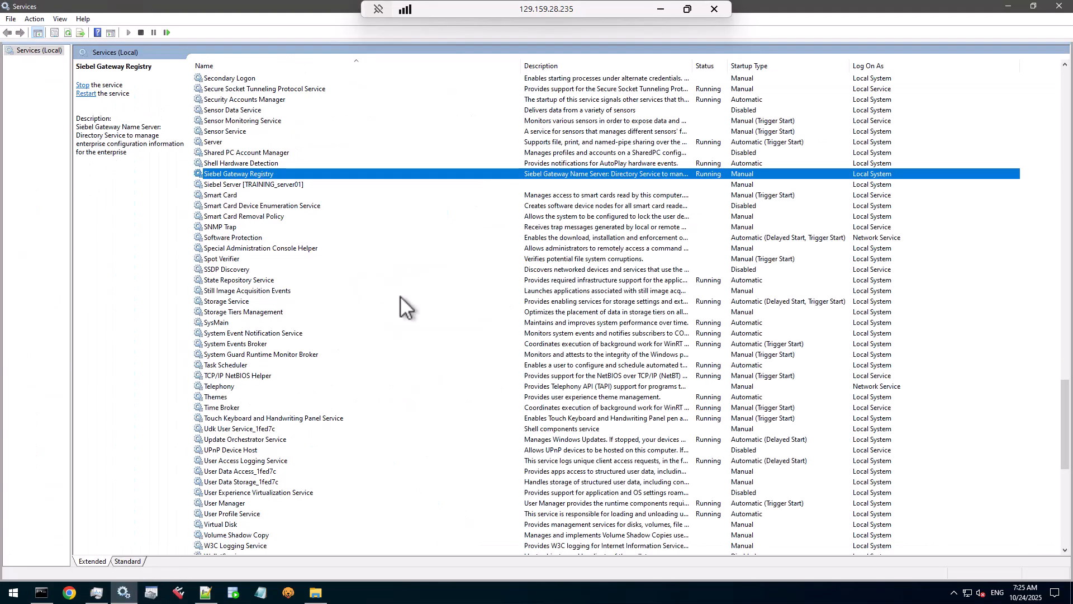
pyautogui.press('Home')
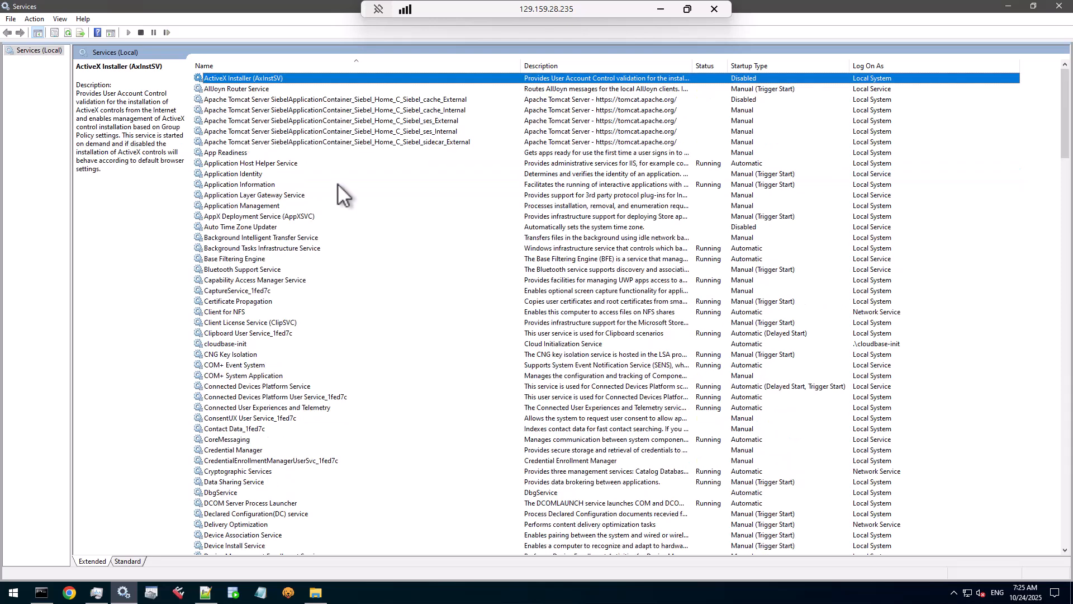
pyautogui.click(387, 132)
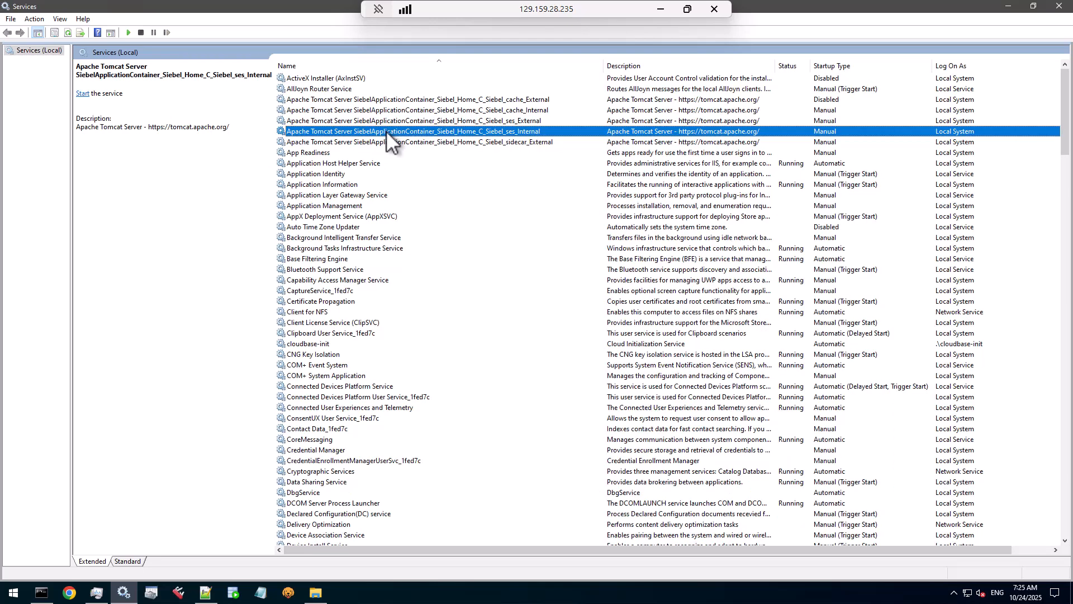
pyautogui.click(129, 32)
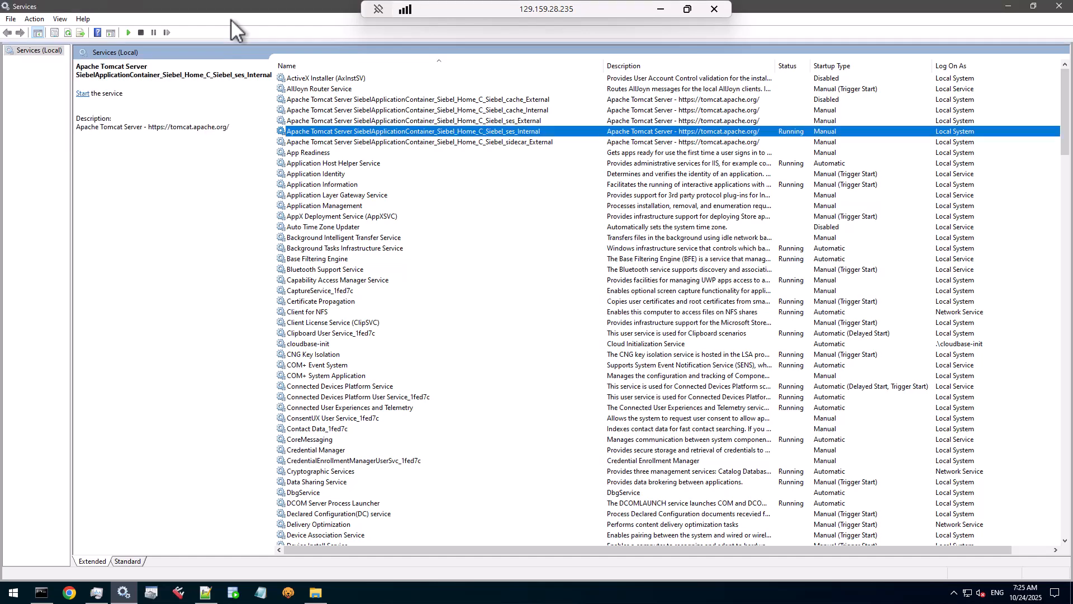
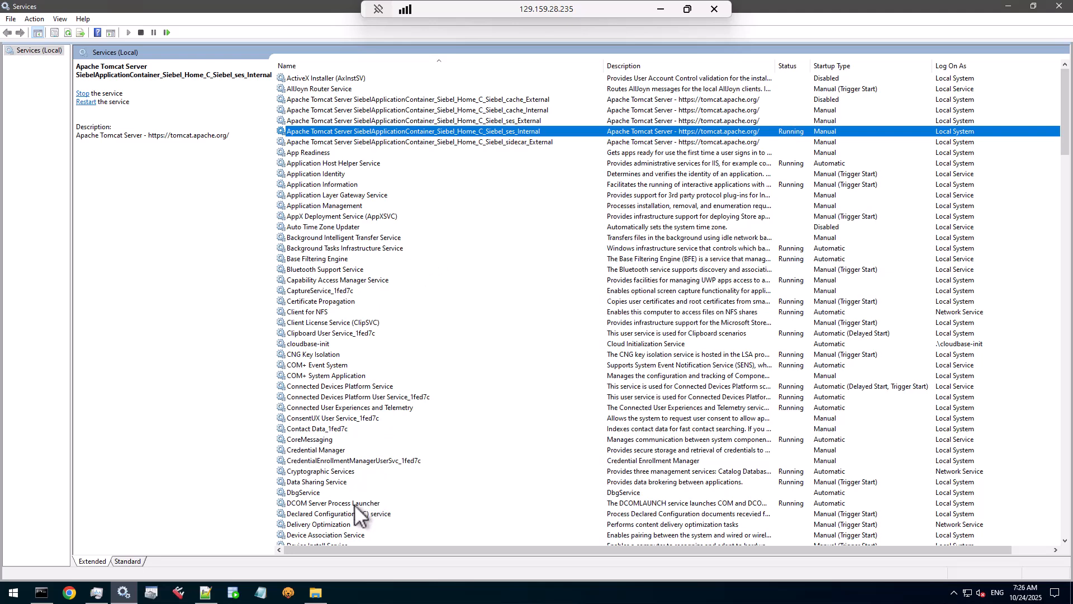
# Step: In Command Prompt, change into the c:\Siebel\ses\siebsrvr\BIN folder
pyautogui.click(45, 594)
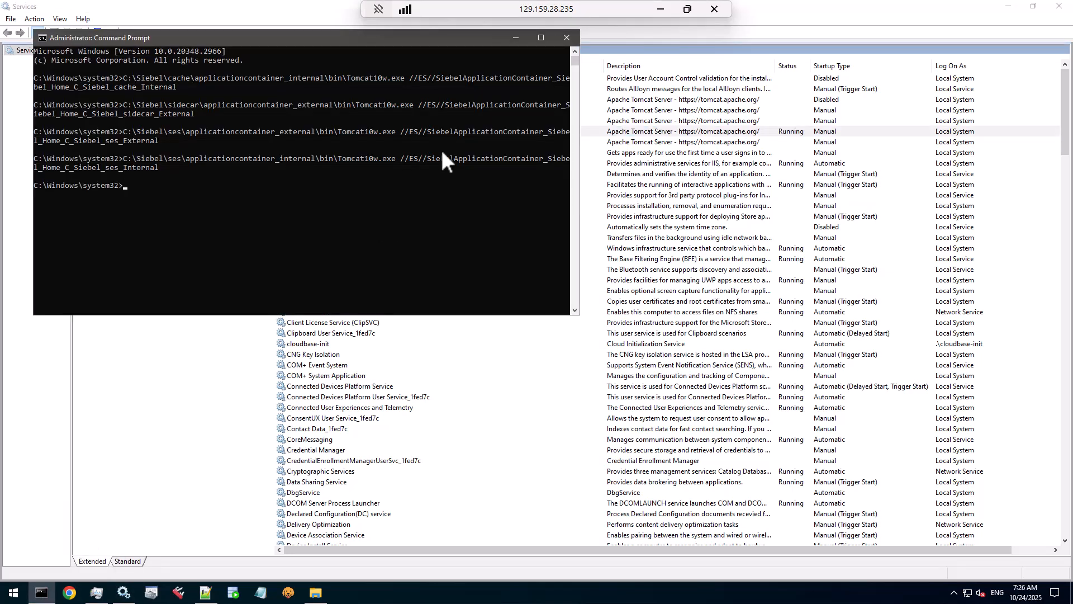
pyautogui.write('cd c:\\Siebel\\ses')
pyautogui.write('\x08')
pyautogui.write('iebsrvr\\BIN')
pyautogui.press('Return')
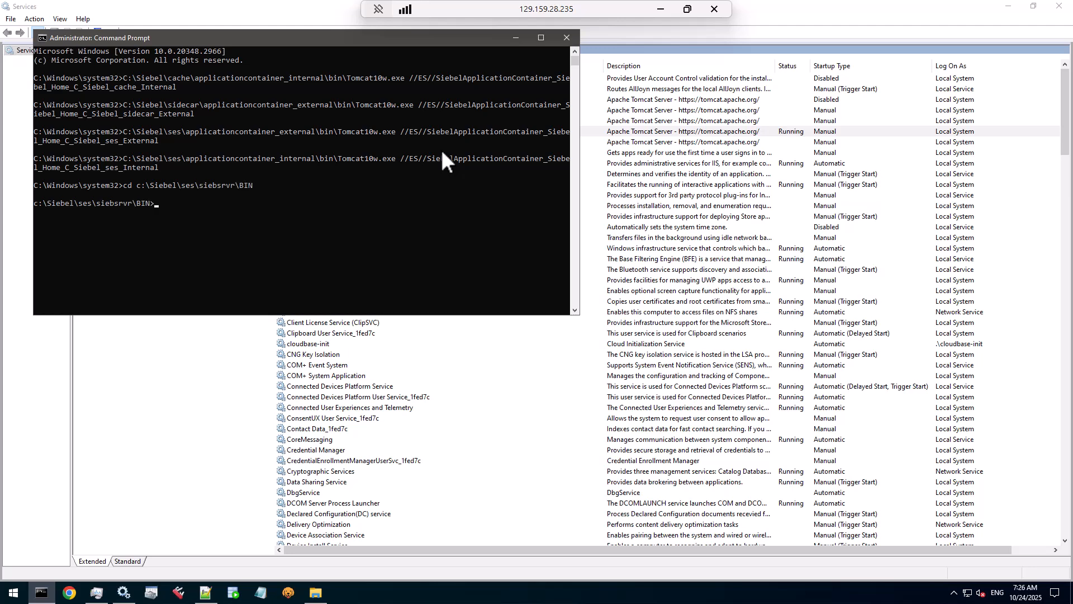
# Step: Run EncryptionUpgrade.exe without arguments and mark the encryptionsetup.ini argument in its usage text
pyautogui.write('encryp')
pyautogui.press('Tab')
pyautogui.press('Tab')
pyautogui.press('Return')
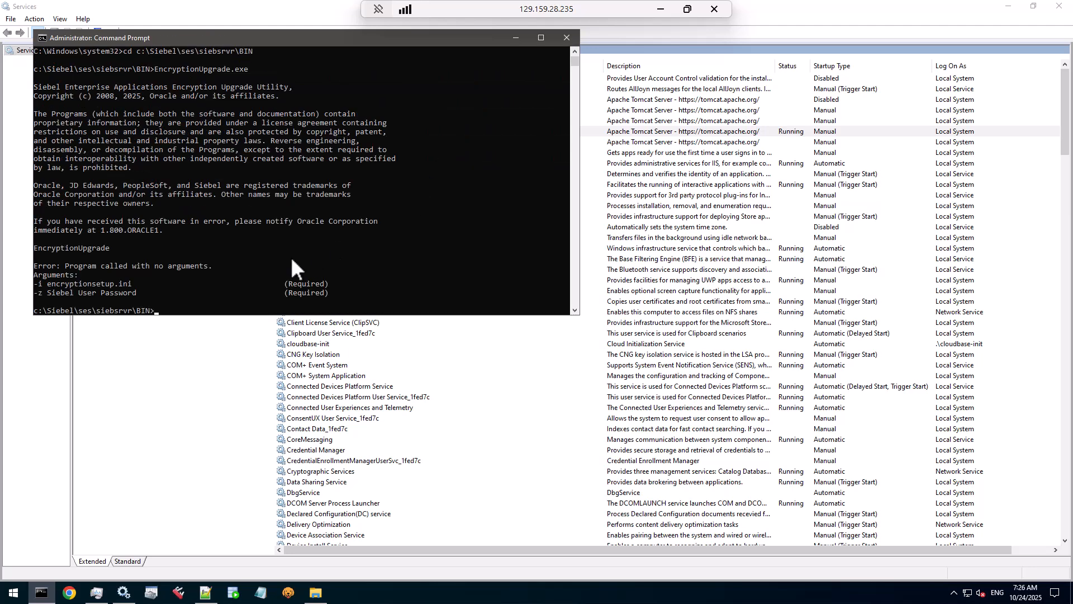
pyautogui.scroll(-1, 95, 284)
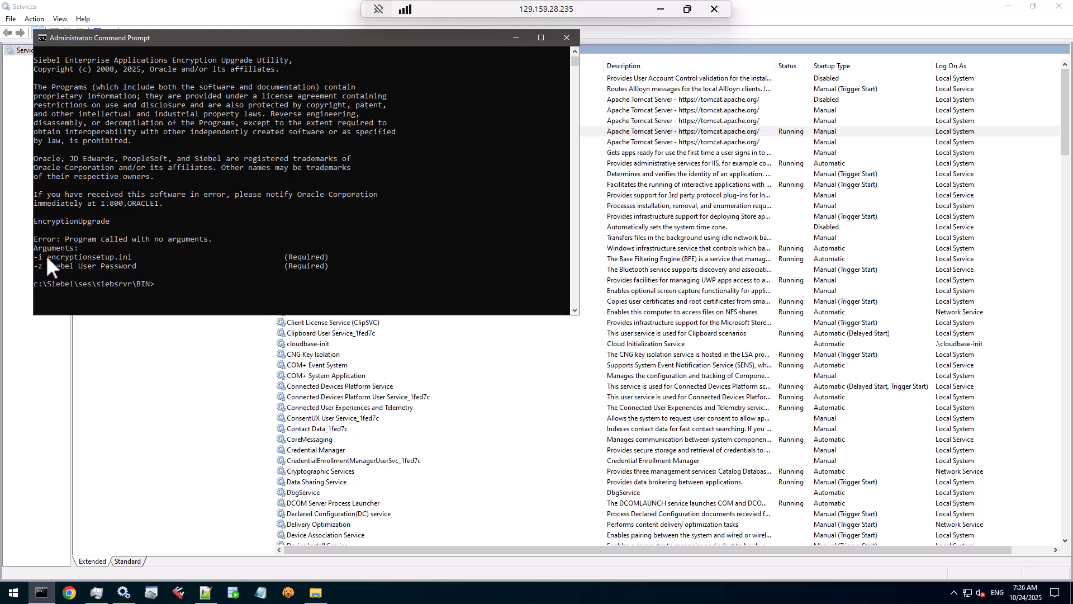
pyautogui.moveTo(47, 255); pyautogui.dragTo(133, 259)
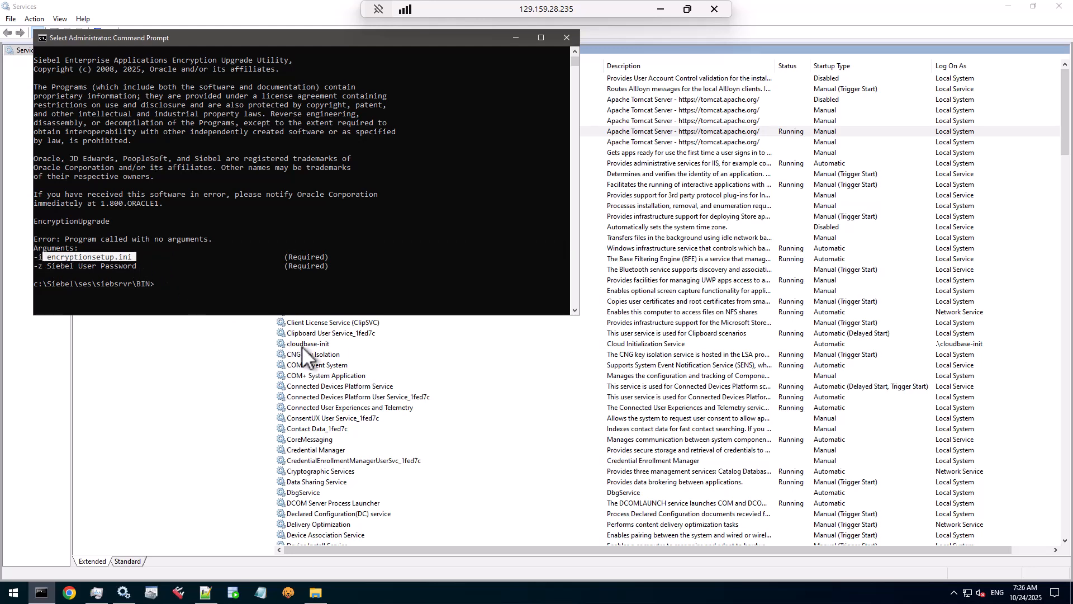
pyautogui.click(207, 594)
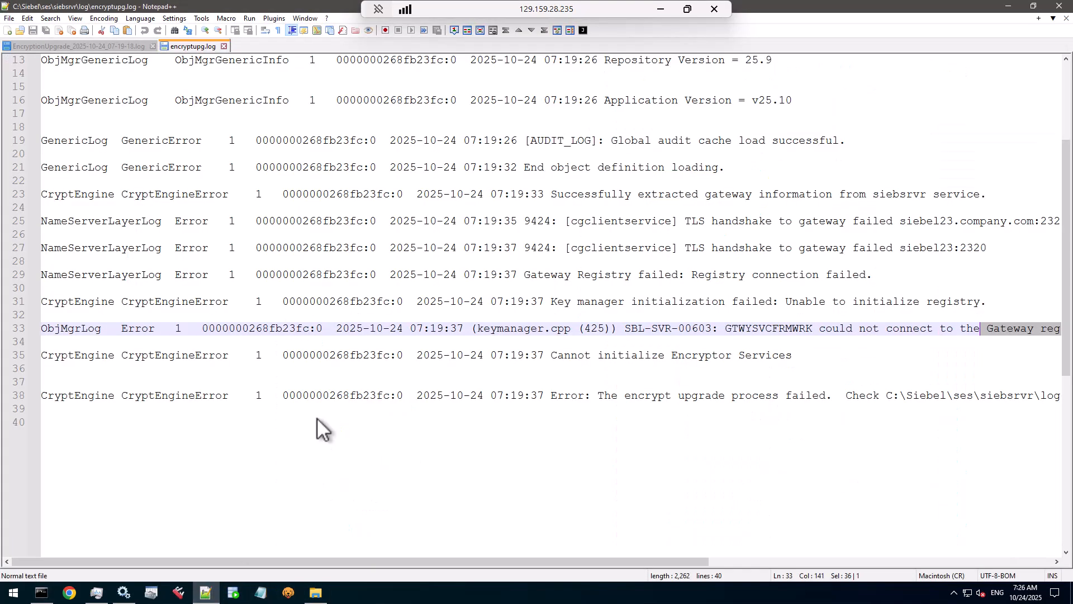
# Step: Copy the encryptionsetup.ini path from line 2 of the EncryptionUpgrade log, then bring up the Run box
pyautogui.click(45, 47)
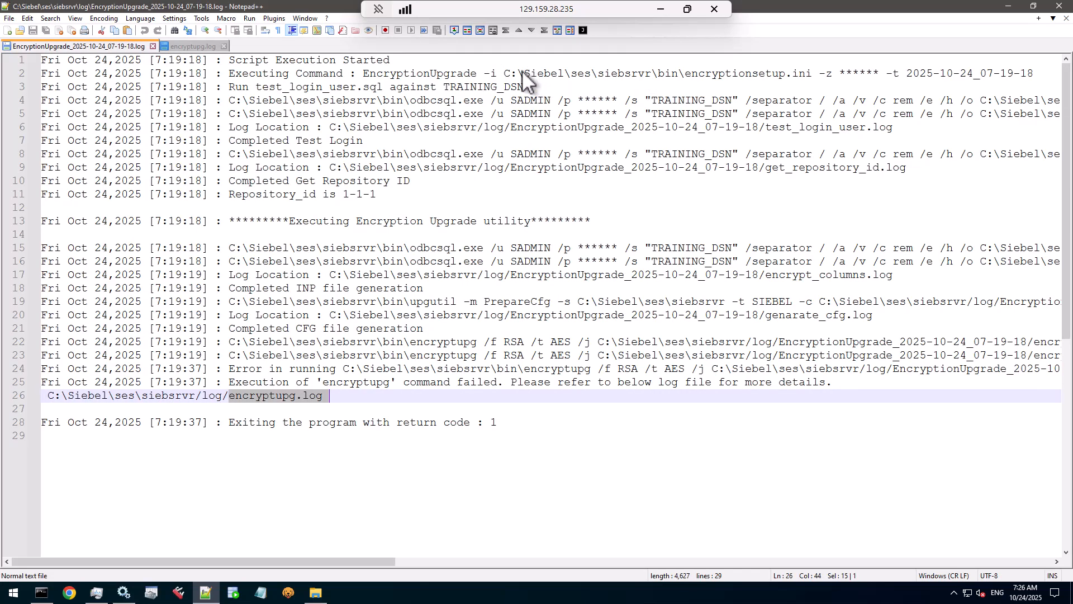
pyautogui.moveTo(506, 74); pyautogui.dragTo(813, 73)
pyautogui.rightClick(803, 74)
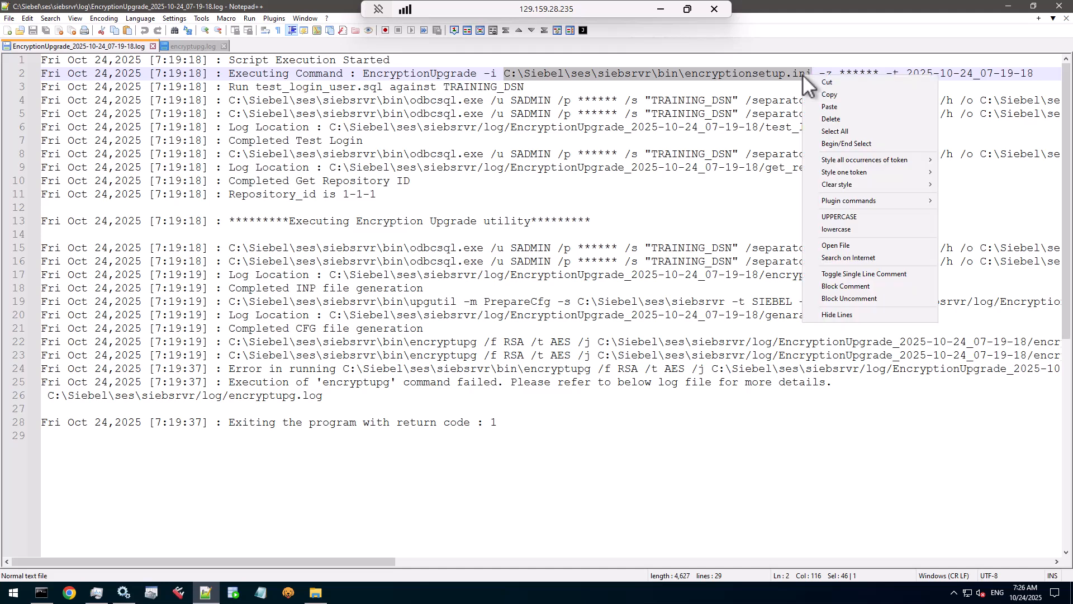
pyautogui.click(830, 95)
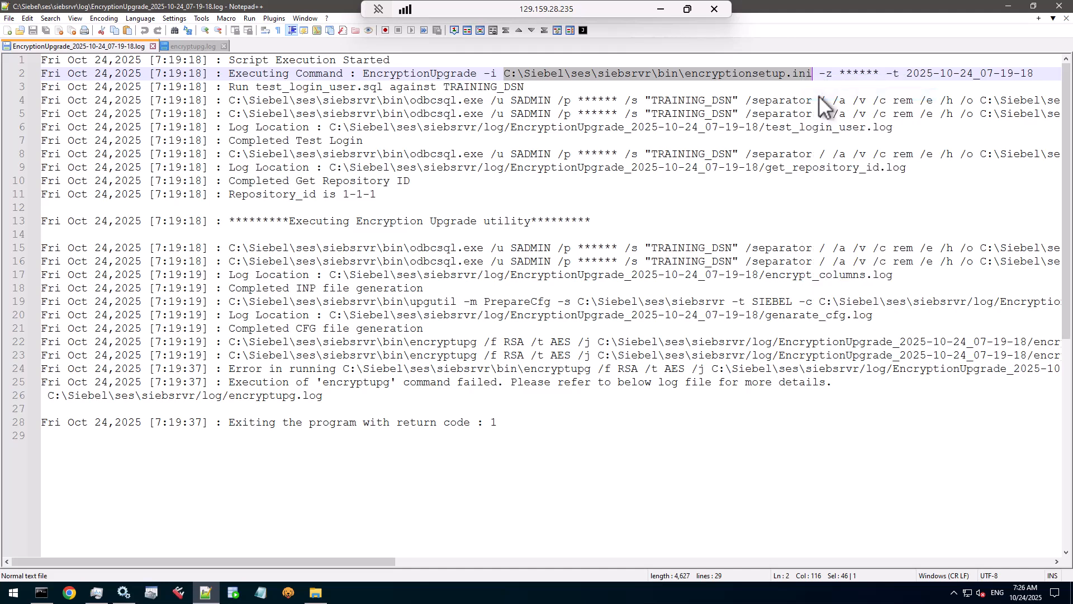
pyautogui.click(14, 592)
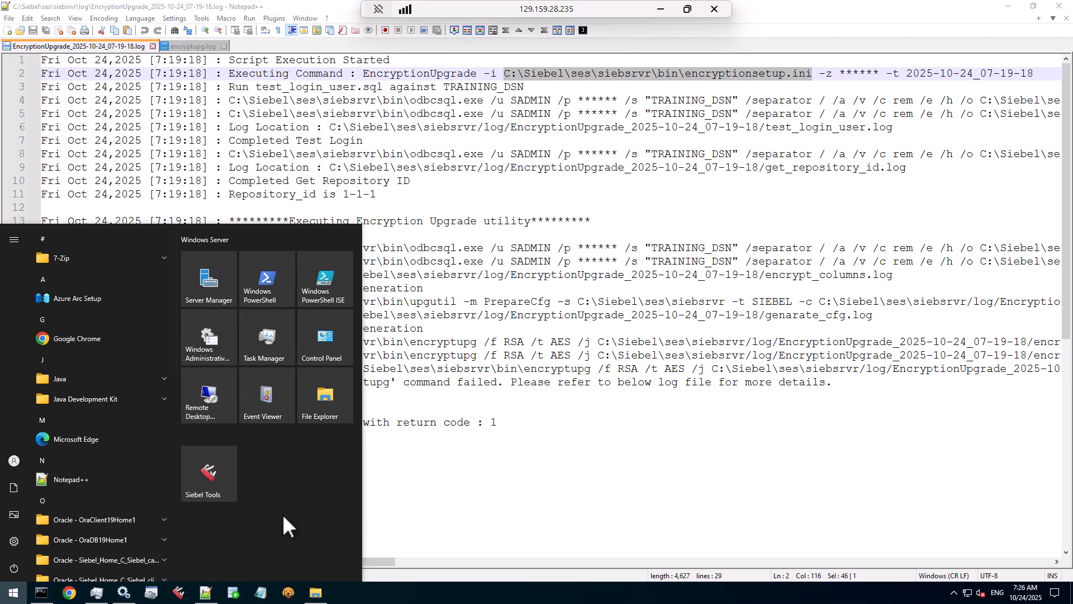
pyautogui.press('super+r')
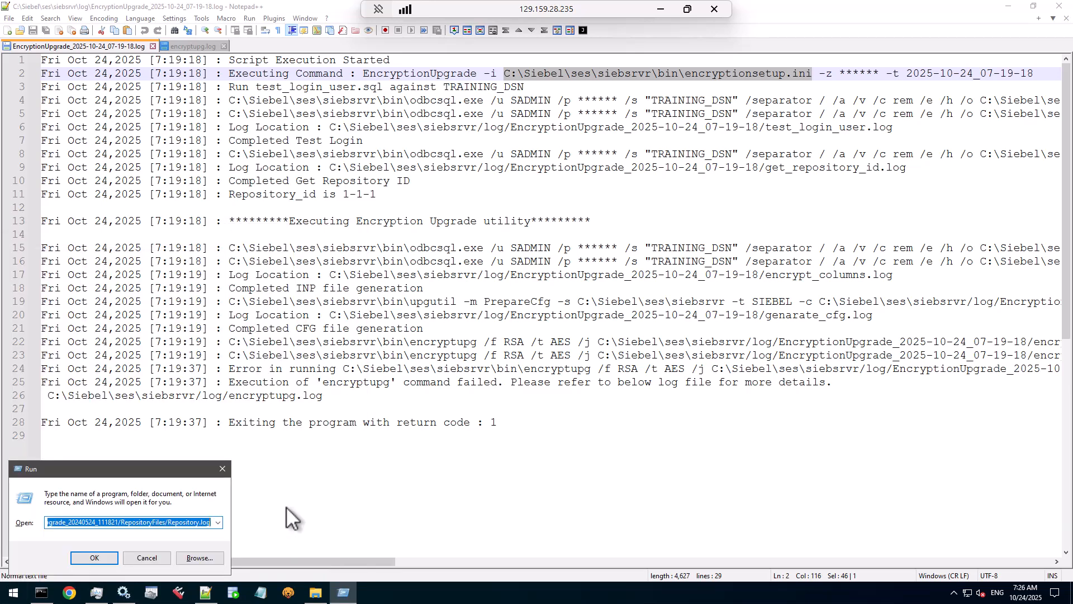
# Step: Open the pasted encryptionsetup.ini path and review its SIEBSRVR_ROOT, repository and TRAINING_DSN settings
pyautogui.hotkey('ctrl', 'v')
pyautogui.press('Return')
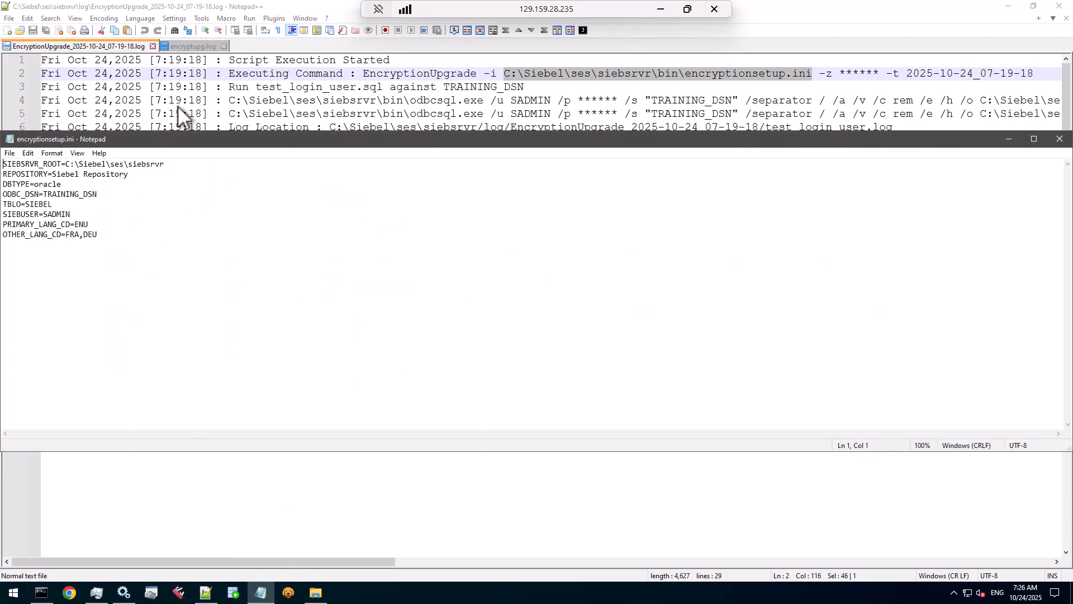
pyautogui.moveTo(126, 139); pyautogui.dragTo(316, 147)
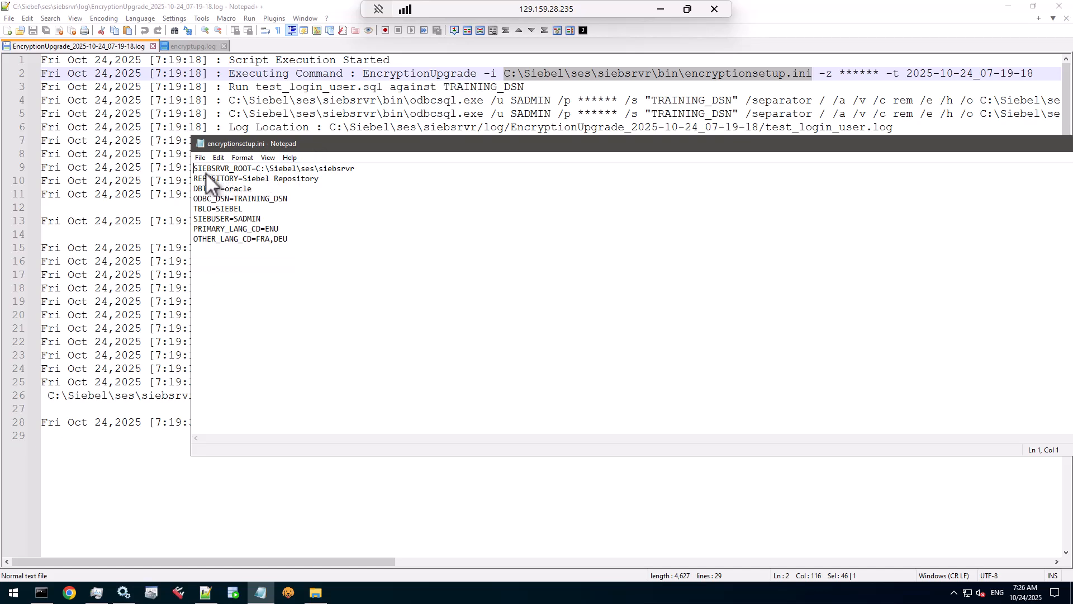
pyautogui.moveTo(225, 167); pyautogui.dragTo(300, 237)
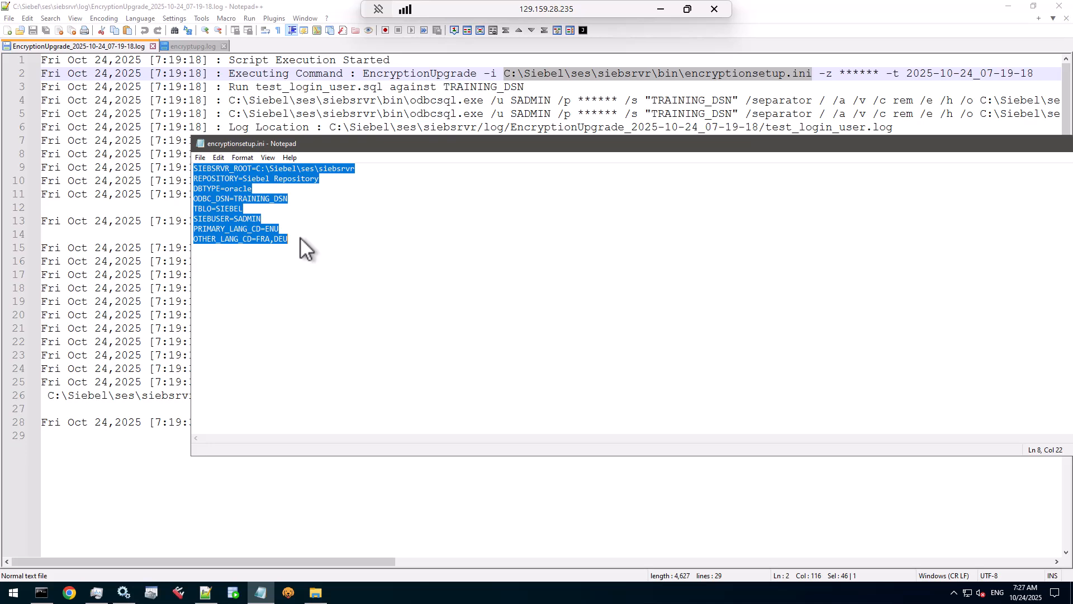
# Step: Close encryptionsetup.ini and copy its path from the log again
pyautogui.doubleClick(199, 142)
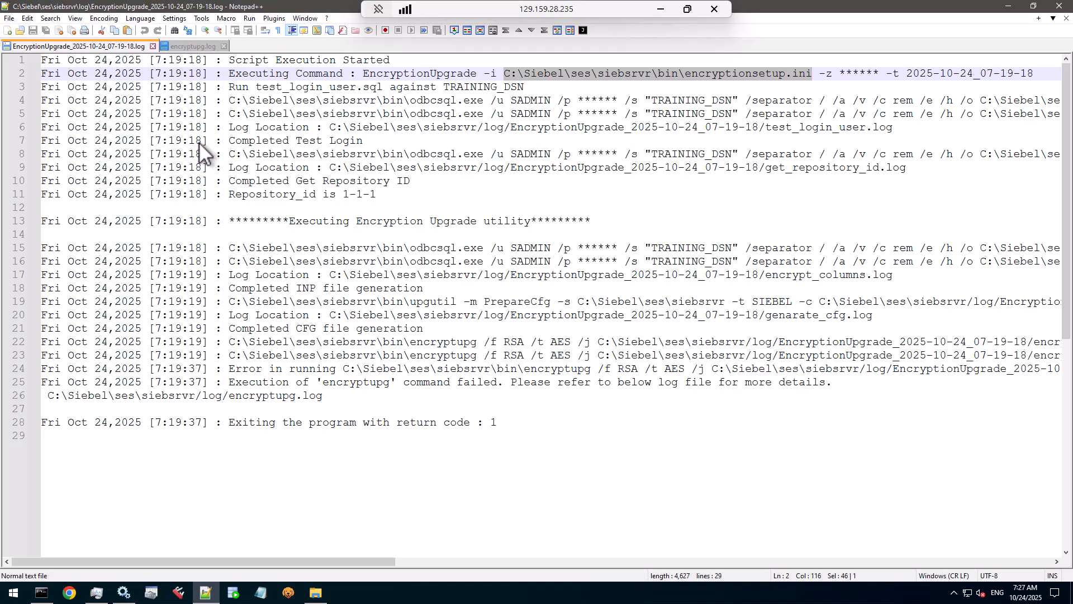
pyautogui.rightClick(548, 75)
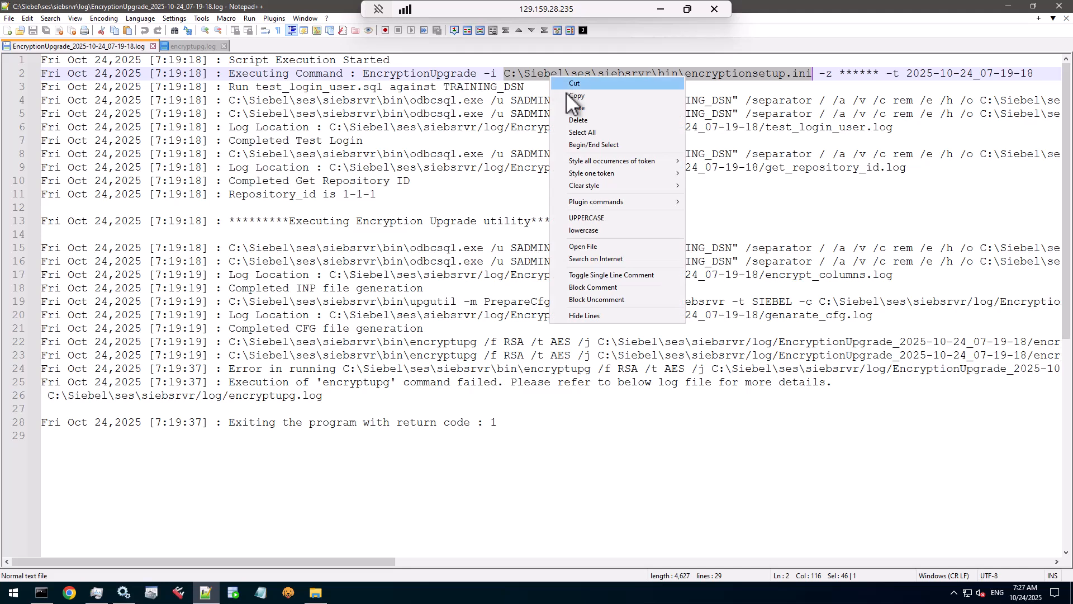
pyautogui.click(566, 93)
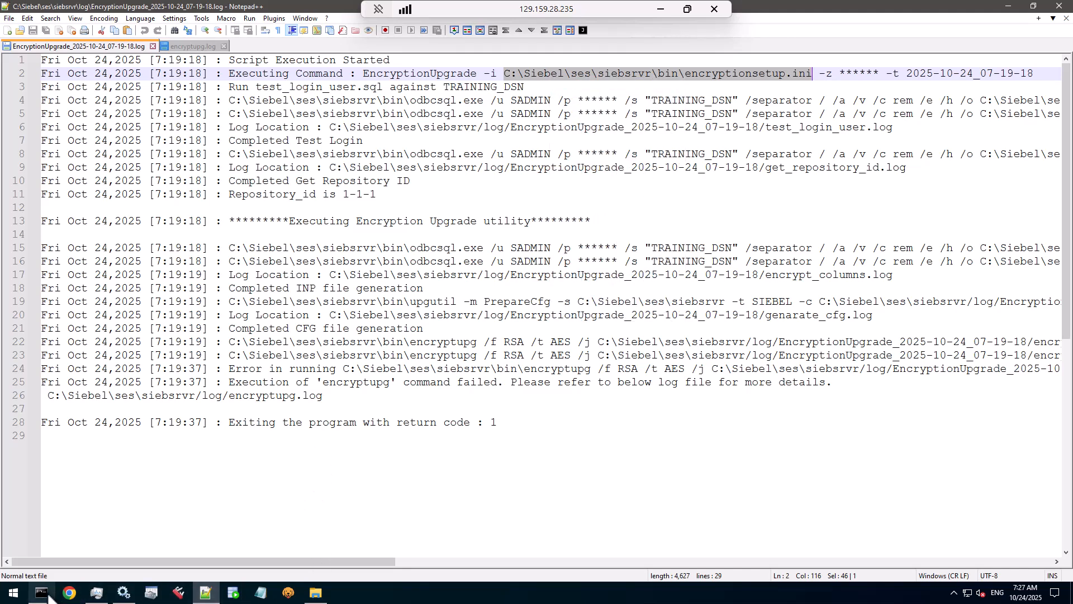
# Step: Rerun EncryptionUpgrade.exe with -i and the encryptionsetup.ini path, plus -z and the Siebel user password, and check the success message
pyautogui.moveTo(50, 592)
pyautogui.click(63, 570)
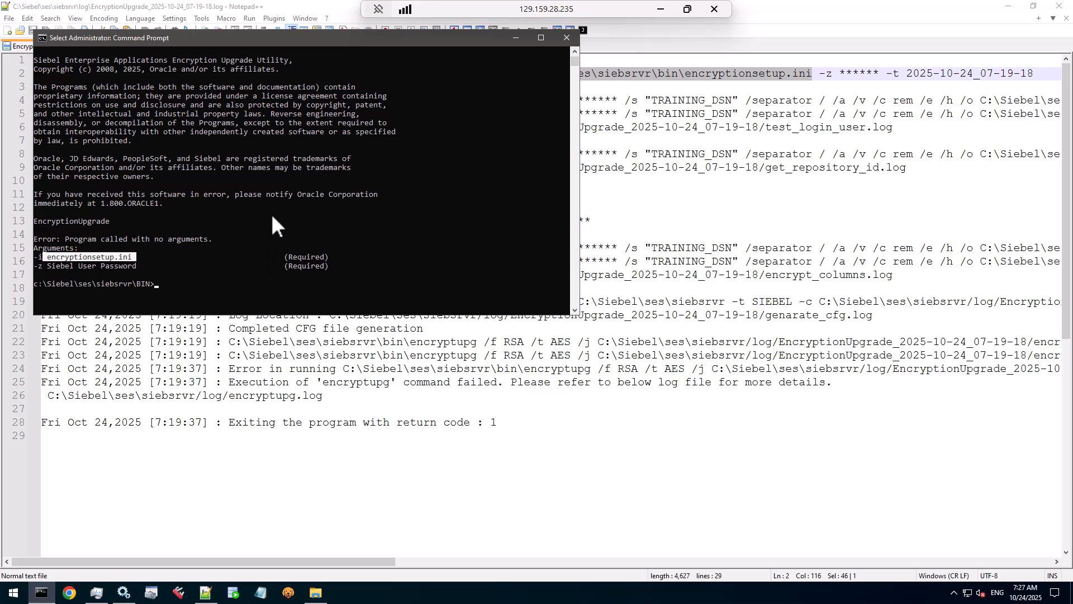
pyautogui.press('Up')
pyautogui.write('-')
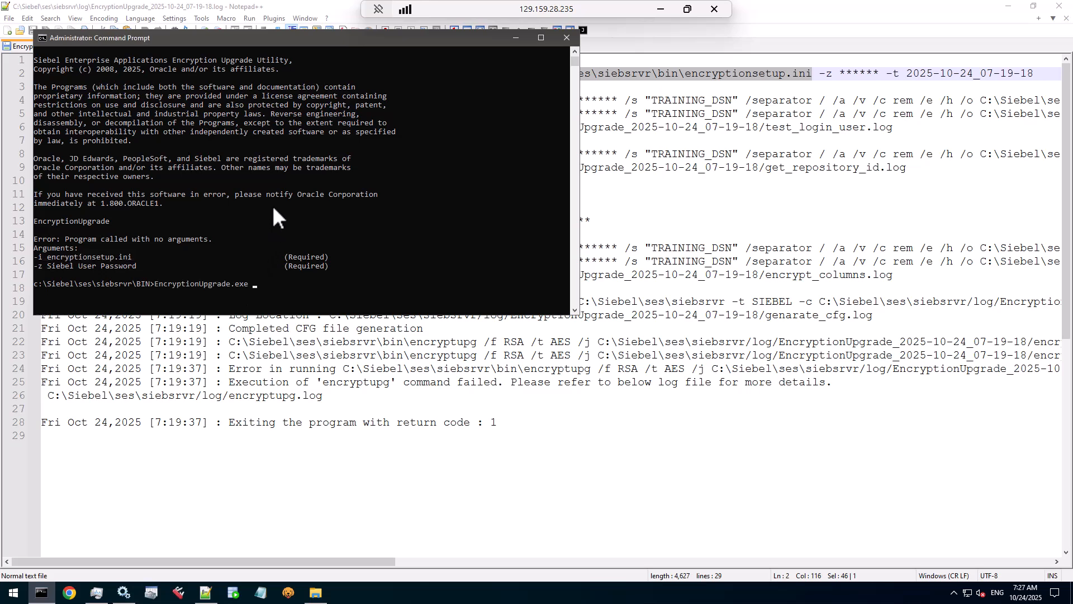
pyautogui.write('i')
pyautogui.hotkey('ctrl', 'v')
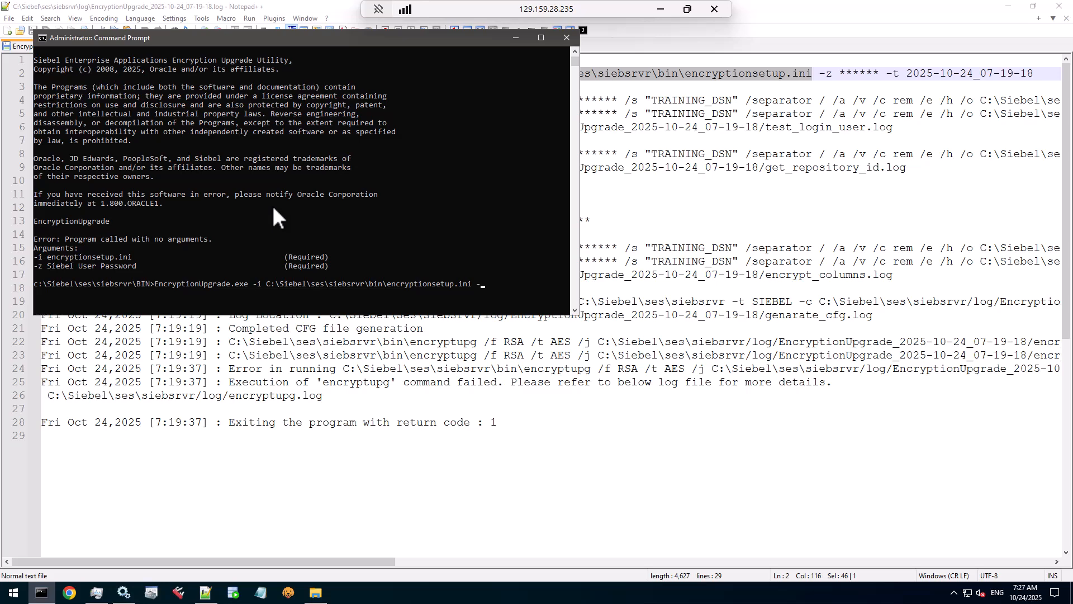
pyautogui.press('Return')
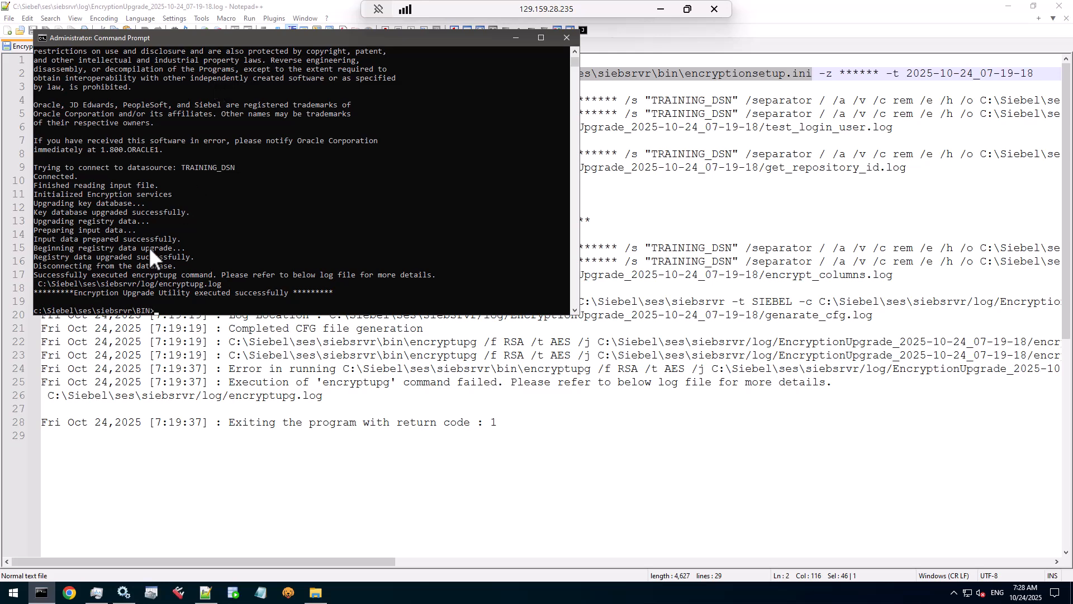
pyautogui.moveTo(35, 274); pyautogui.dragTo(444, 280)
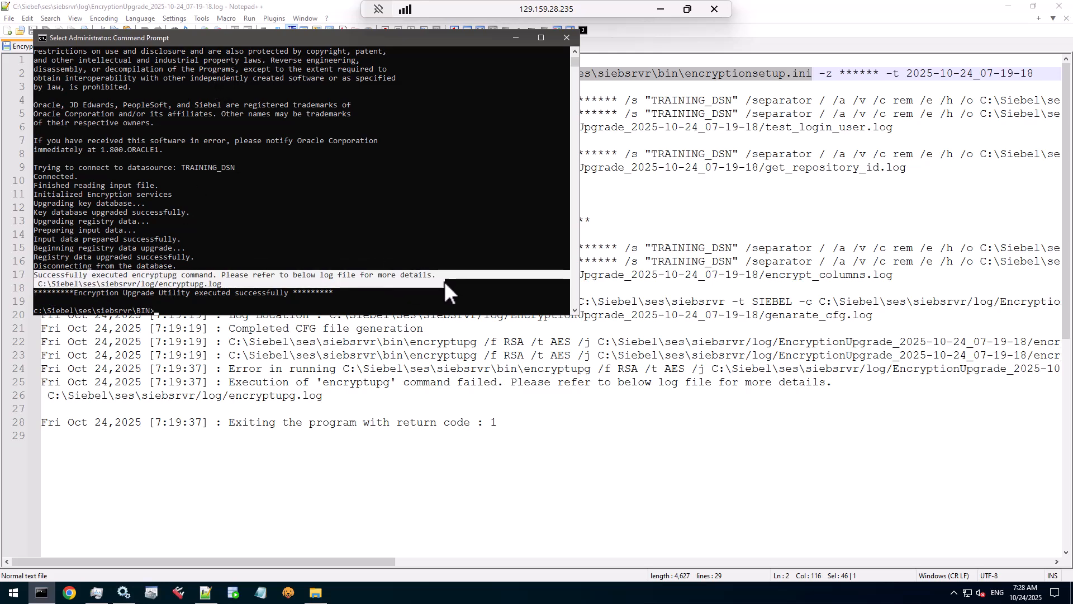
pyautogui.click(167, 285)
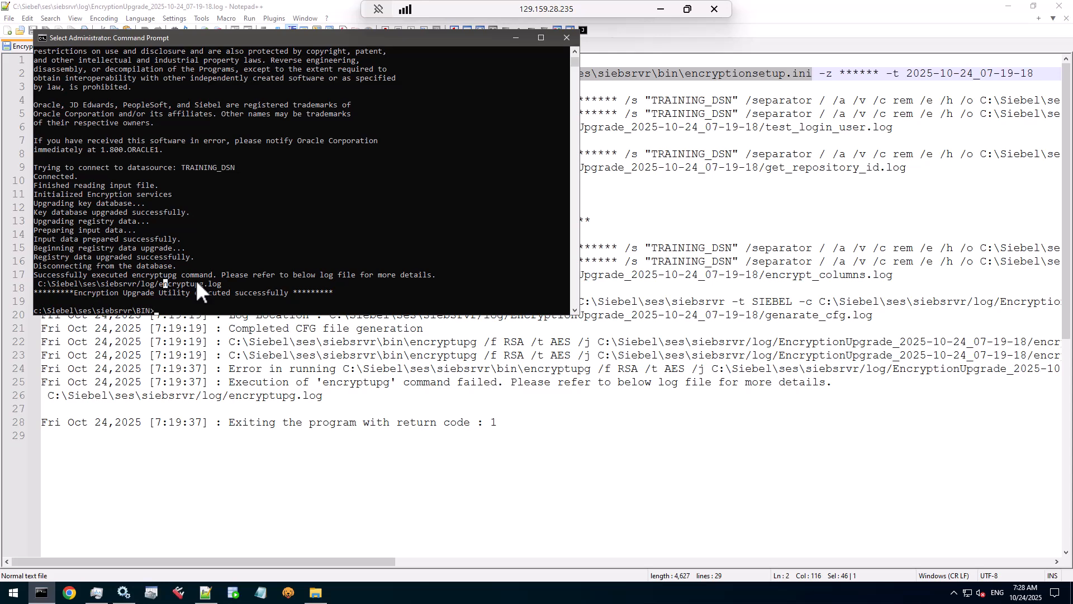
# Step: Review the earlier log's failed encryptupg command on line 2 and its return code 1
pyautogui.click(678, 75)
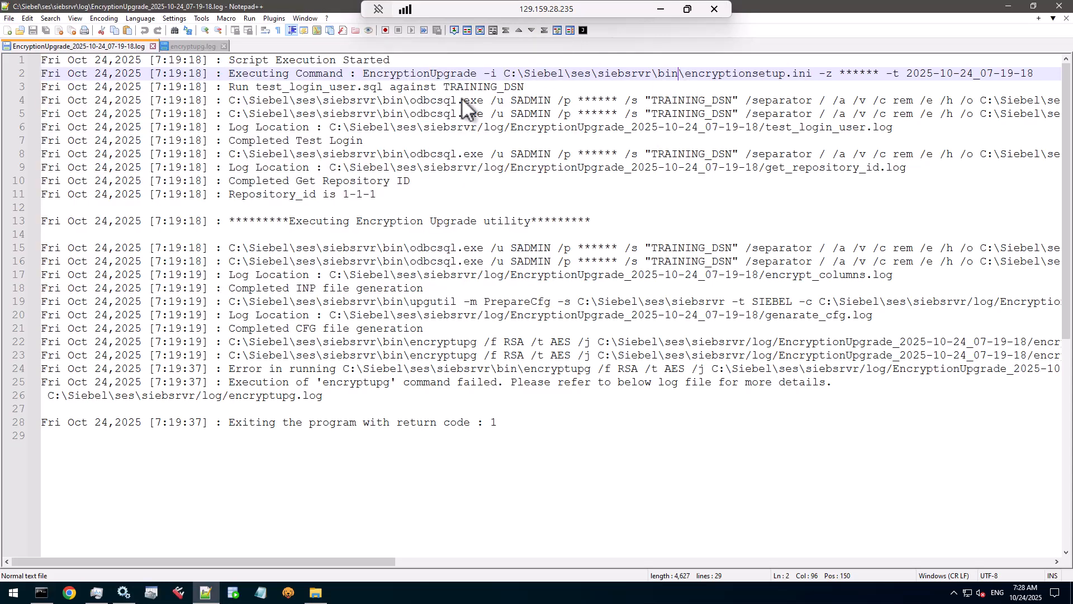
pyautogui.moveTo(364, 72); pyautogui.dragTo(880, 75)
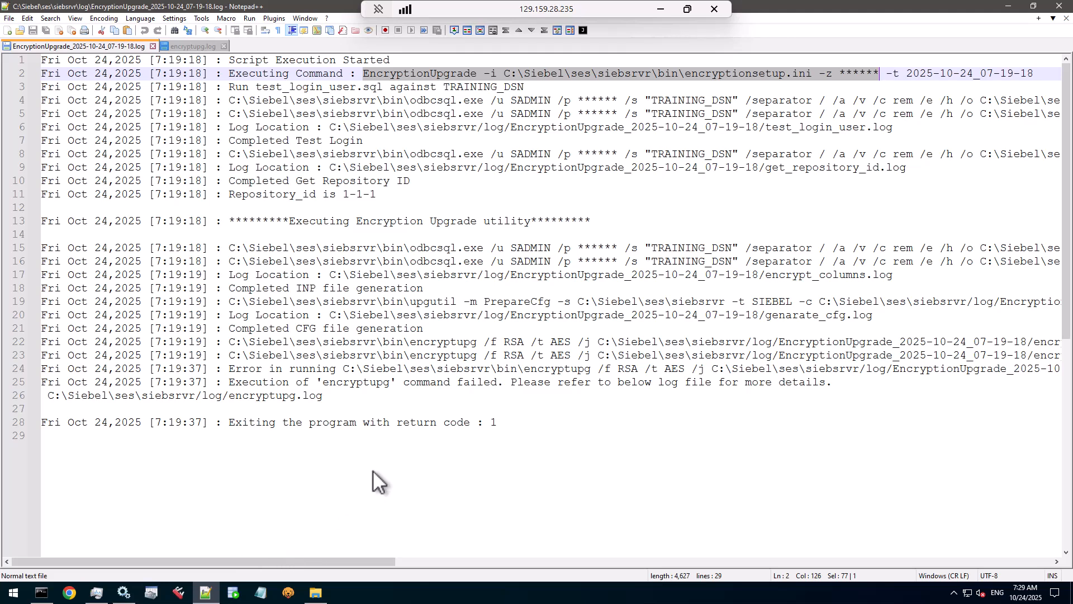
pyautogui.click(514, 424)
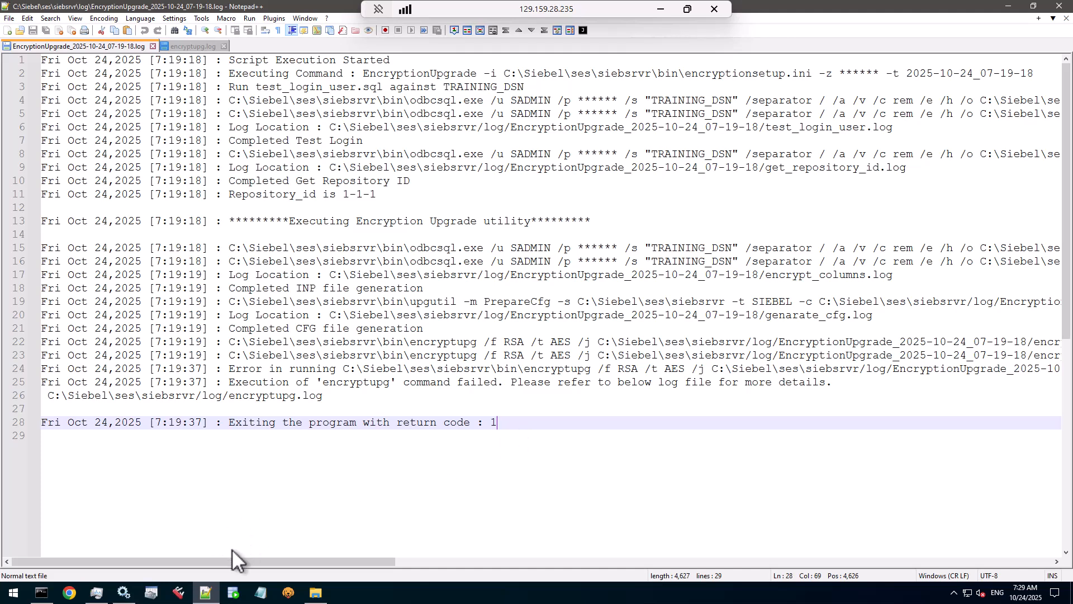
# Step: View the PostInstallDBSetup HTML report from the siebsrvr log folder, then close the browser
pyautogui.moveTo(316, 593)
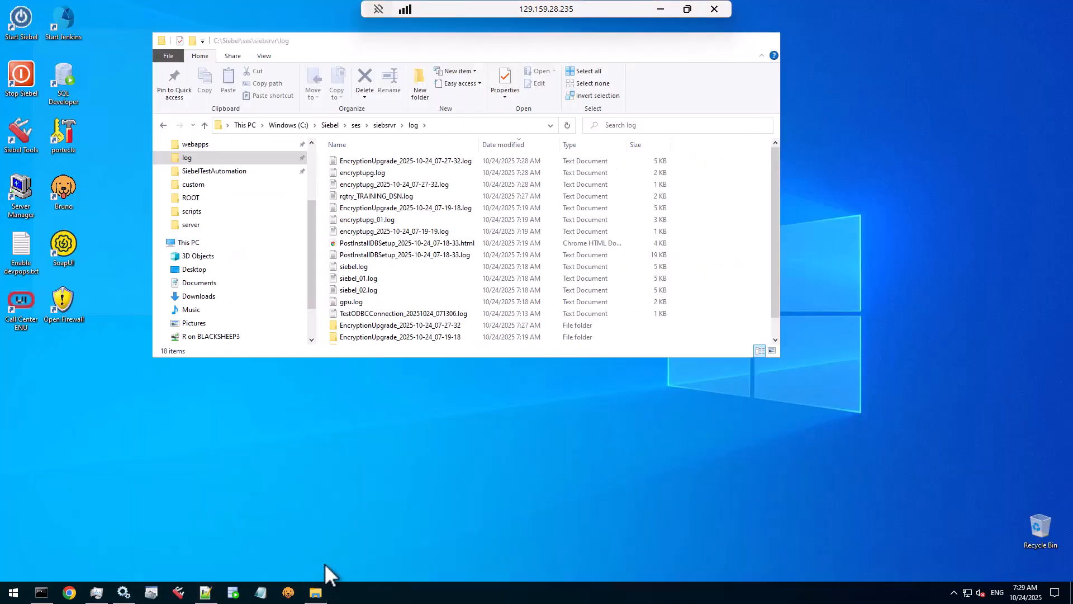
pyautogui.click(325, 563)
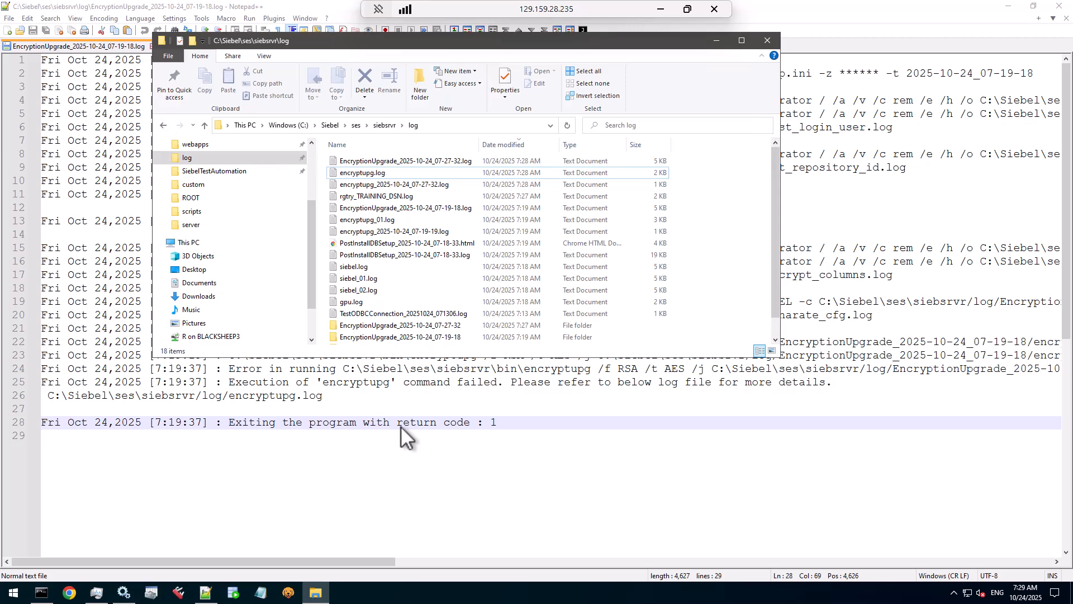
pyautogui.doubleClick(400, 244)
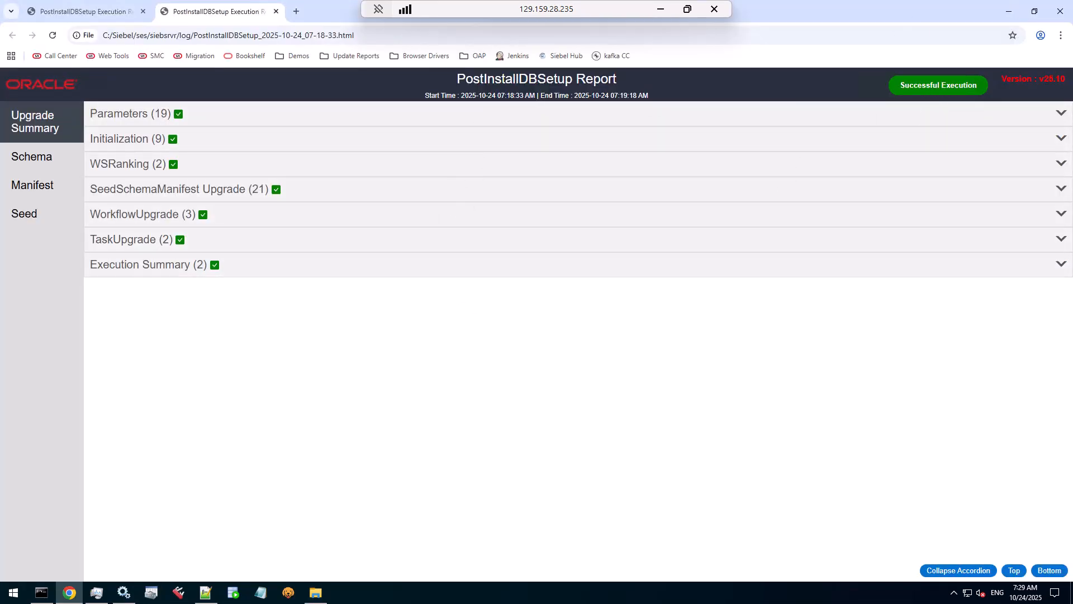
pyautogui.click(276, 11)
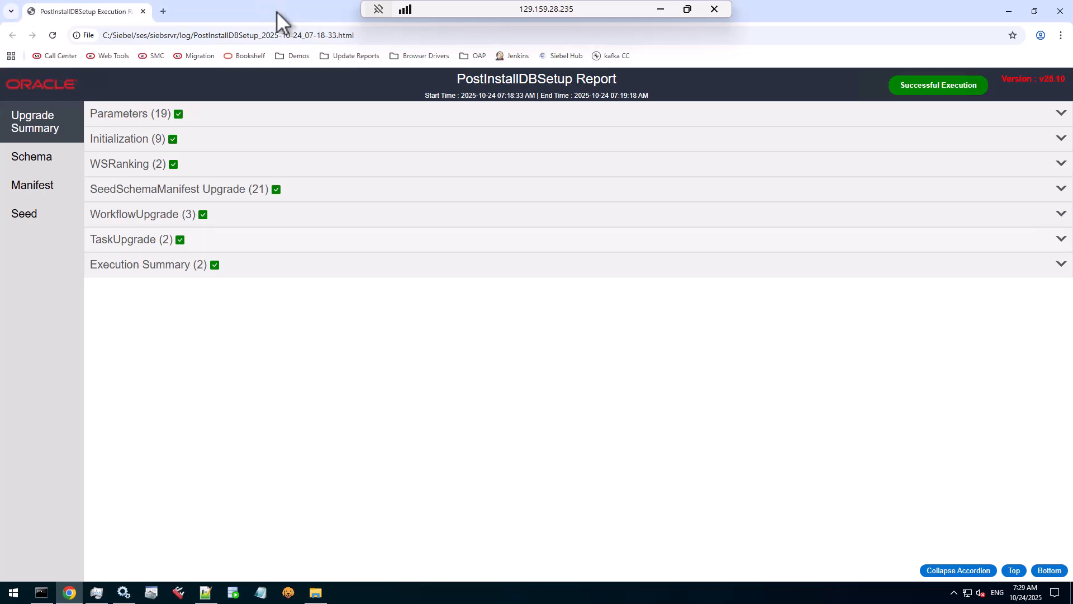
pyautogui.click(1059, 11)
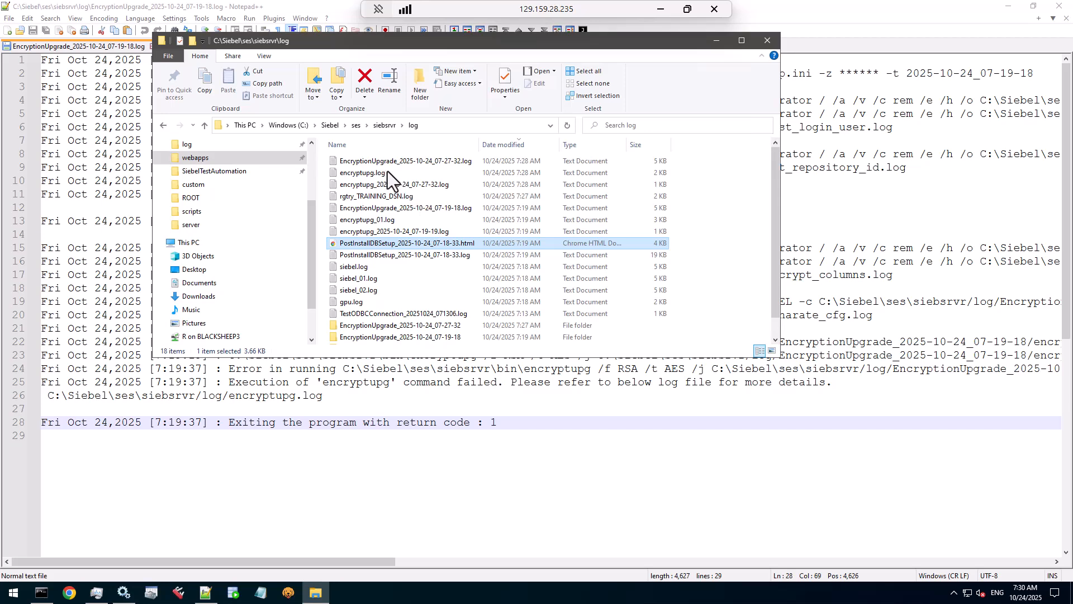
# Step: Refresh the log folder and open encryptupg.log with Notepad++
pyautogui.click(565, 126)
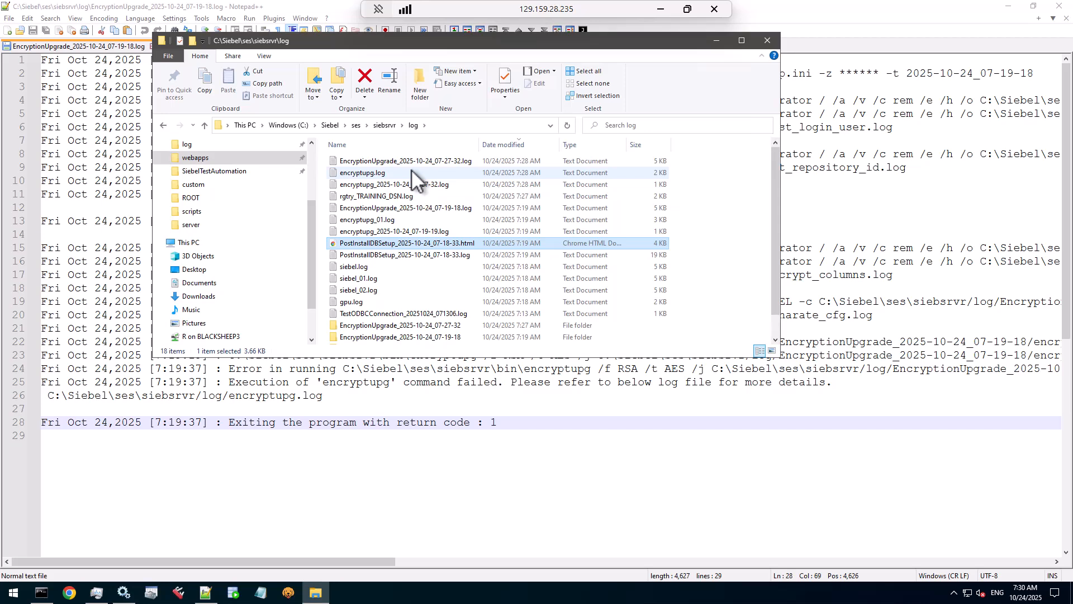
pyautogui.rightClick(370, 175)
pyautogui.click(405, 209)
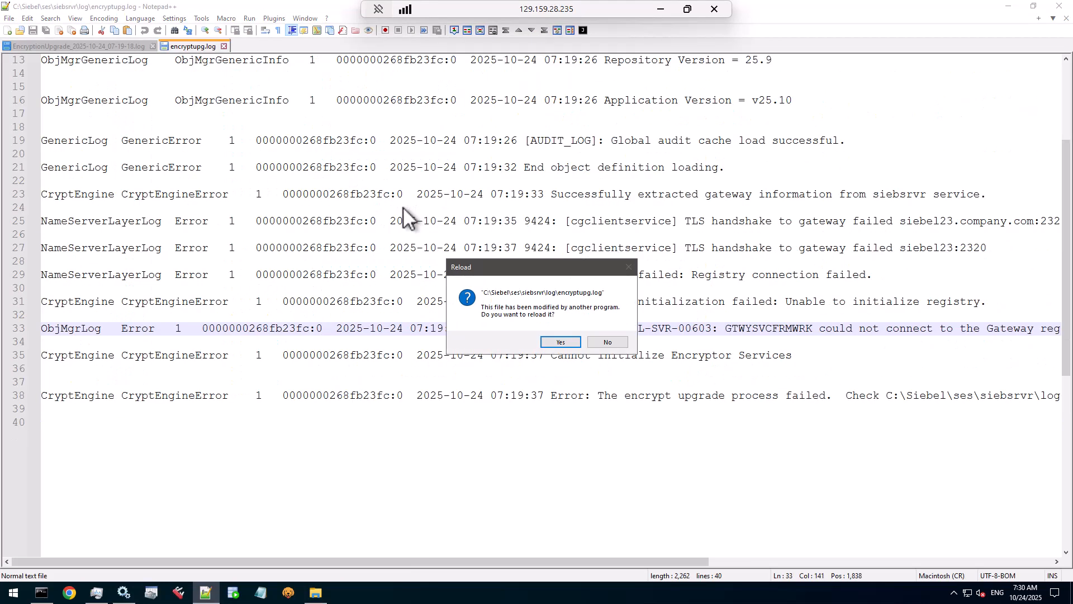
# Step: Reload encryptupg.log and highlight the 16 processed, 16 succeeded, 0 failed record lines
pyautogui.click(556, 340)
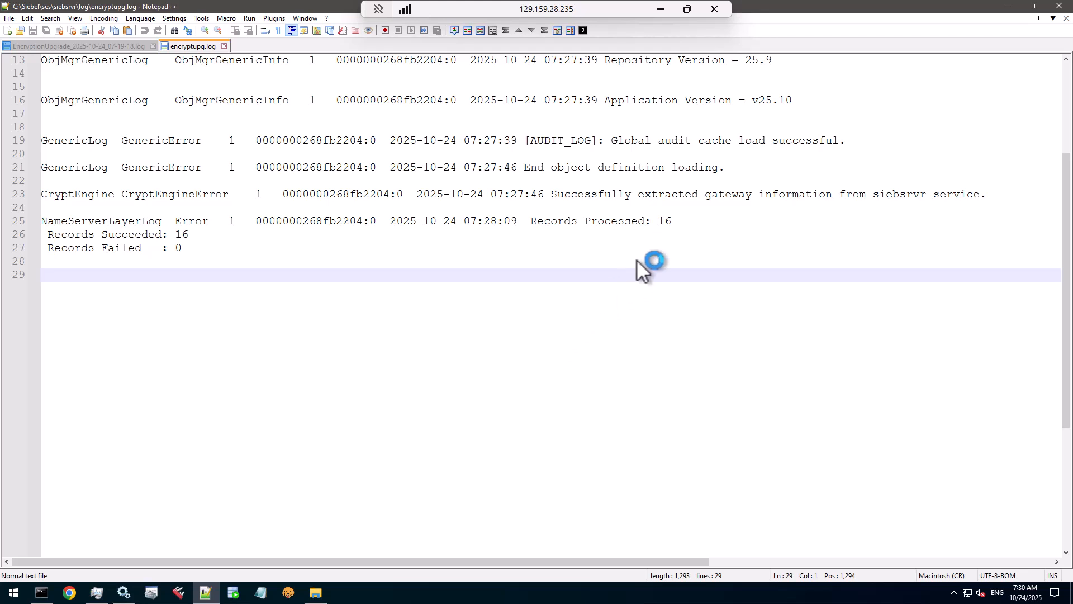
pyautogui.moveTo(561, 196); pyautogui.dragTo(708, 236)
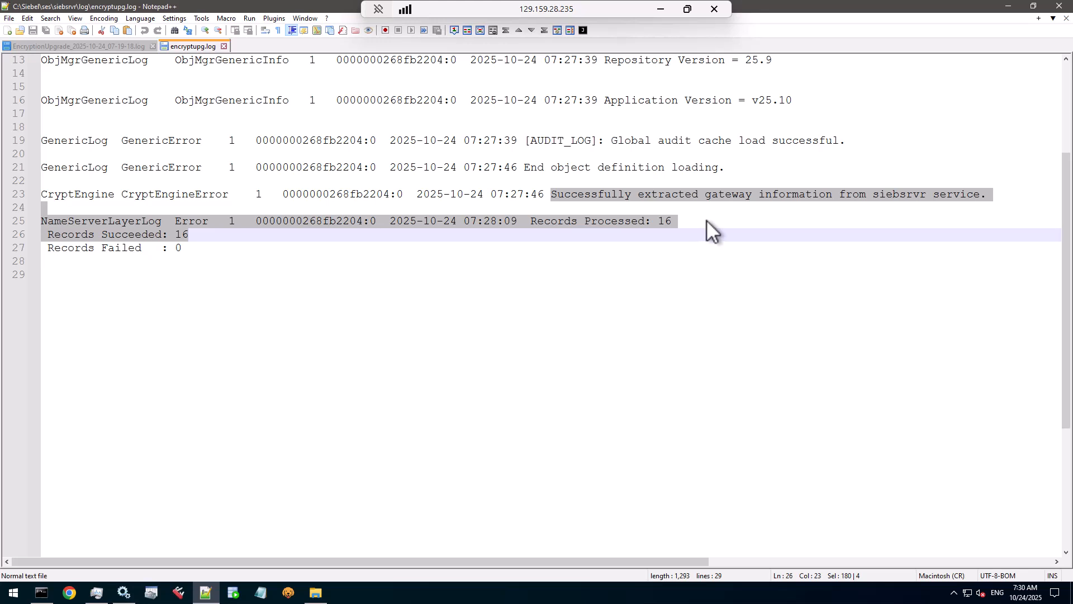